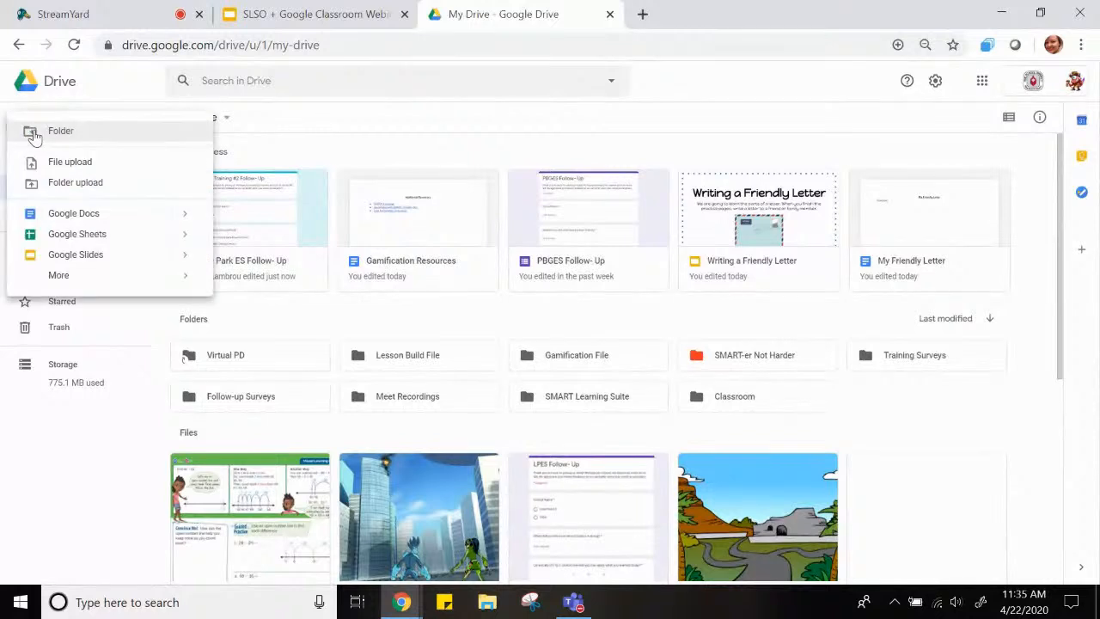
# Open the SMART Learning Suite folder in My Drive and create a new SMART Learning Suite lesson in it
pyautogui.moveTo(51, 282)
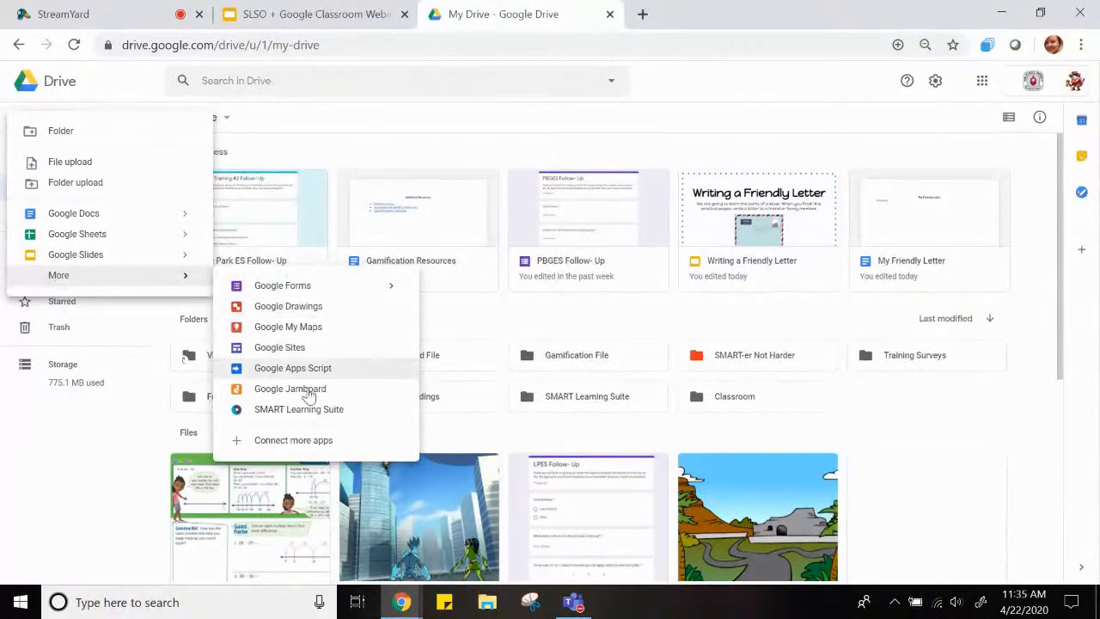
pyautogui.click(487, 320)
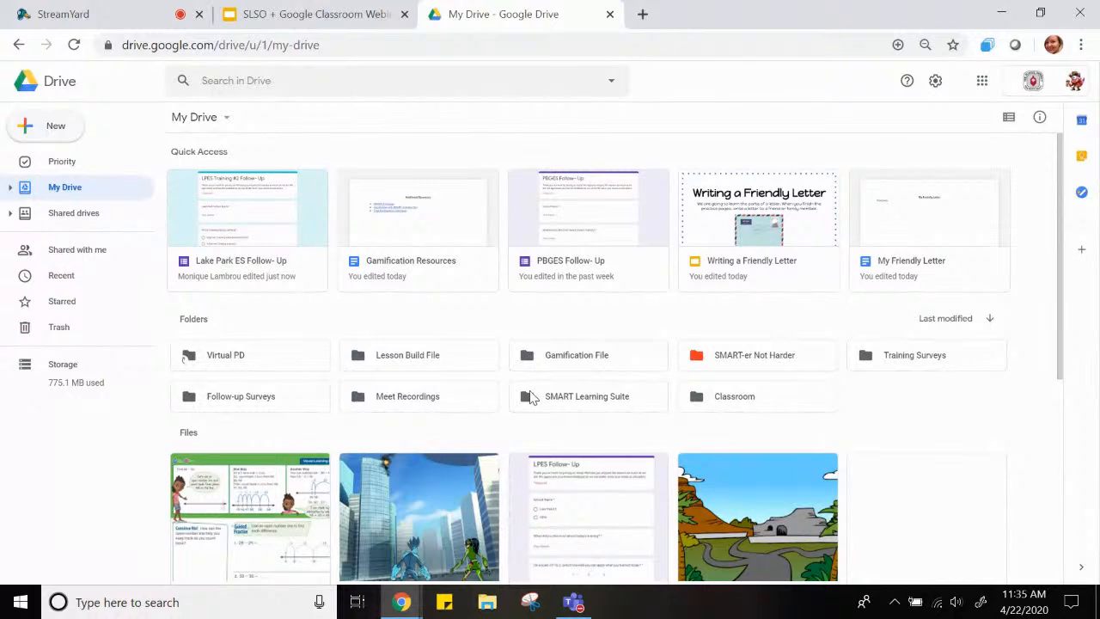
pyautogui.doubleClick(542, 397)
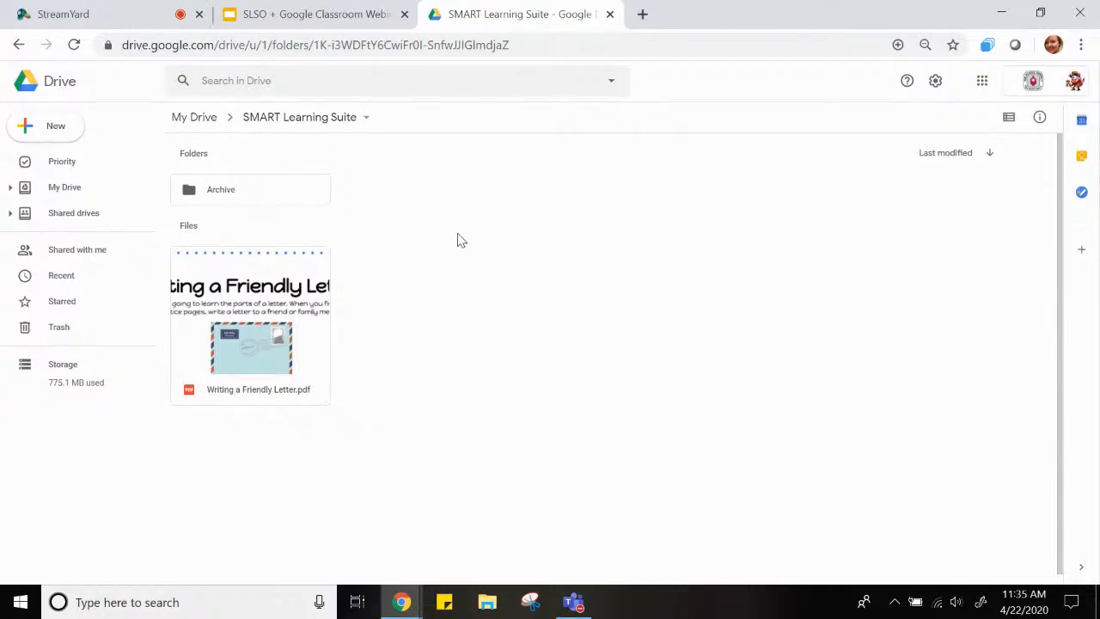
pyautogui.click(46, 134)
pyautogui.moveTo(65, 283)
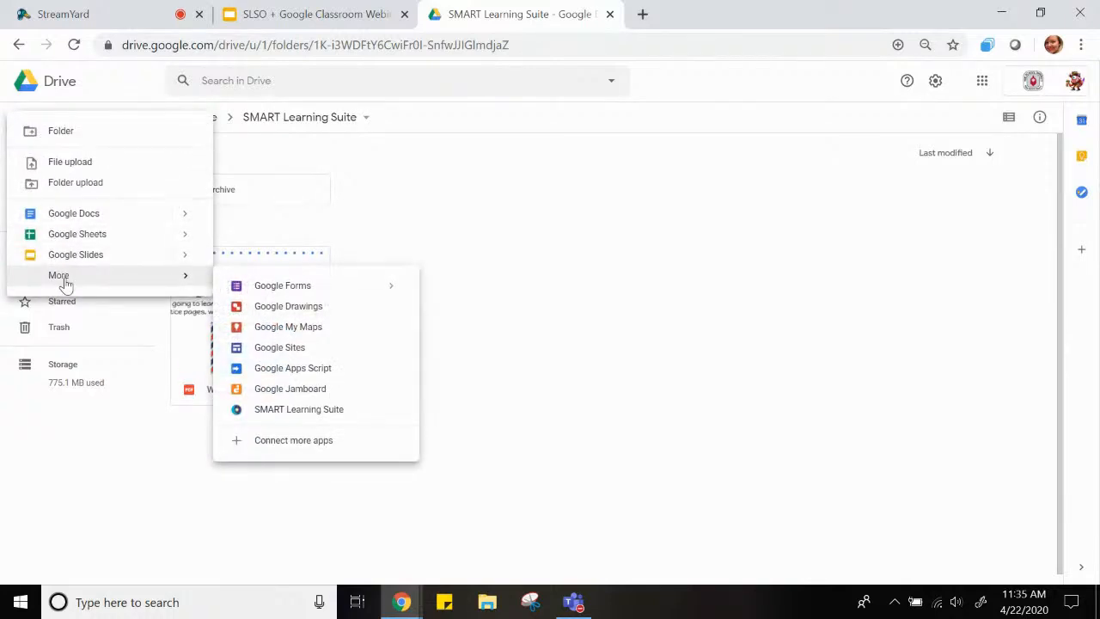
pyautogui.click(292, 411)
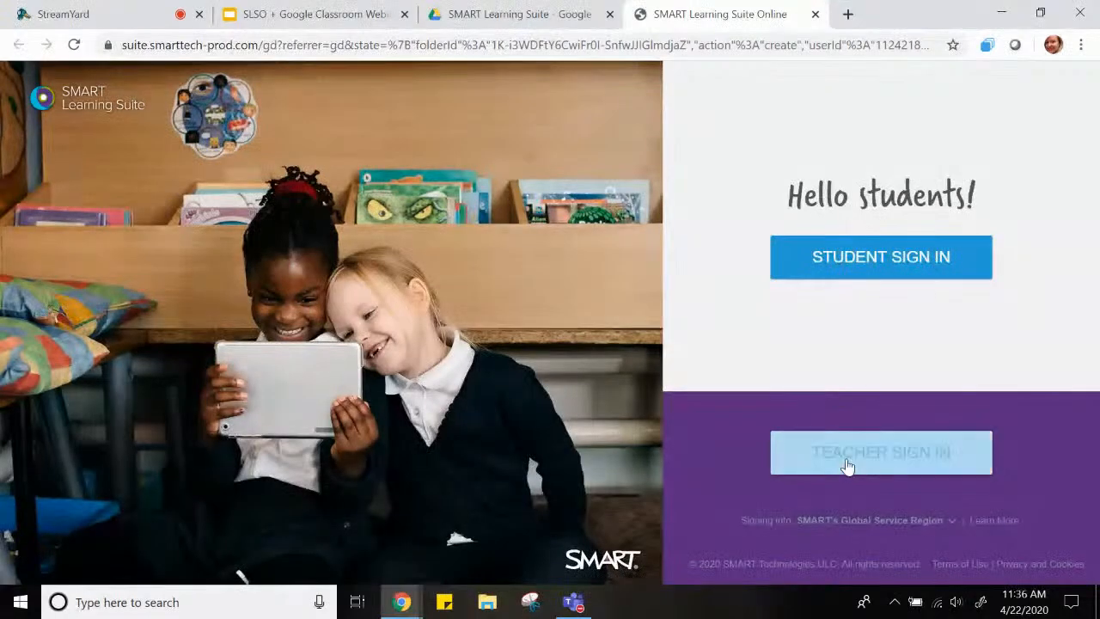
# Sign in as a teacher with the school district Google account and skip the getting-started test drive
pyautogui.click(848, 455)
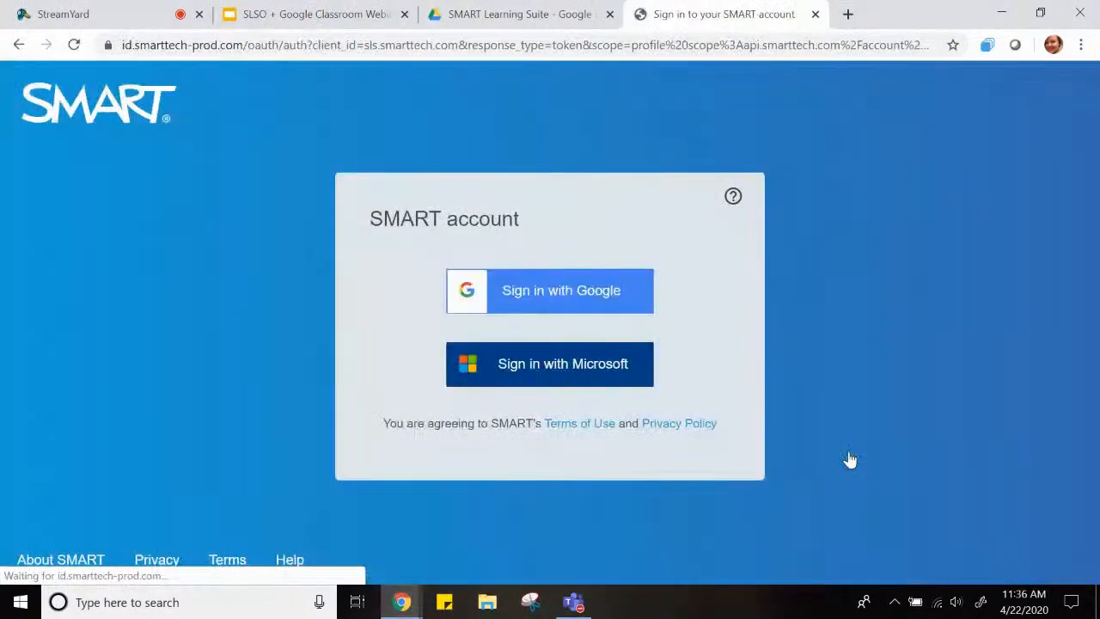
pyautogui.click(518, 299)
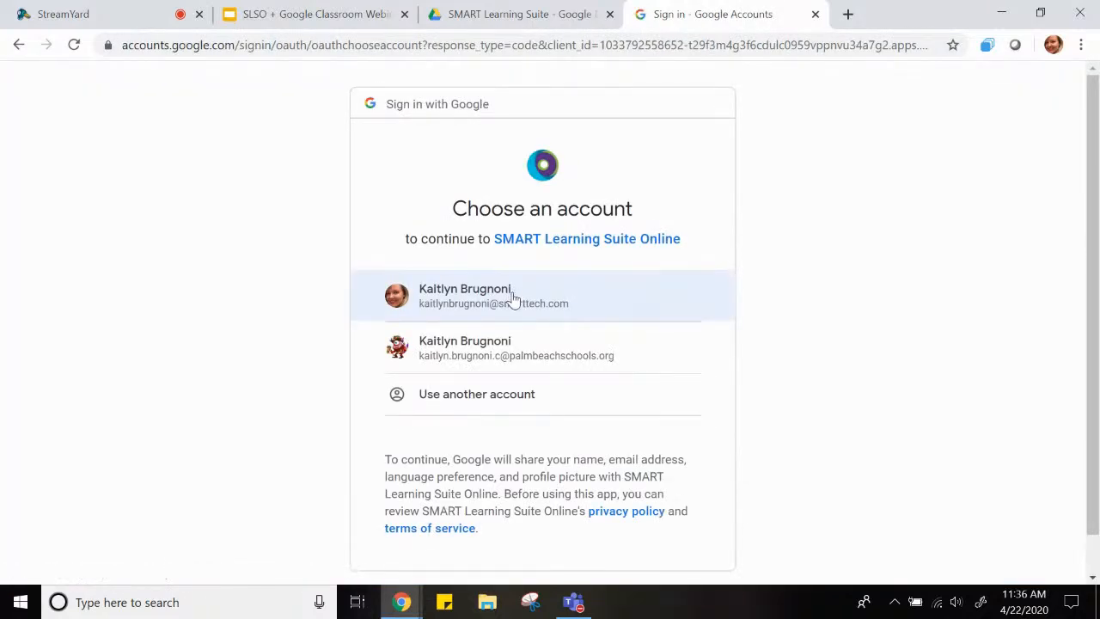
pyautogui.click(527, 357)
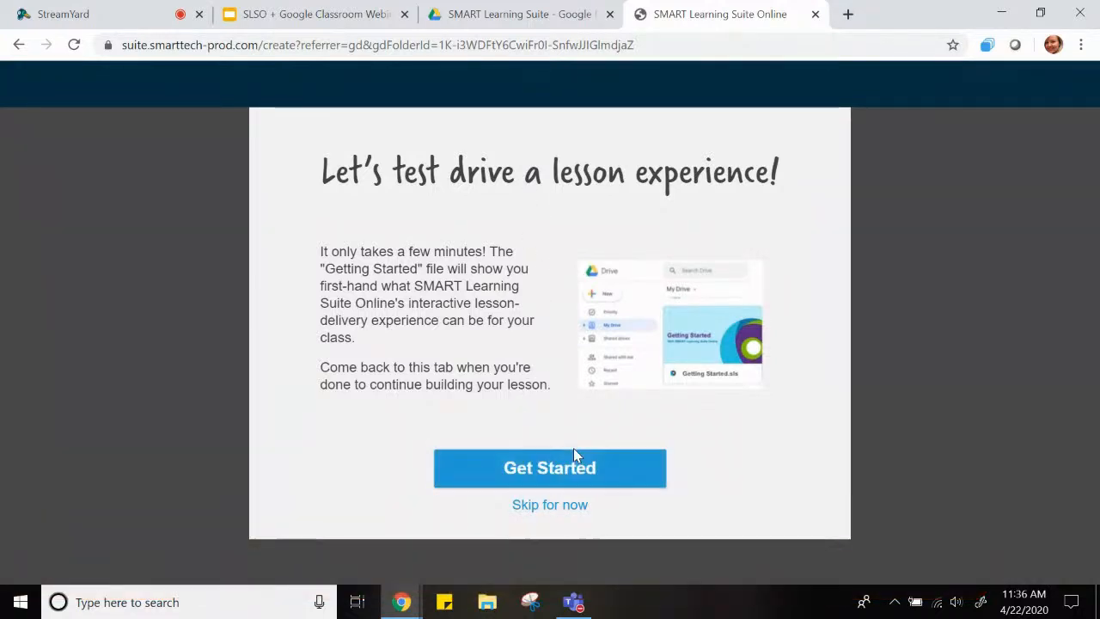
pyautogui.click(573, 507)
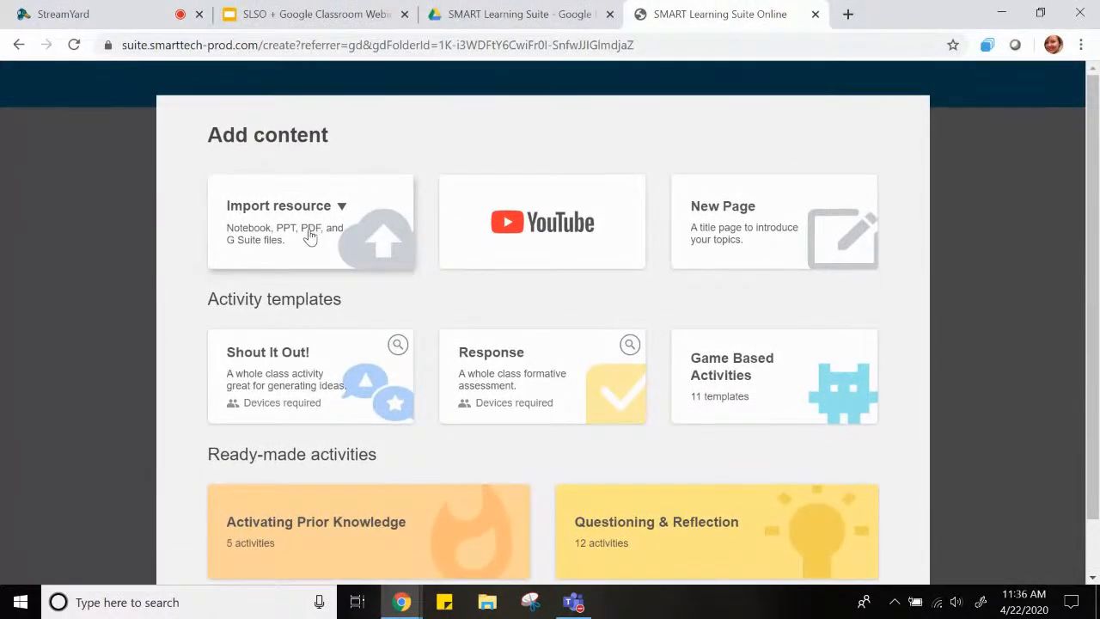
# Import Writing a Friendly Letter.pdf from the SMART Learning Suite folder in Google Drive as the lesson content
pyautogui.click(310, 236)
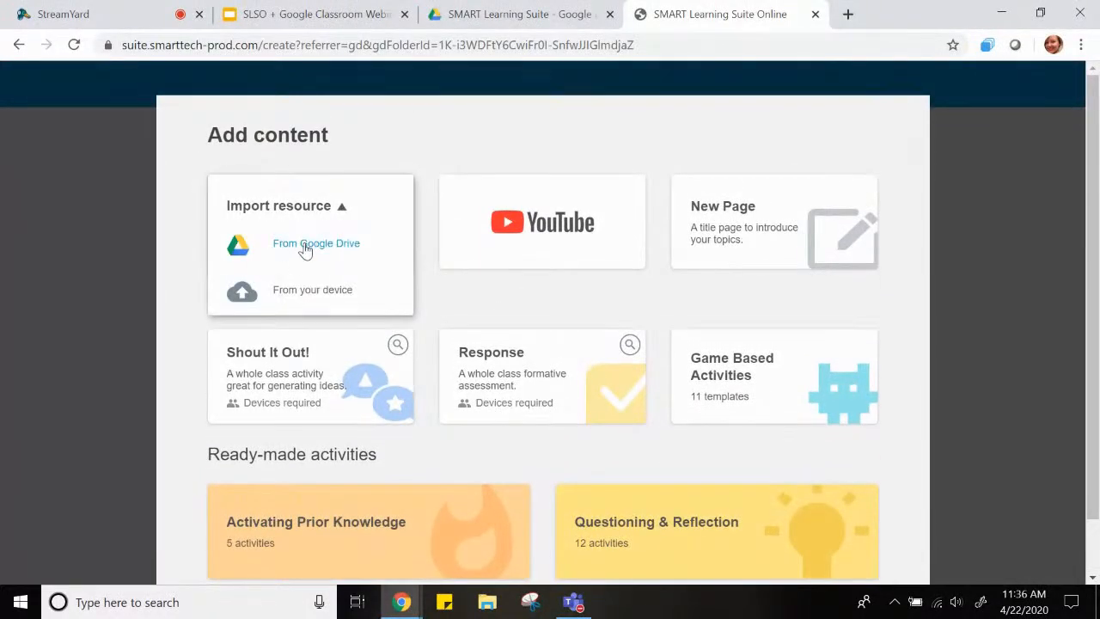
pyautogui.click(305, 247)
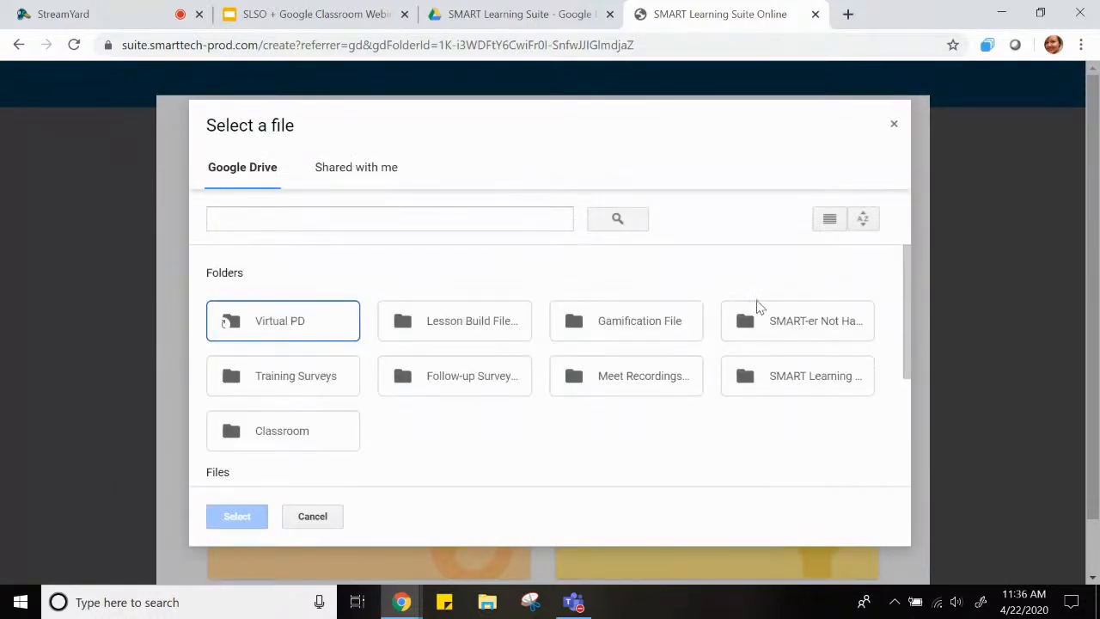
pyautogui.doubleClick(782, 387)
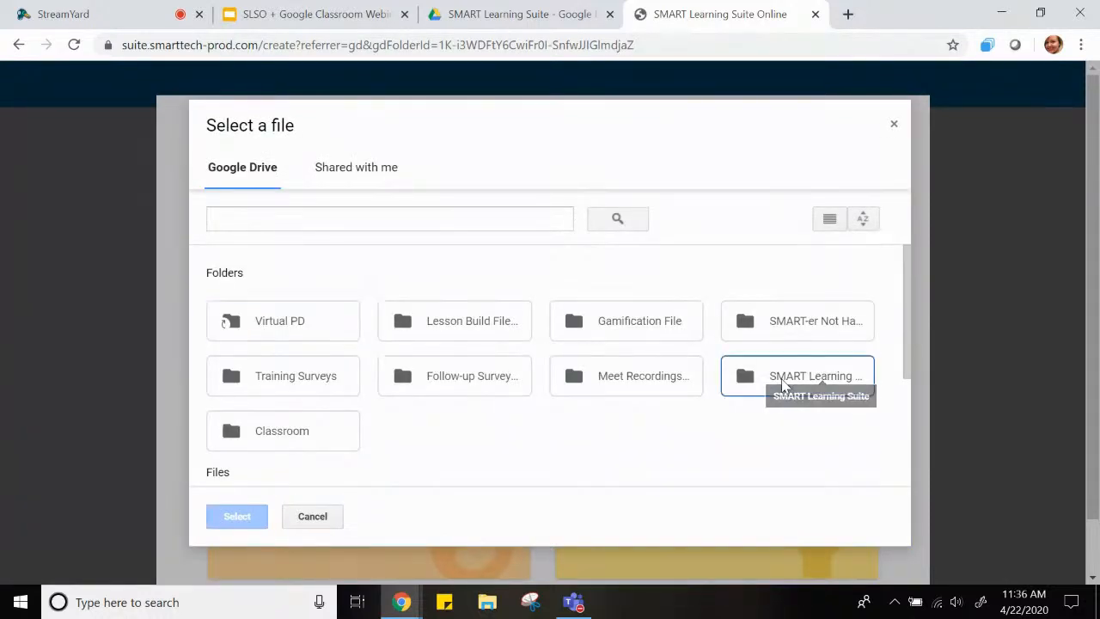
pyautogui.scroll(-2, 521, 371)
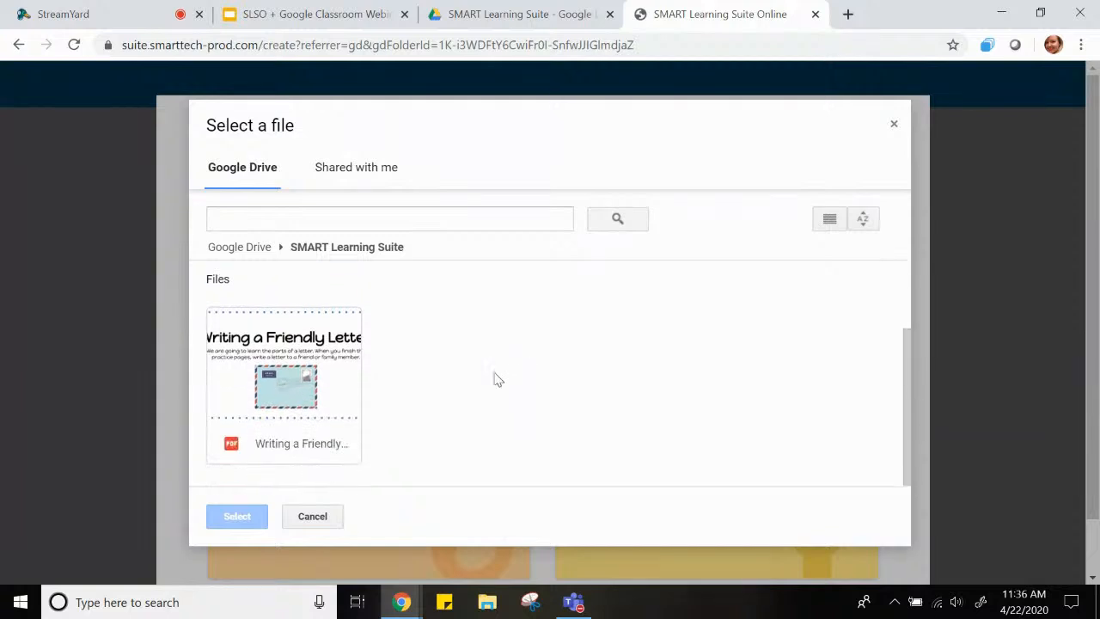
pyautogui.click(252, 450)
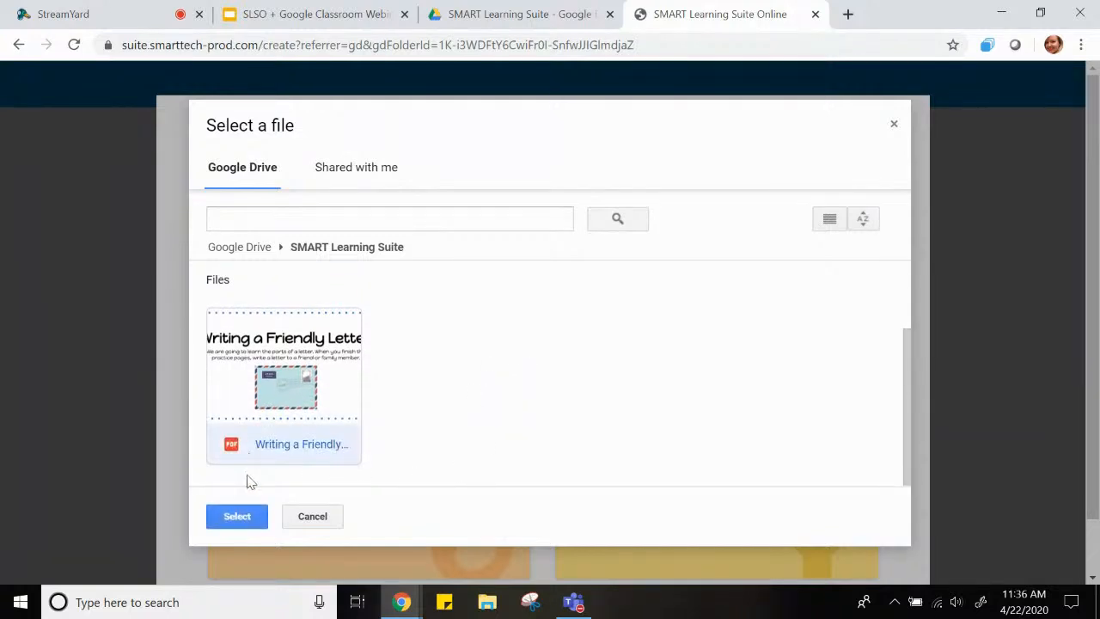
pyautogui.click(248, 519)
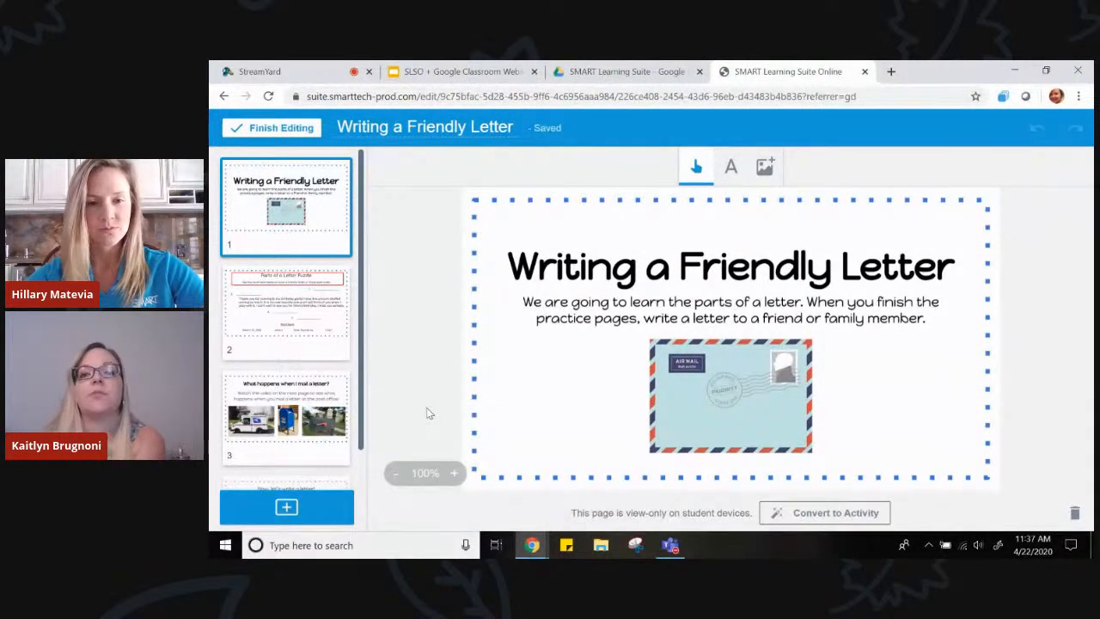
# Look through the imported lesson pages and return to the title page
pyautogui.click(279, 346)
pyautogui.click(301, 416)
pyautogui.scroll(-1, 301, 416)
pyautogui.click(301, 416)
pyautogui.click(297, 320)
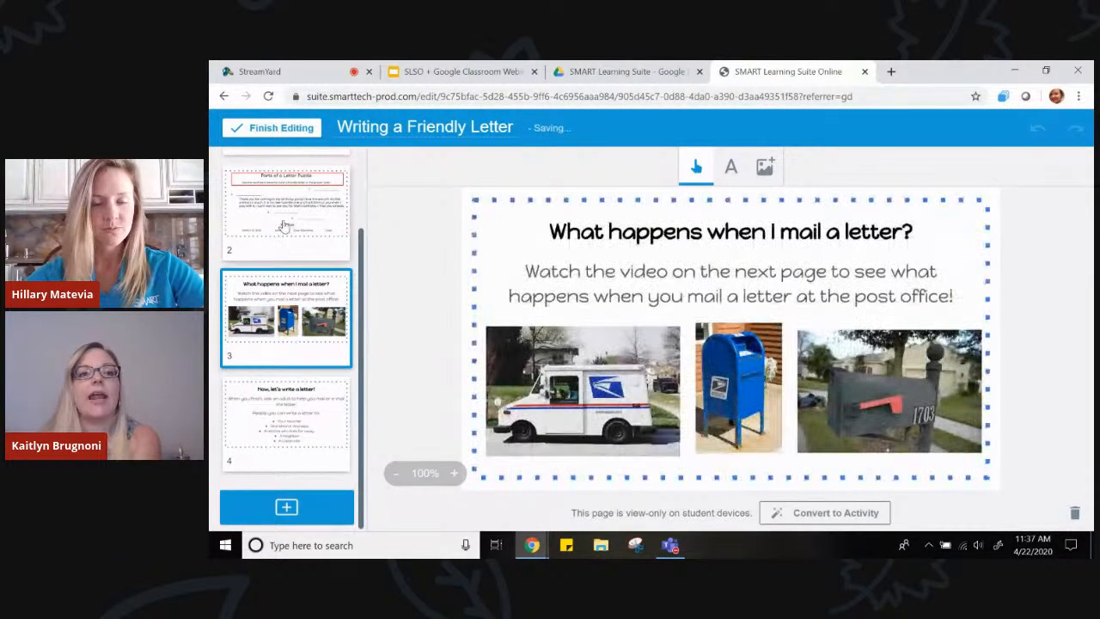
pyautogui.click(284, 246)
pyautogui.scroll(1, 286, 246)
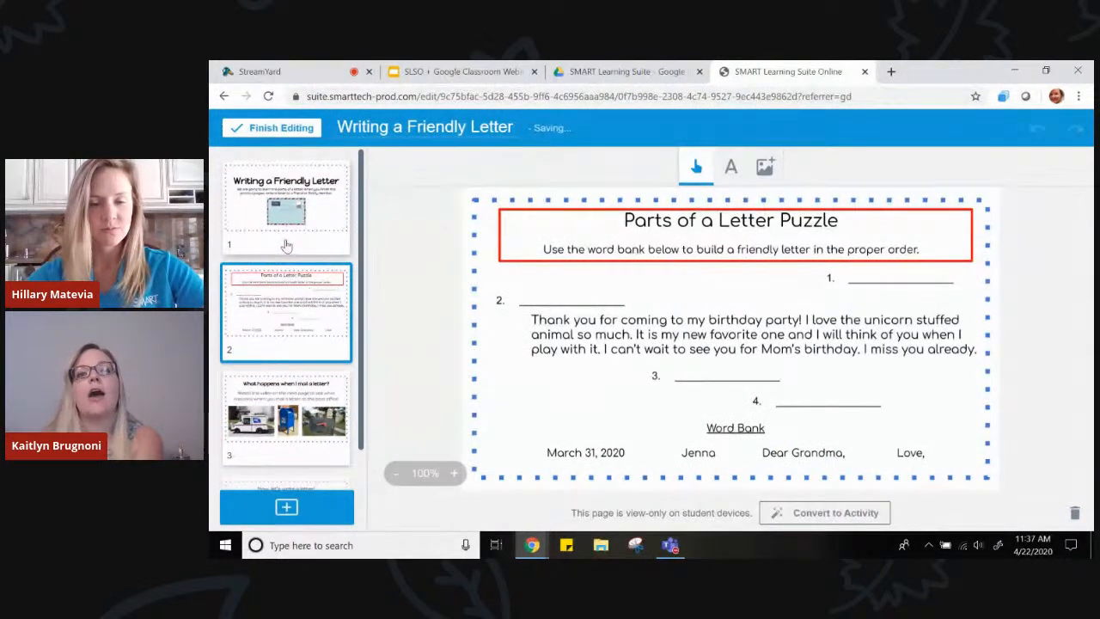
pyautogui.click(286, 244)
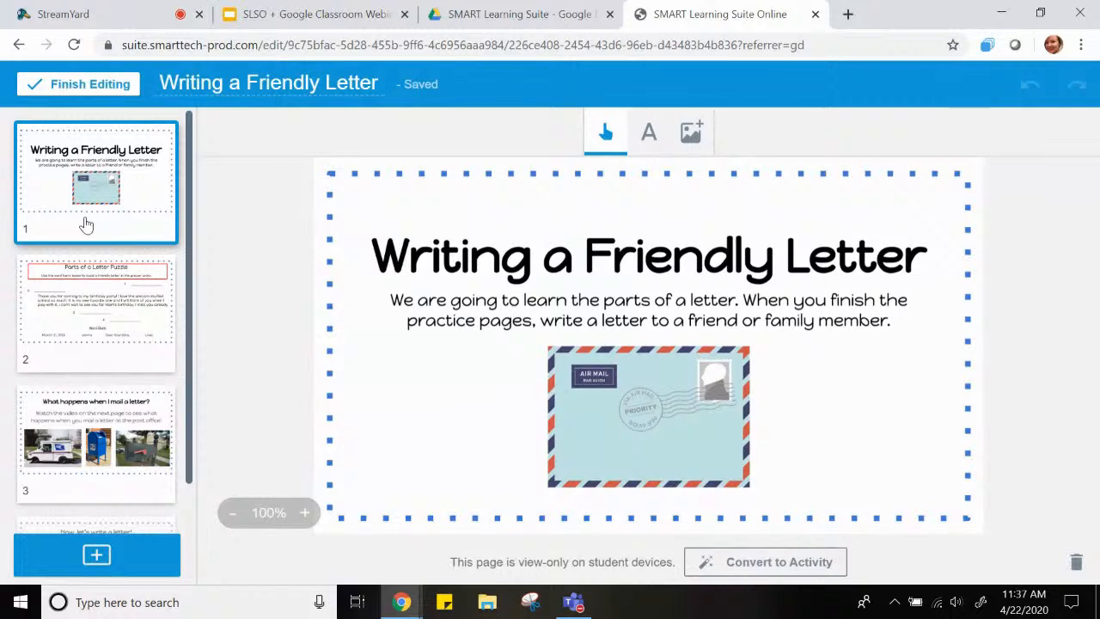
# Search YouTube for "parts of a letter song" and add the "Friendly letter / Informal letter song" video after the title page
pyautogui.click(95, 559)
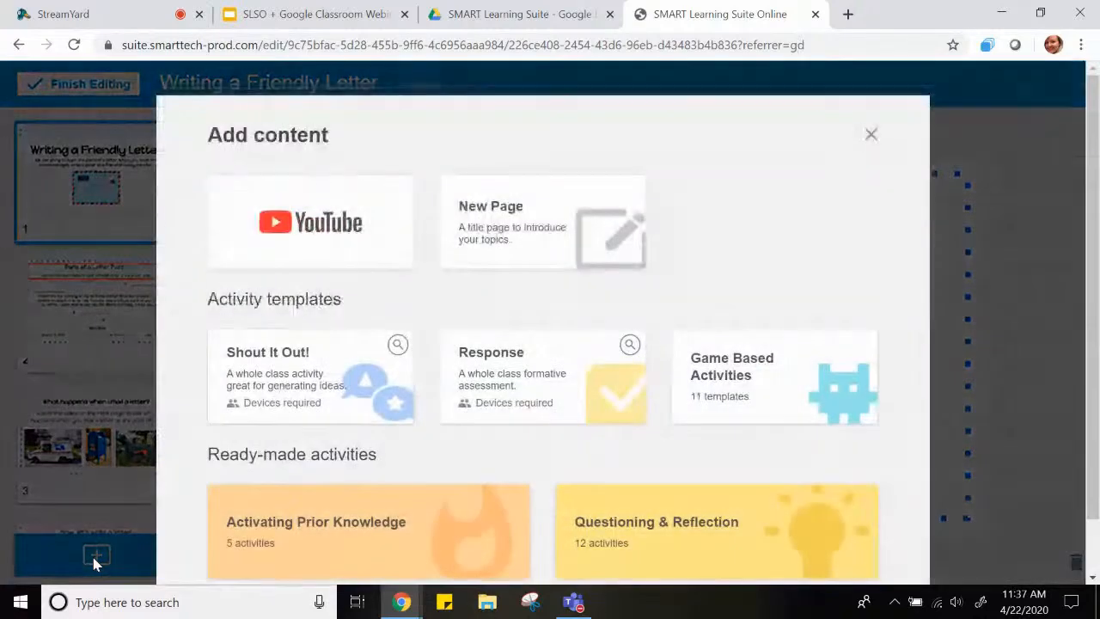
pyautogui.click(280, 232)
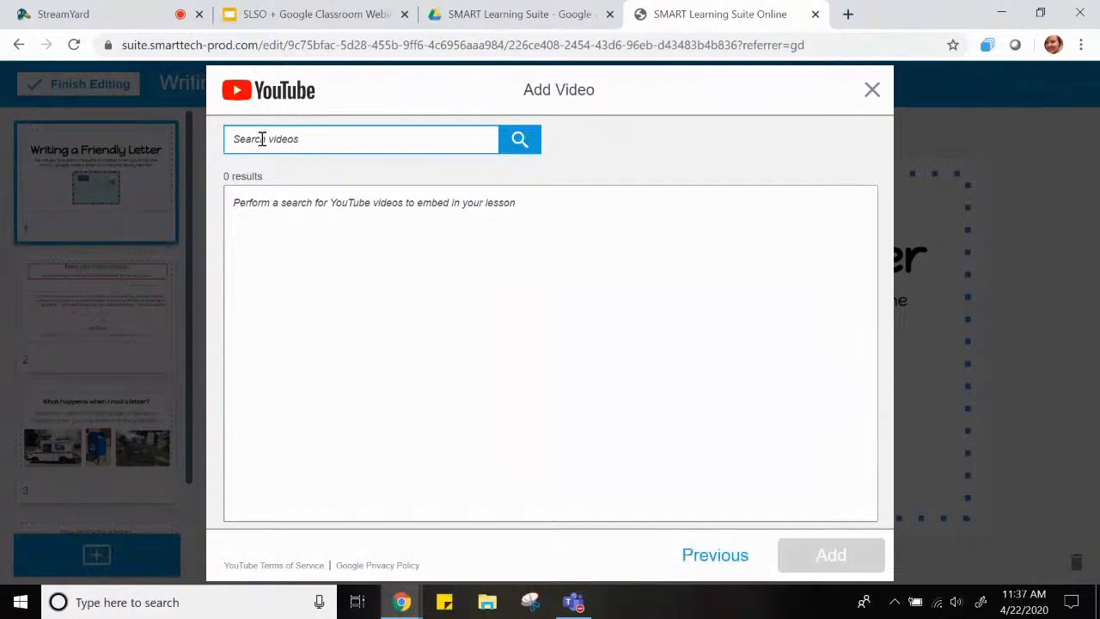
pyautogui.write('parts of a letter song')
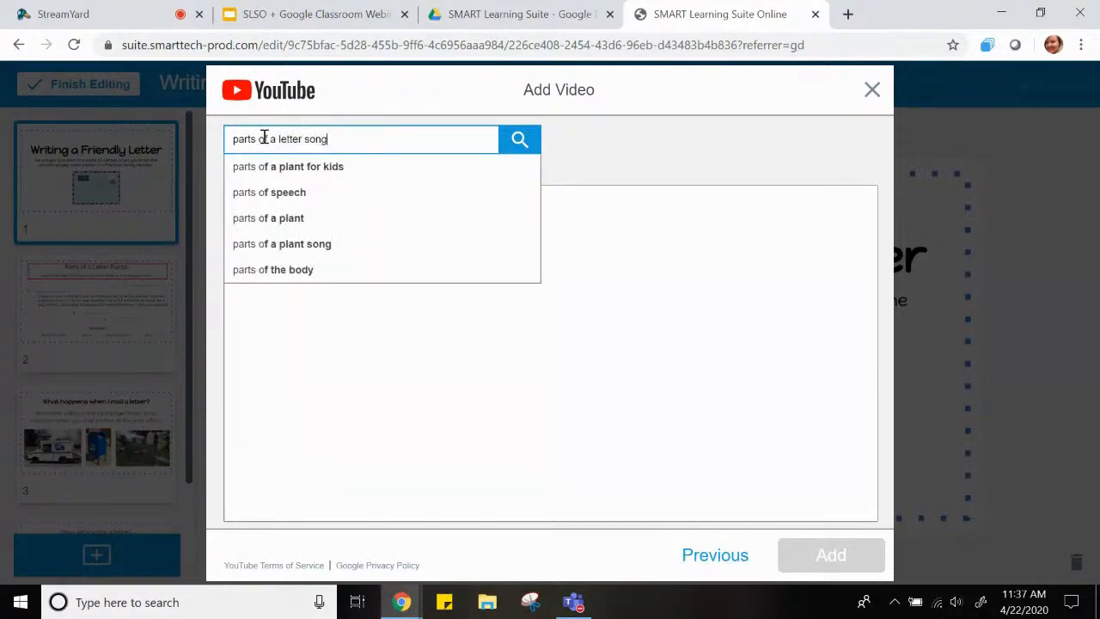
pyautogui.press('Return')
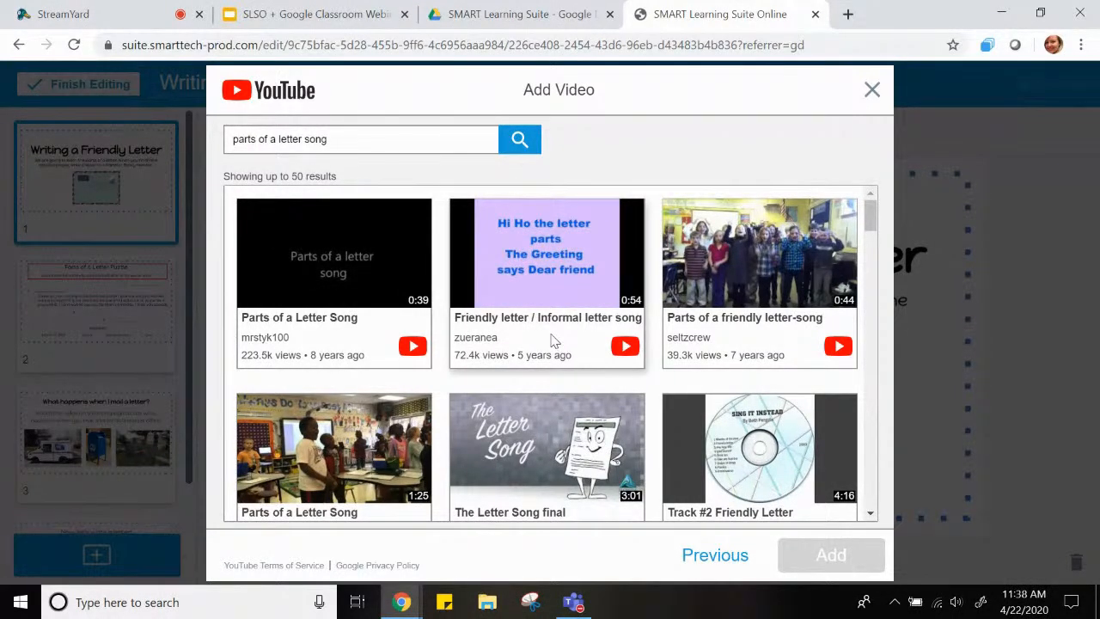
pyautogui.click(542, 292)
pyautogui.click(830, 555)
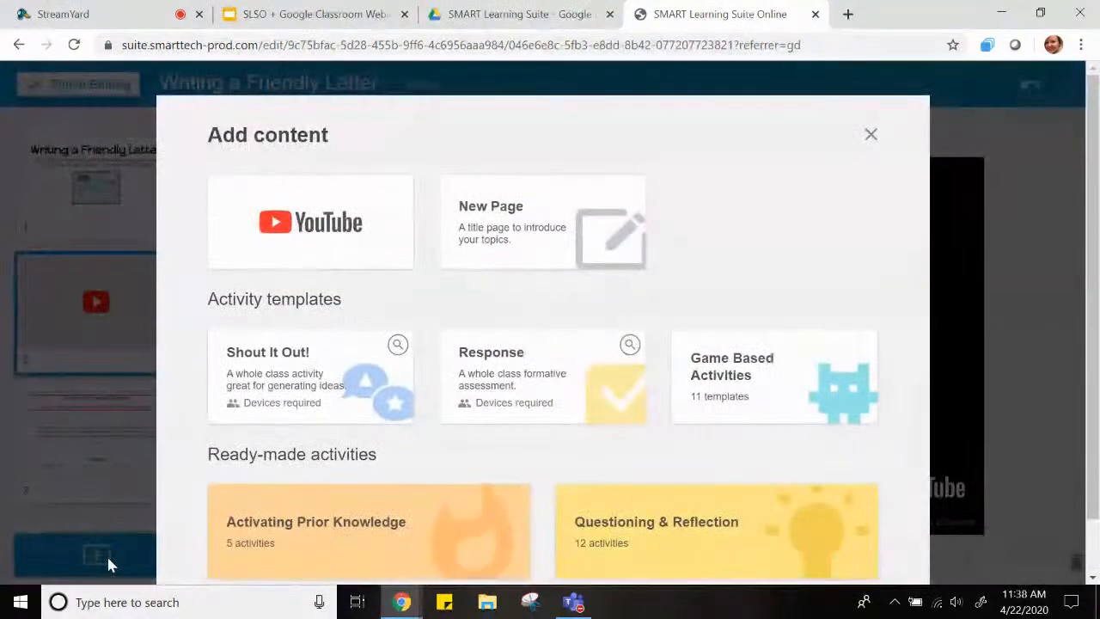
# Start a new Rank Order activity from the game based activity templates after the video page
pyautogui.click(710, 395)
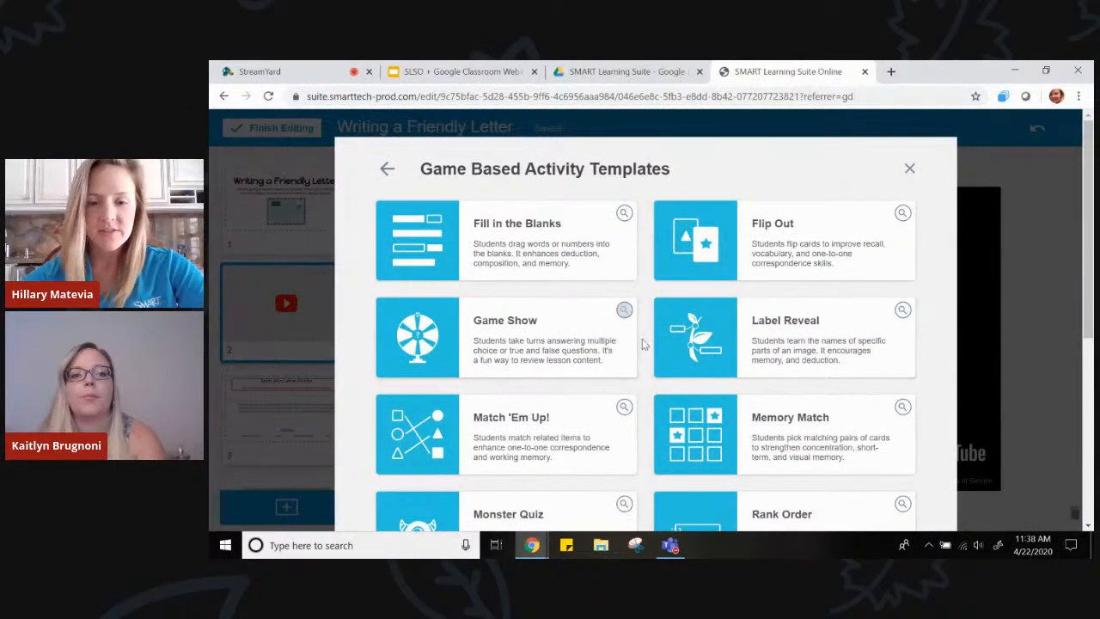
pyautogui.scroll(-4, 644, 344)
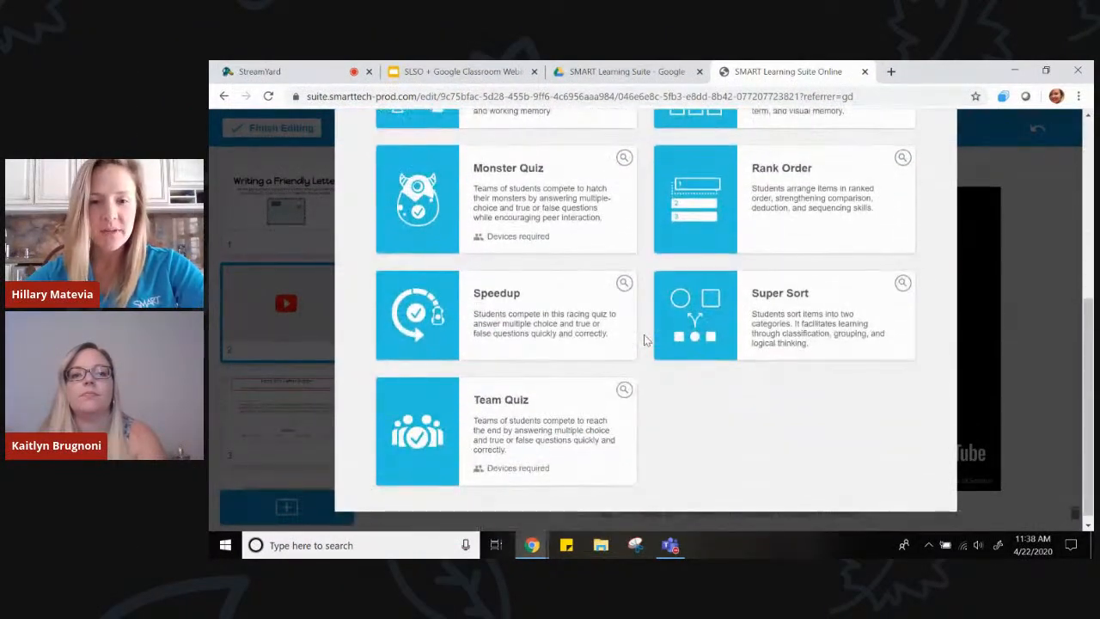
pyautogui.scroll(3, 645, 340)
pyautogui.scroll(-1, 646, 340)
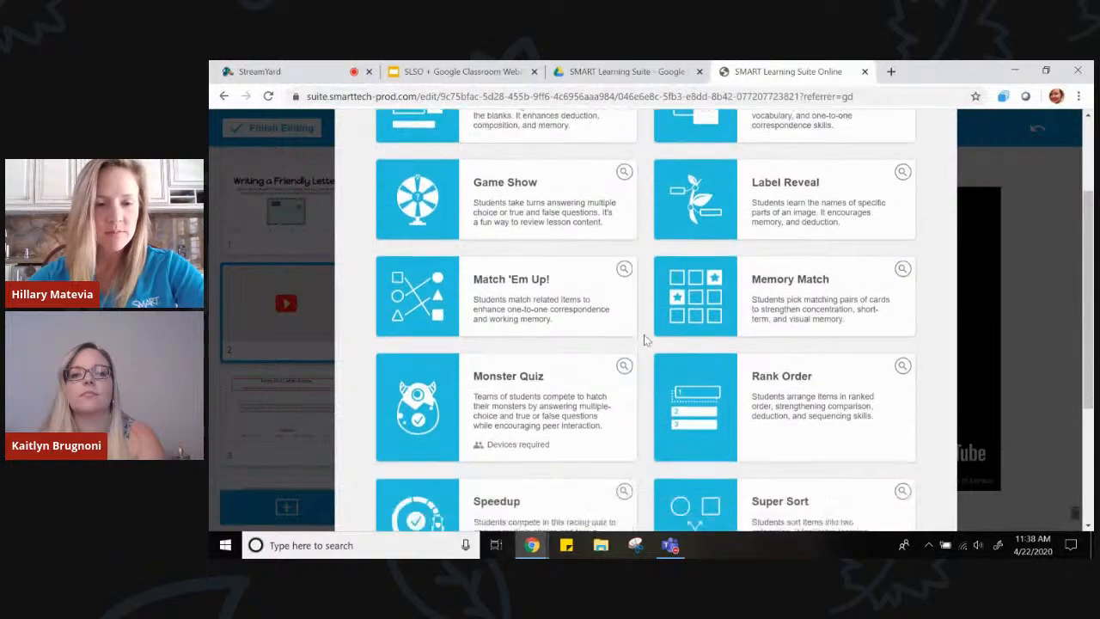
pyautogui.click(724, 415)
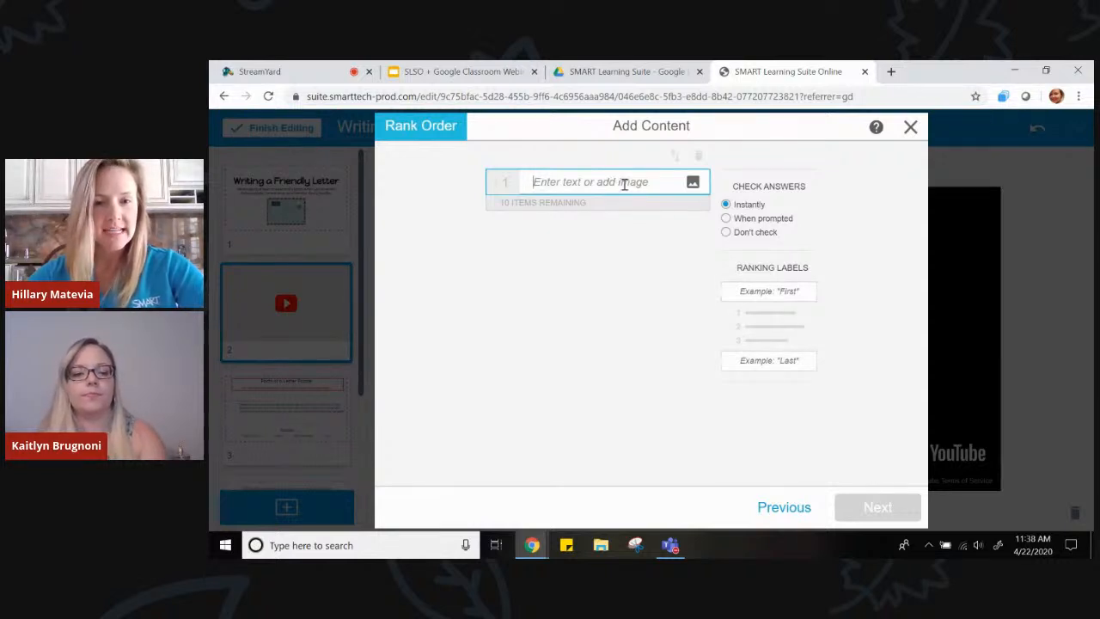
# Enter Date, Greeting and Body as the first three items of the Rank Order activity
pyautogui.write('Date')
pyautogui.press('Return')
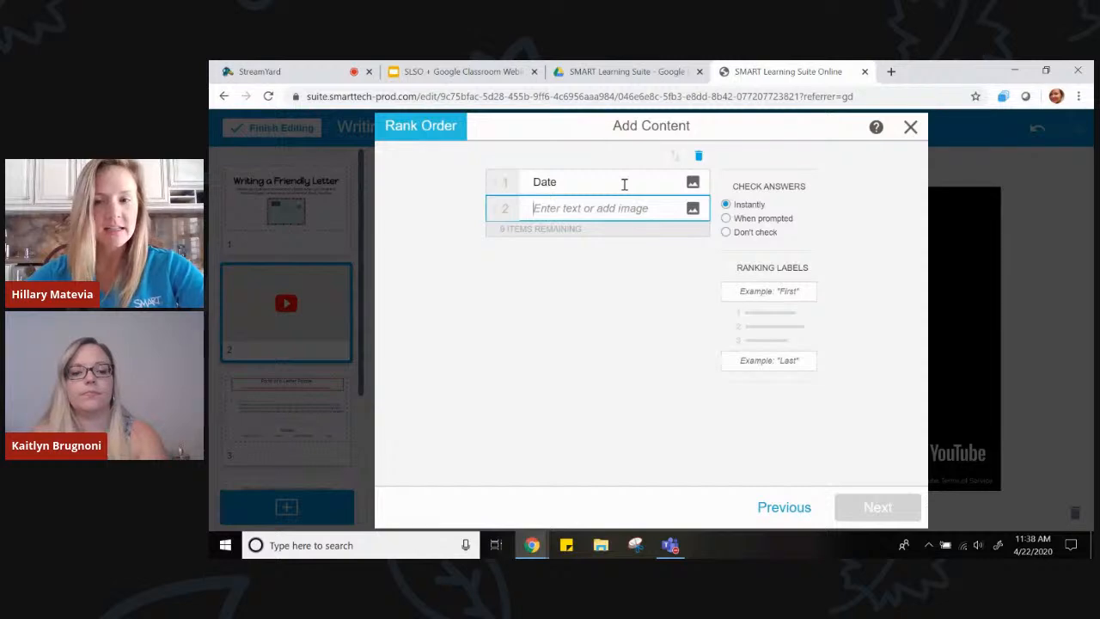
pyautogui.write('Greeting')
pyautogui.press('Return')
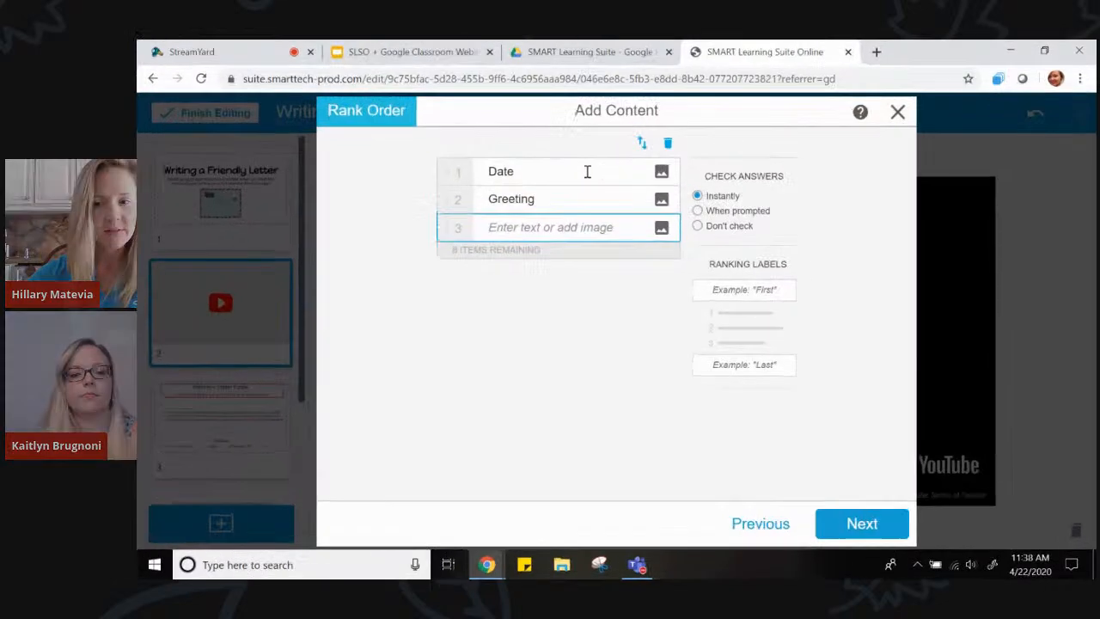
pyautogui.write('Body')
pyautogui.press('Return')
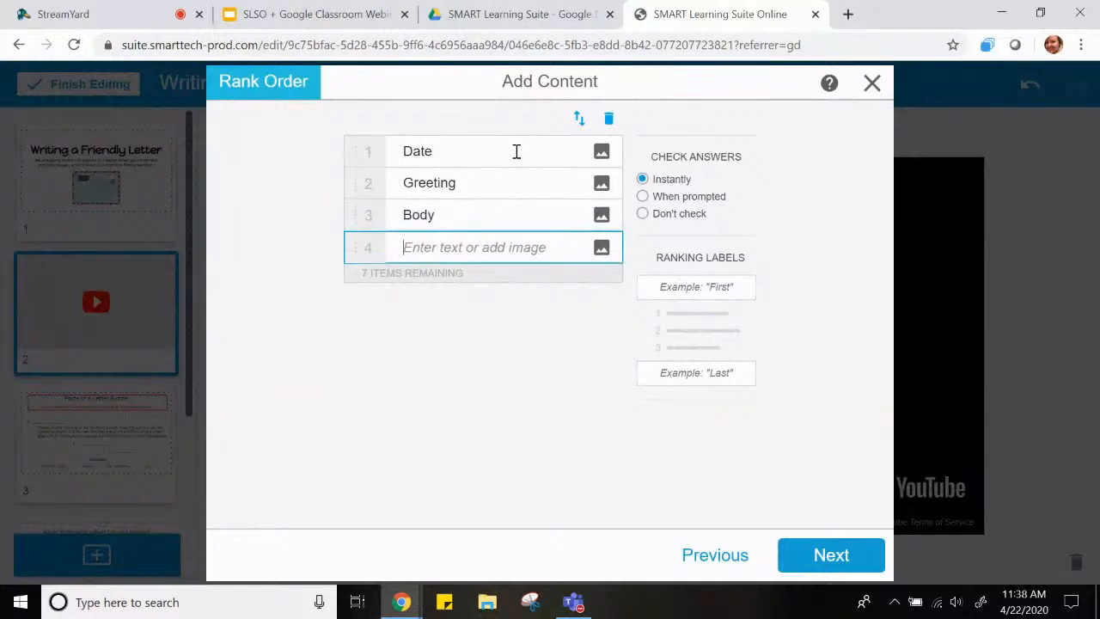
# Add Closing and Signature as the fourth and fifth Rank Order items
pyautogui.write('C')
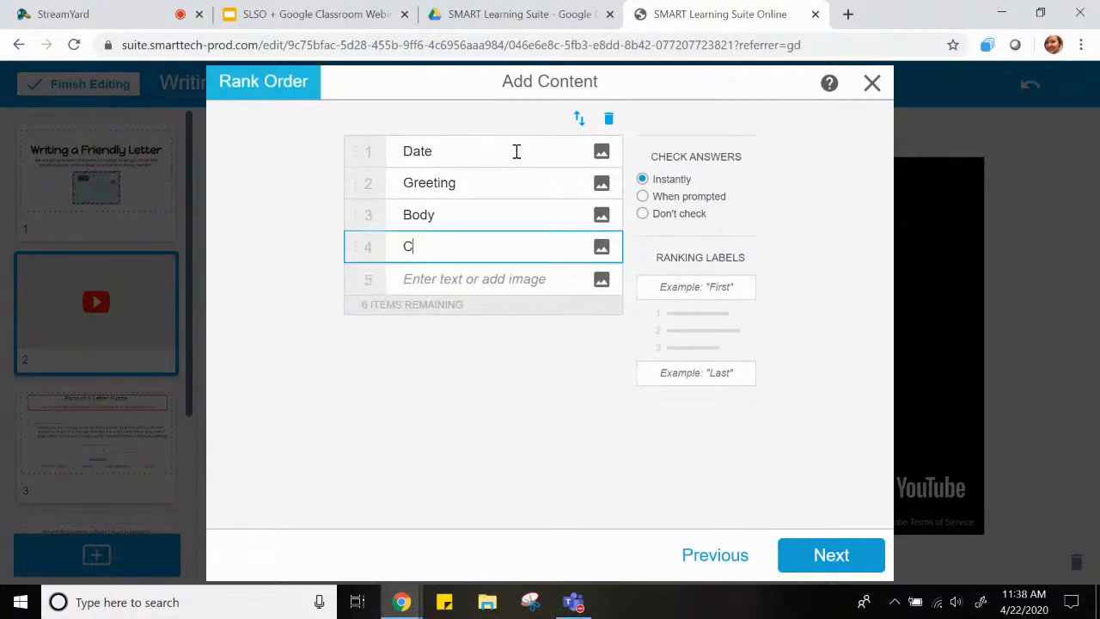
pyautogui.write('lso')
pyautogui.press('BackSpace')
pyautogui.press('BackSpace')
pyautogui.write('osing')
pyautogui.press('Return')
pyautogui.write('Signature')
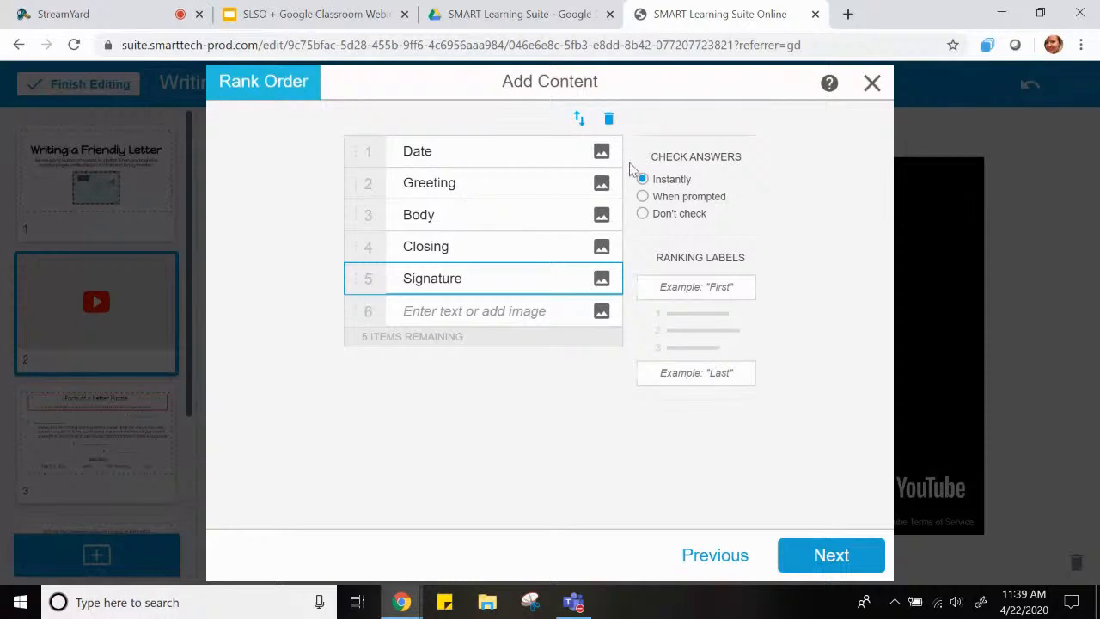
# View the image upload option for the Date item without adding a picture, and proceed to the Rank Order theme selection
pyautogui.click(602, 153)
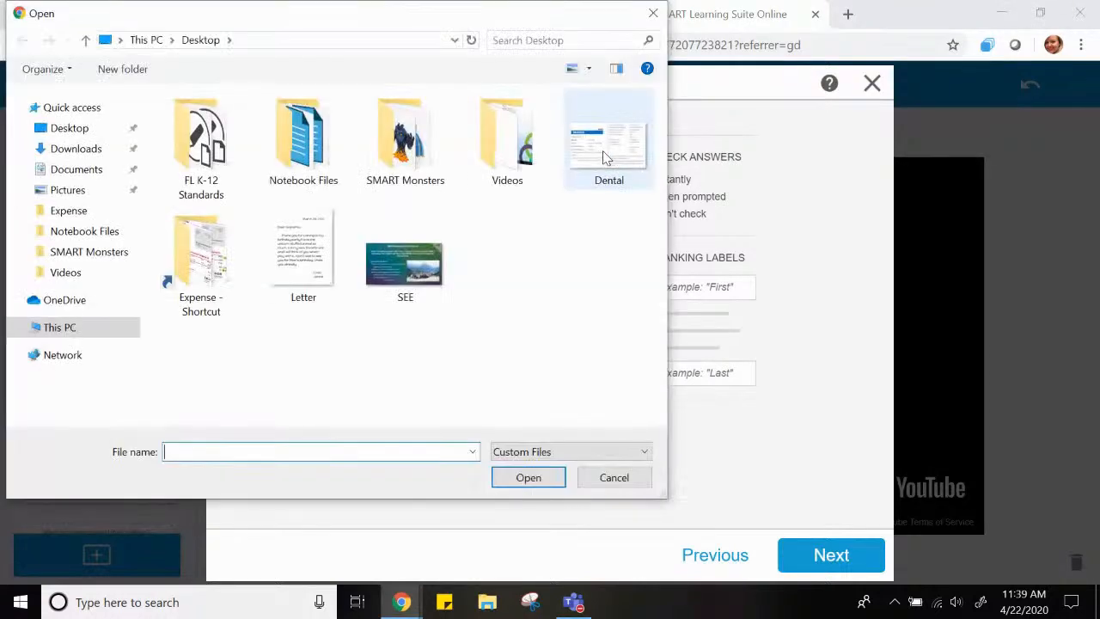
pyautogui.click(614, 478)
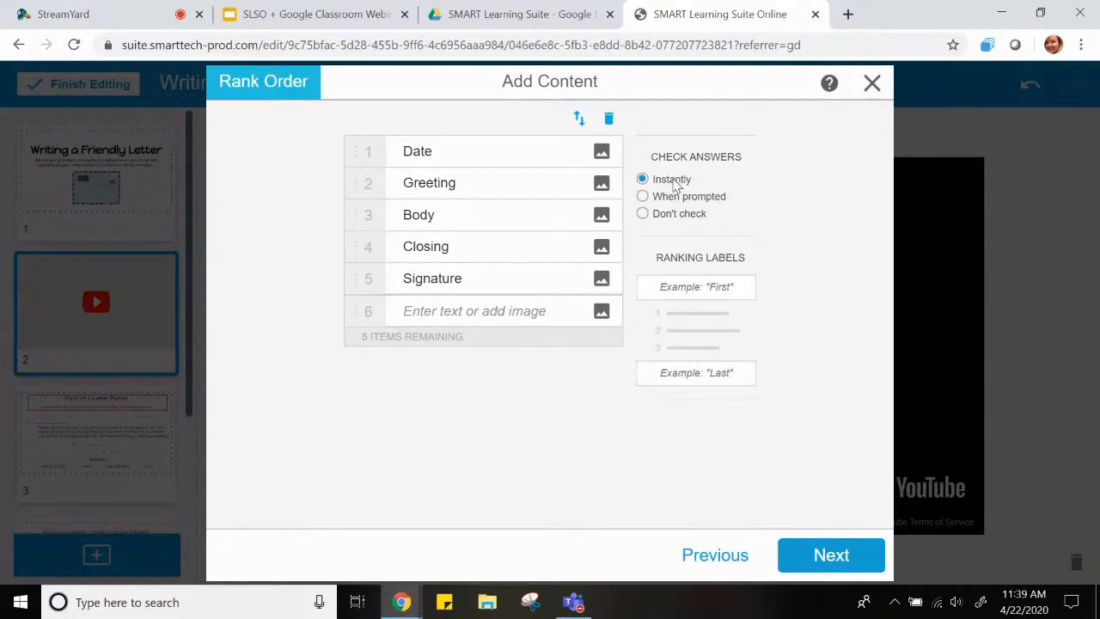
pyautogui.click(817, 556)
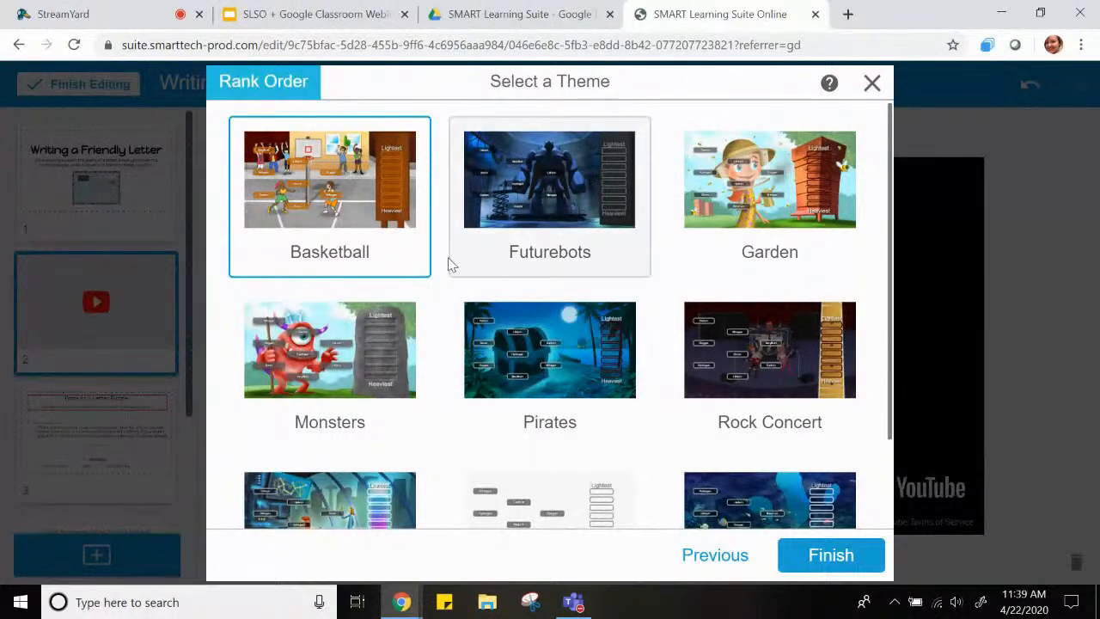
# Choose the Futurebots theme for the Rank Order activity and finish creating it
pyautogui.scroll(-2, 441, 260)
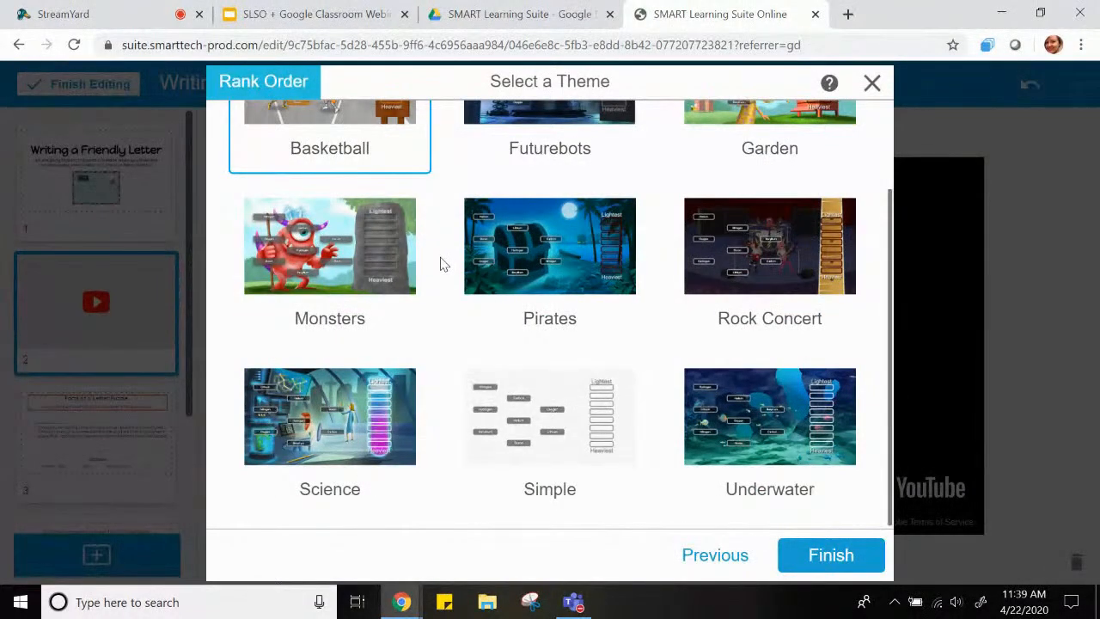
pyautogui.scroll(2, 442, 264)
pyautogui.click(596, 208)
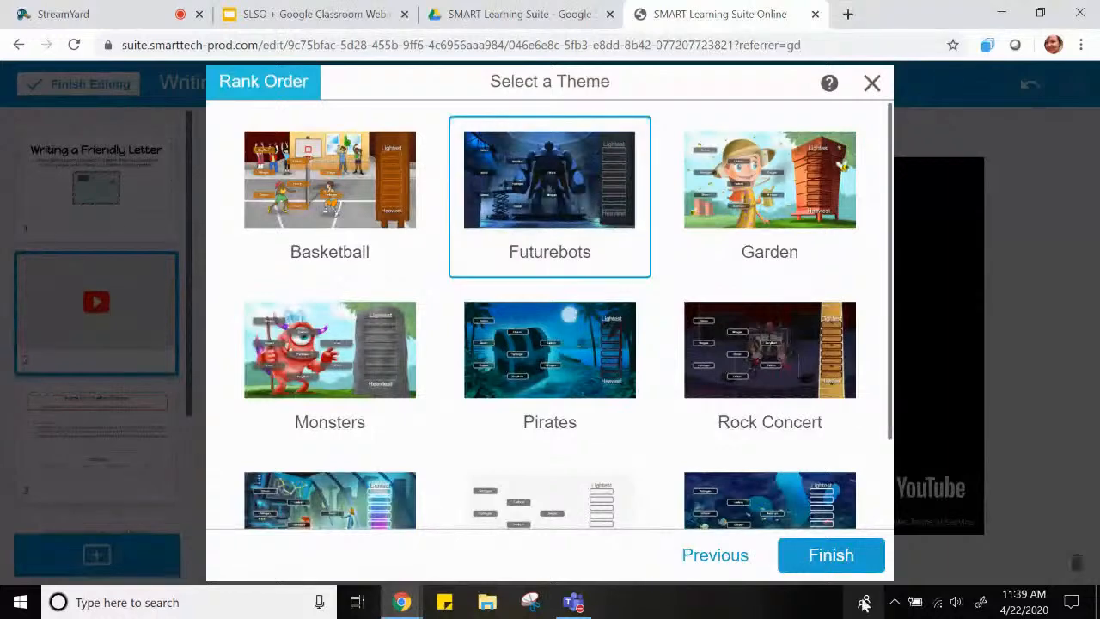
pyautogui.click(826, 556)
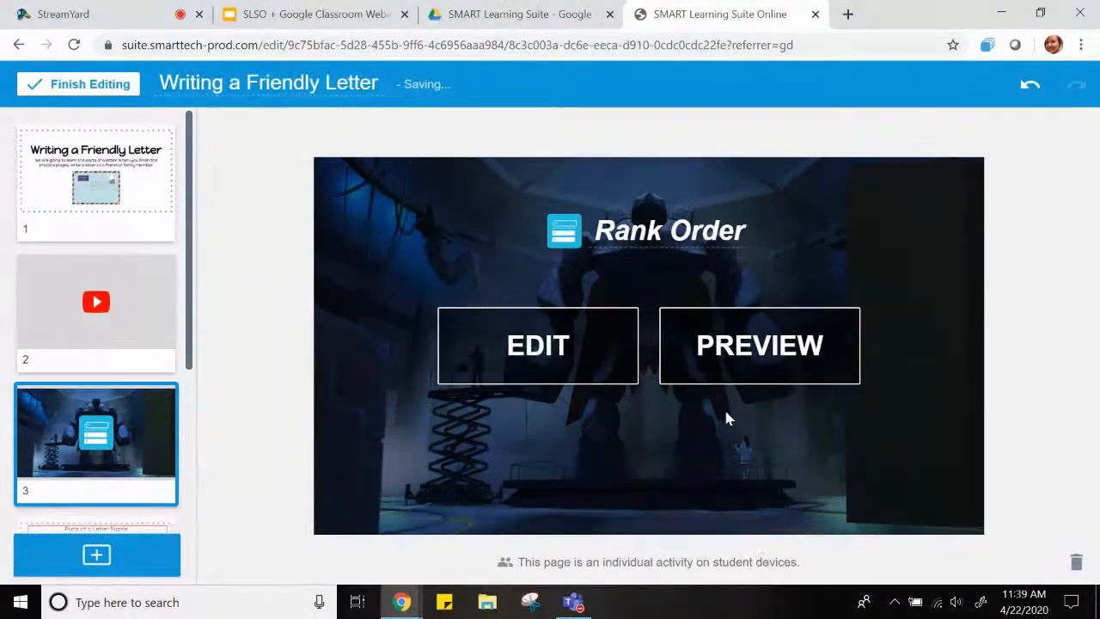
# Retitle the Rank Order activity page as "Writing a Letter Rank Order"
pyautogui.click(598, 234)
pyautogui.click(613, 230)
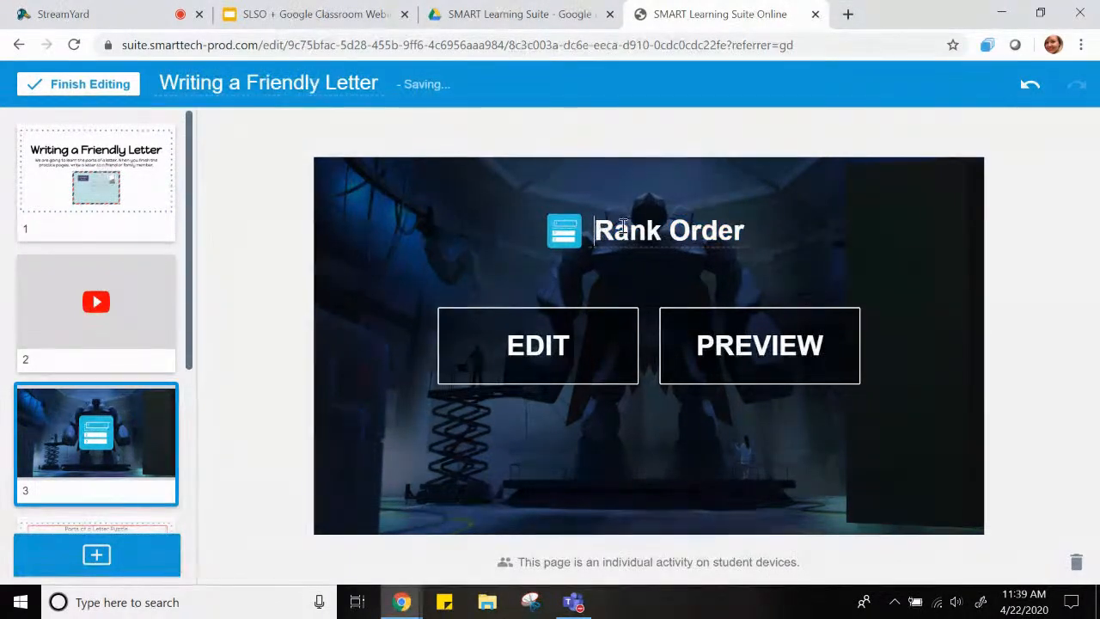
pyautogui.write('Writing a ')
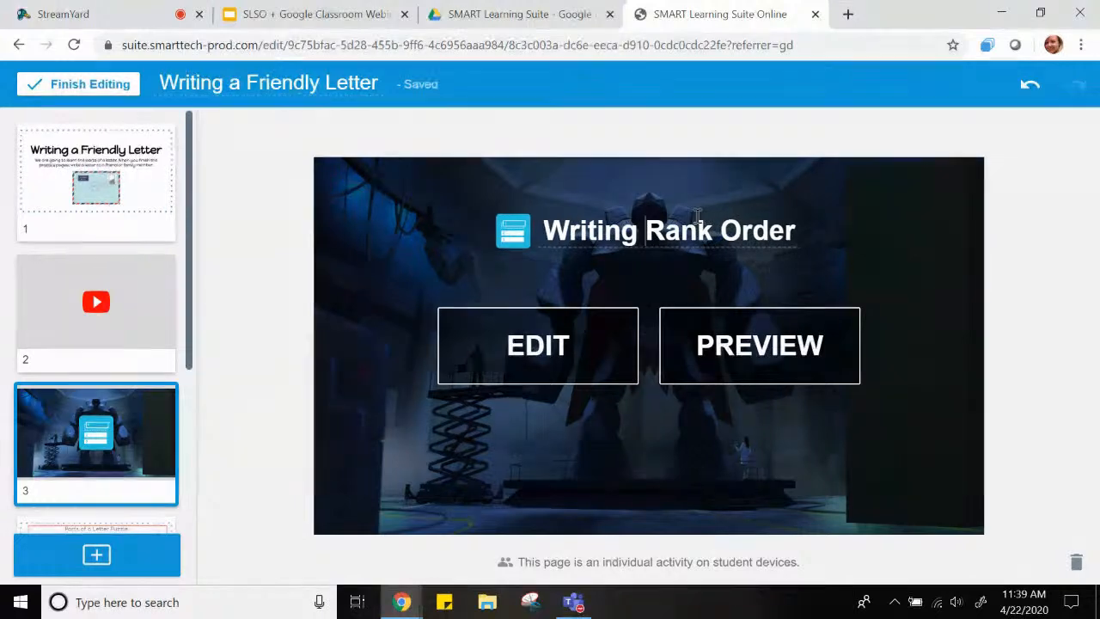
pyautogui.write('Letter')
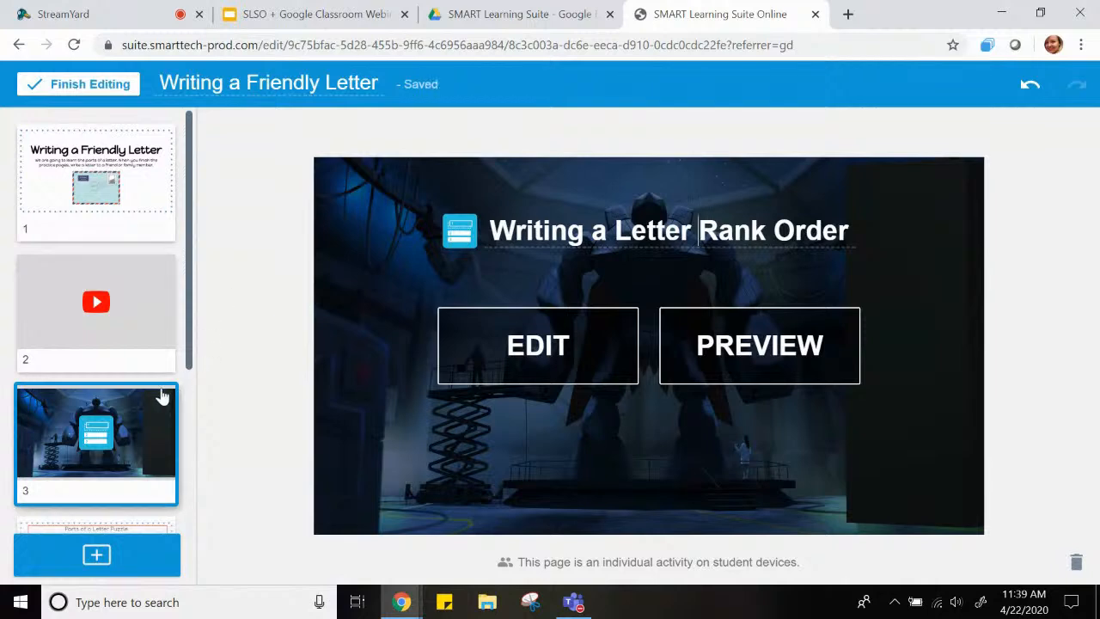
# Convert the "Parts of a Letter Puzzle" page into an individual Handout Activity, keeping its title as Handout
pyautogui.scroll(-2, 142, 402)
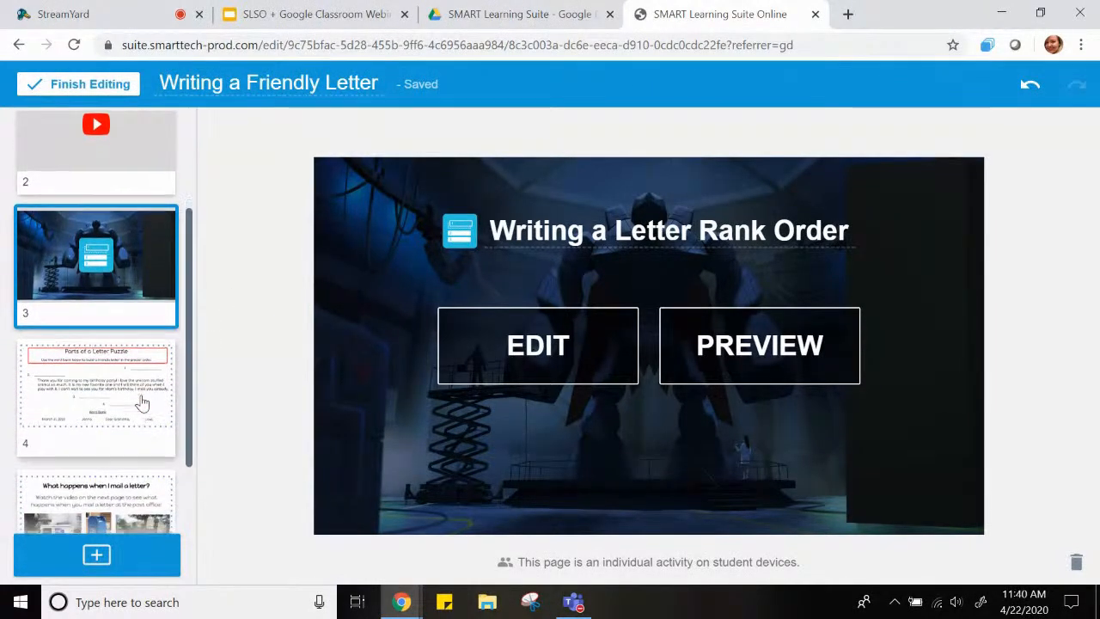
pyautogui.scroll(-1, 142, 401)
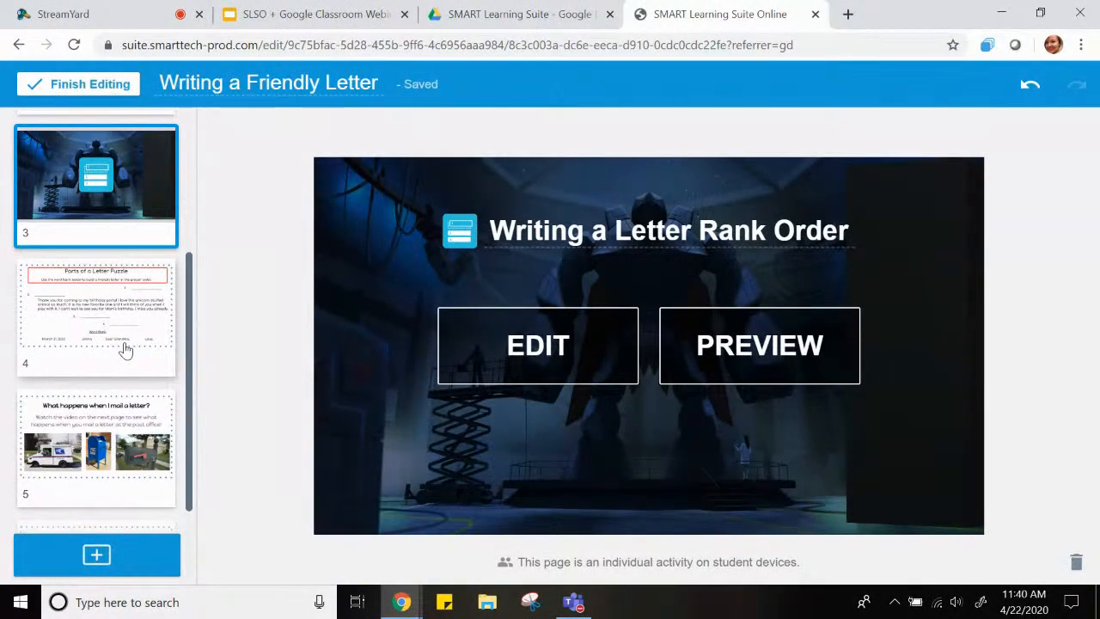
pyautogui.click(126, 349)
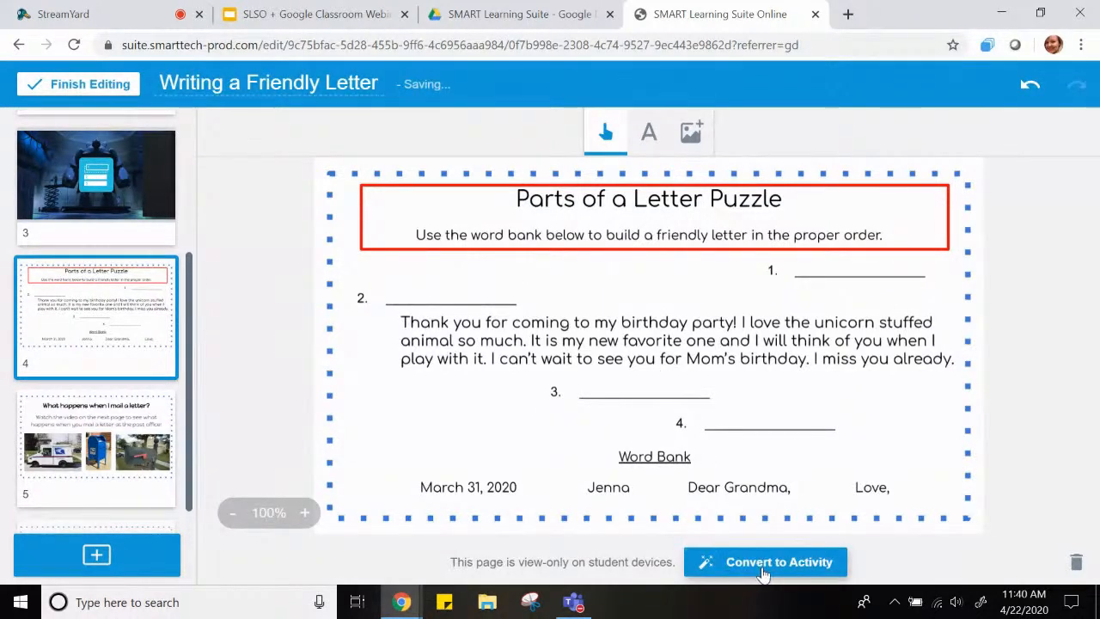
pyautogui.click(762, 572)
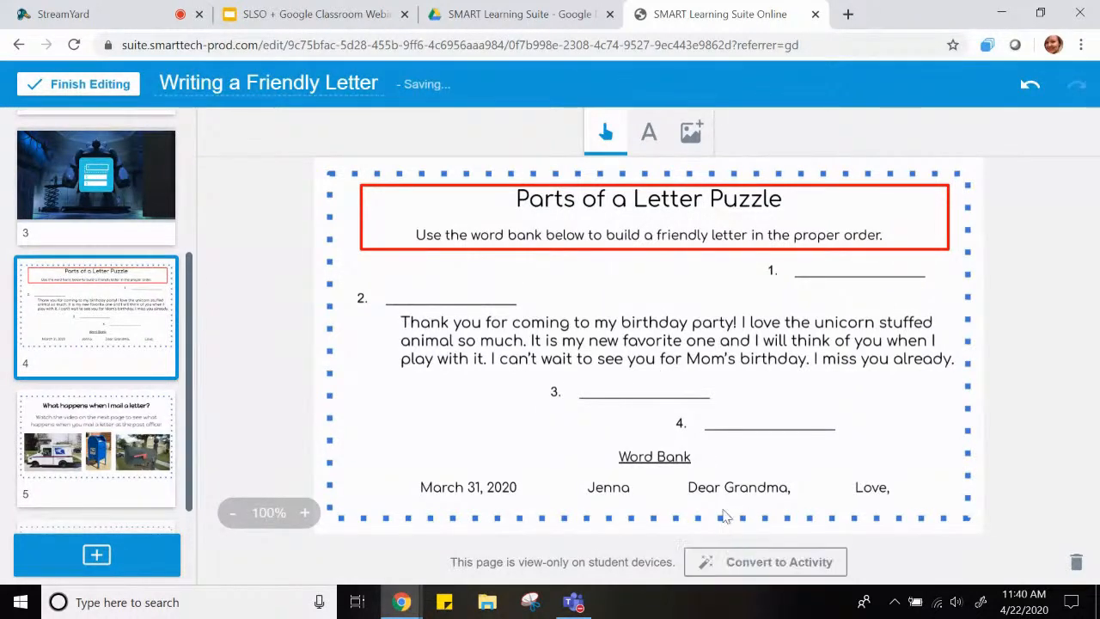
pyautogui.click(747, 567)
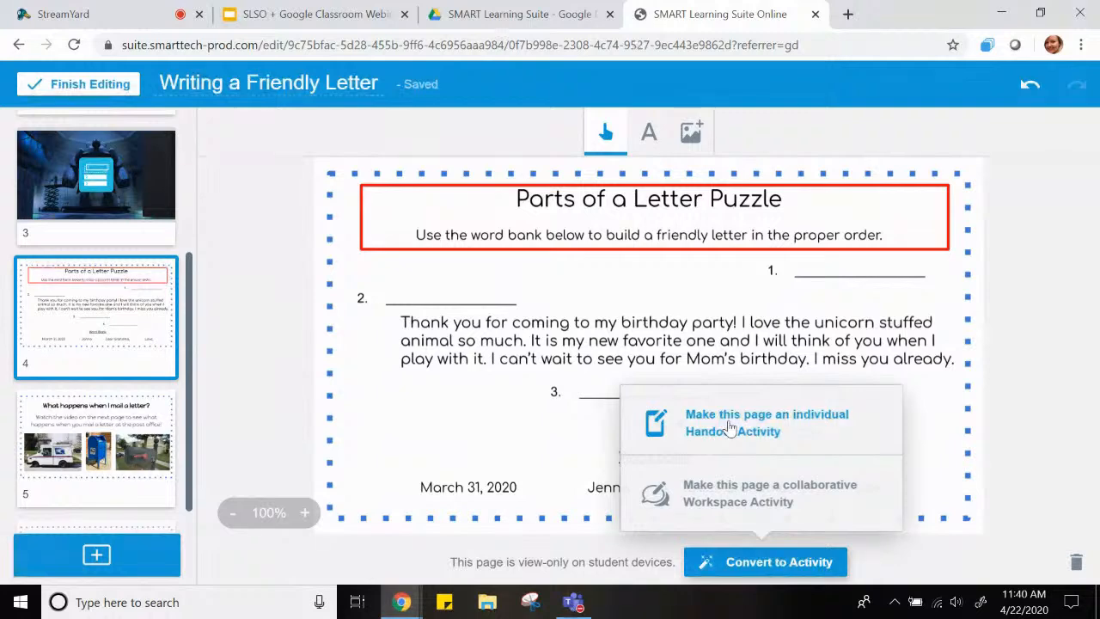
pyautogui.click(729, 427)
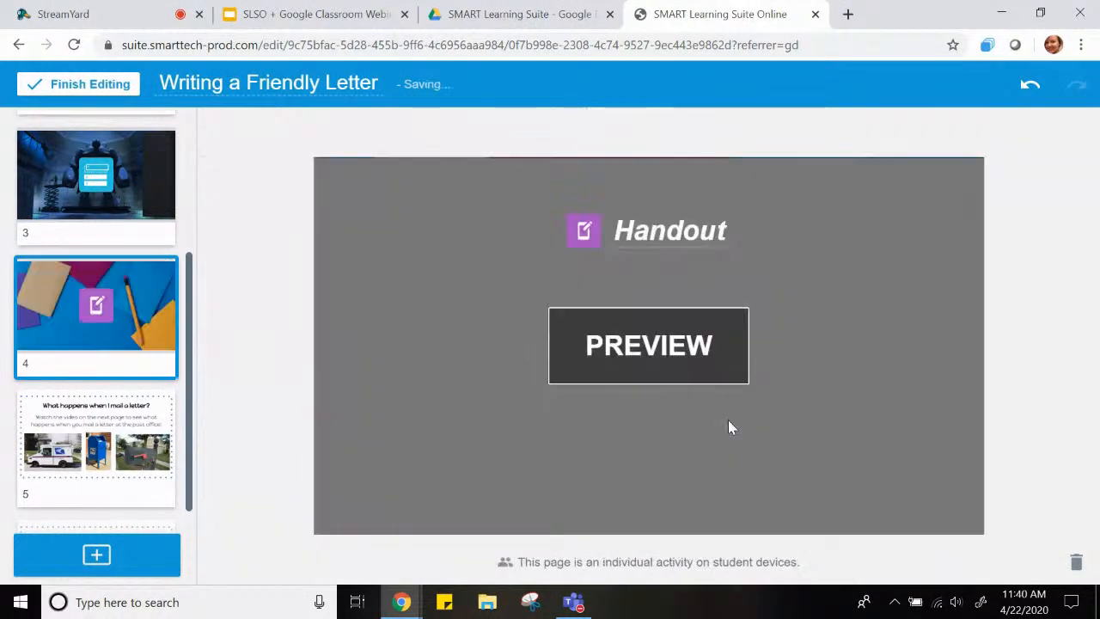
pyautogui.click(615, 230)
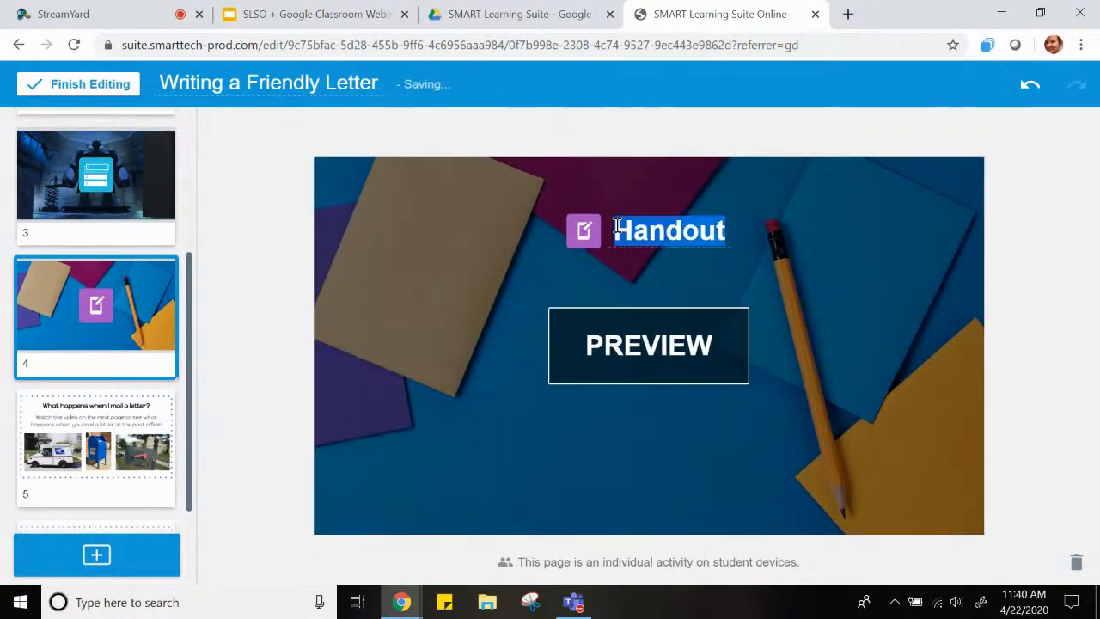
pyautogui.click(613, 232)
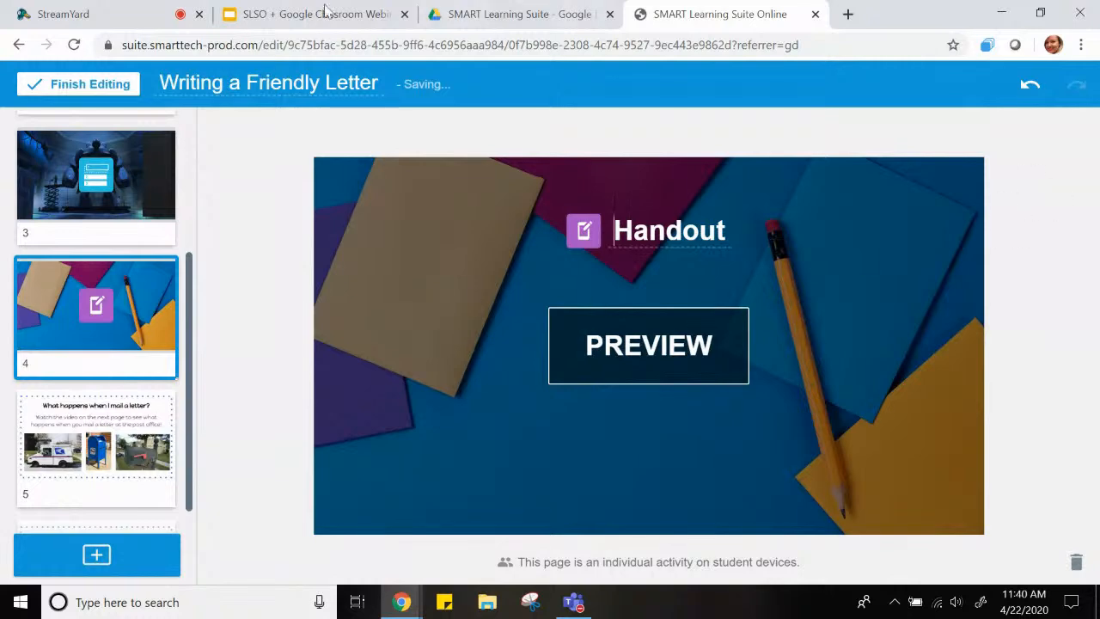
# Search YouTube for "how to mail a letter" and add the KidVision Pre-K Post Office video after the "What happens when I mail a letter?" page
pyautogui.click(93, 429)
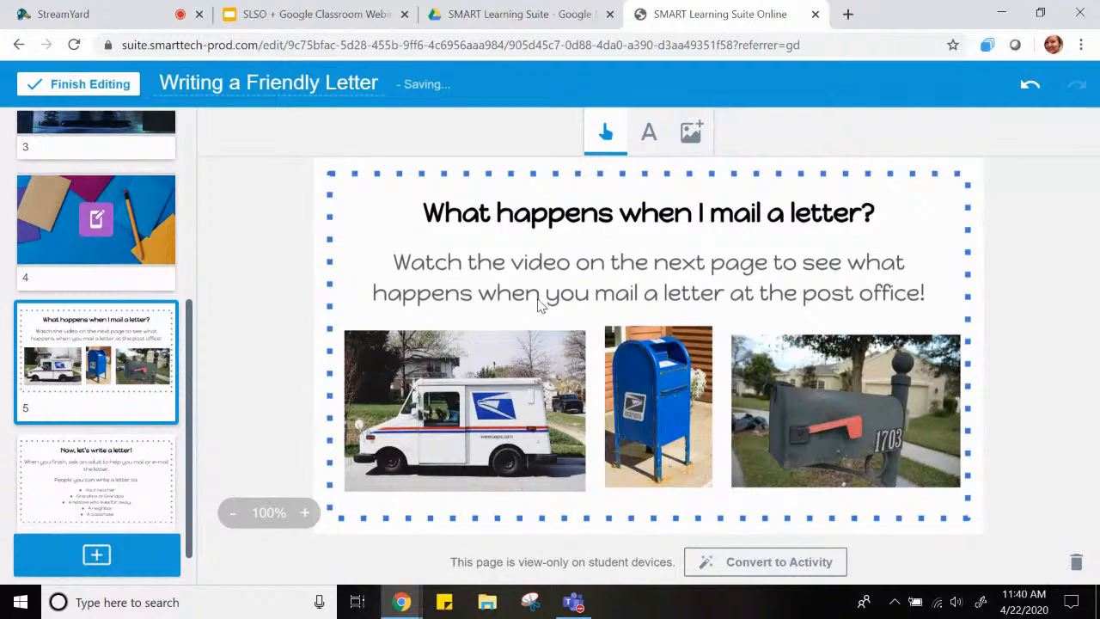
pyautogui.click(109, 556)
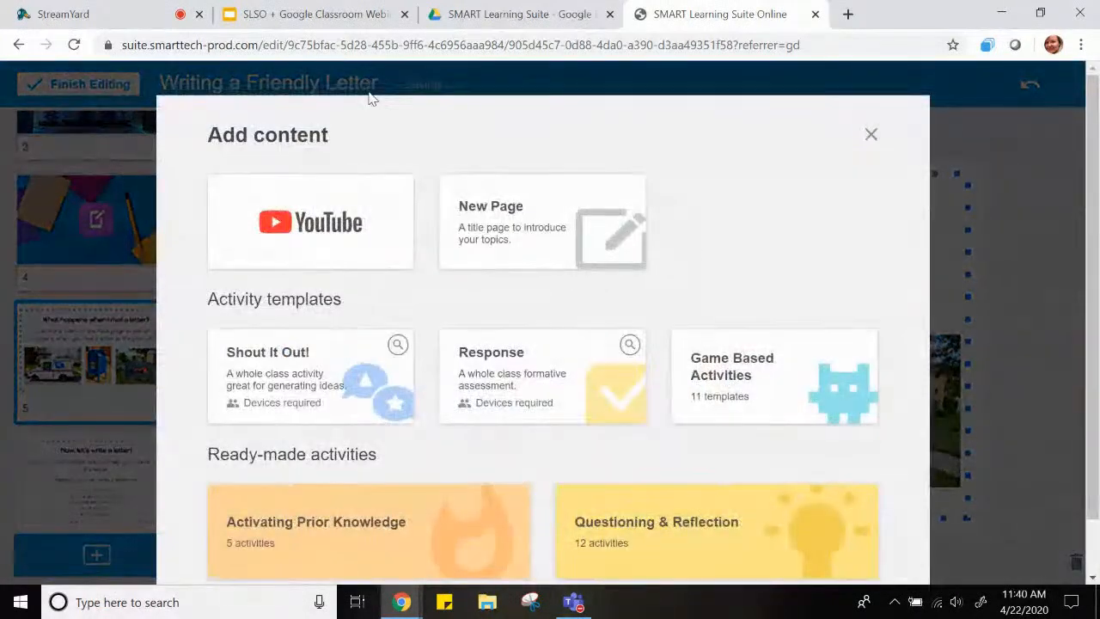
pyautogui.click(257, 211)
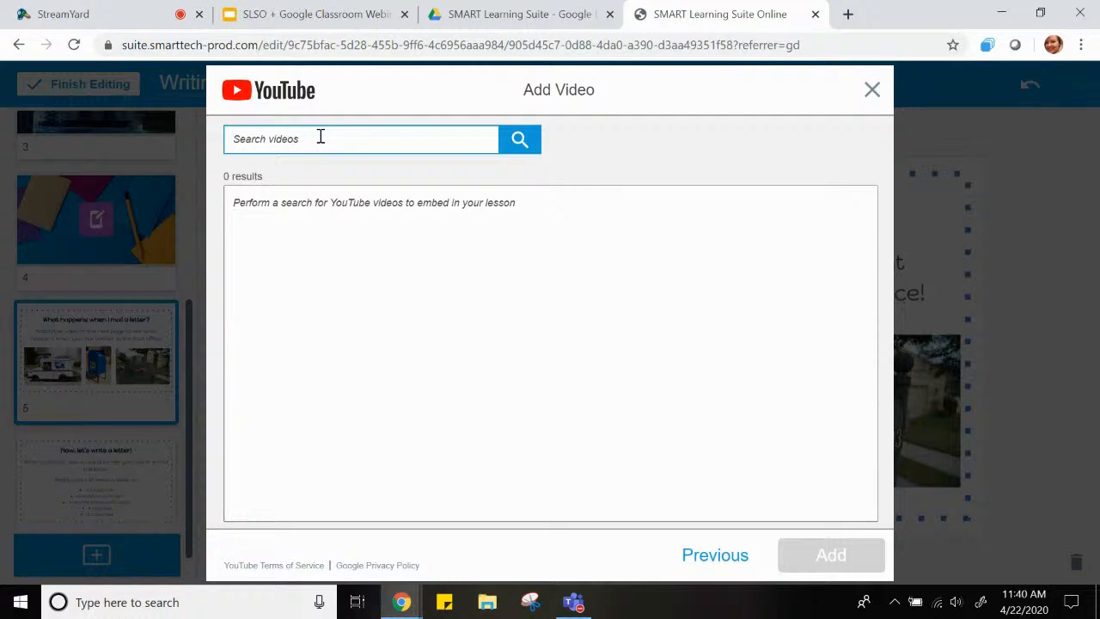
pyautogui.write('how to mail')
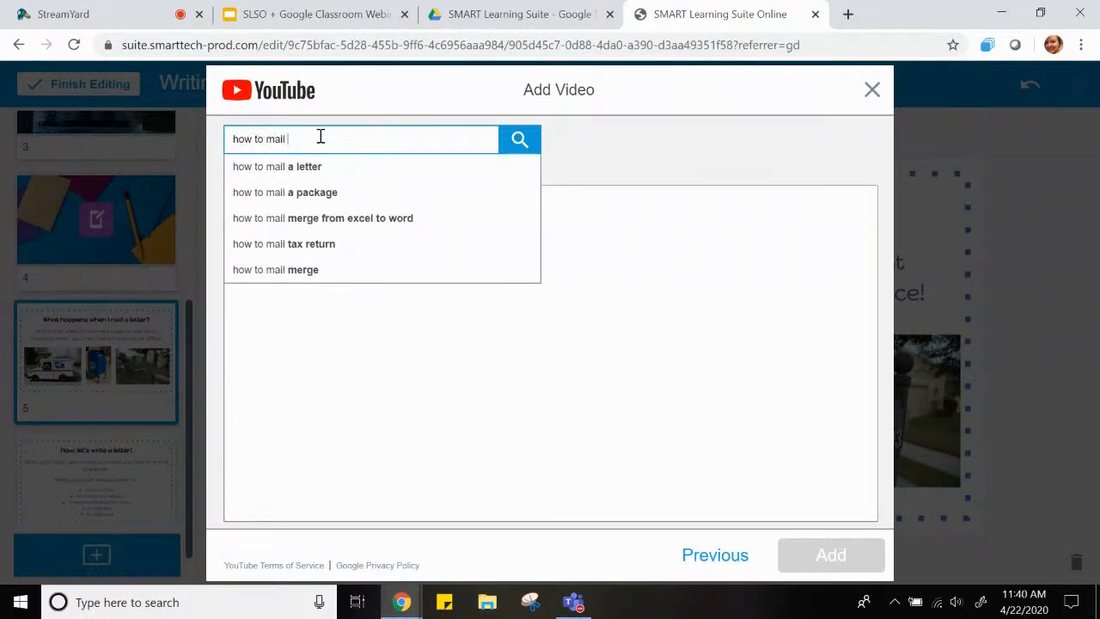
pyautogui.click(308, 165)
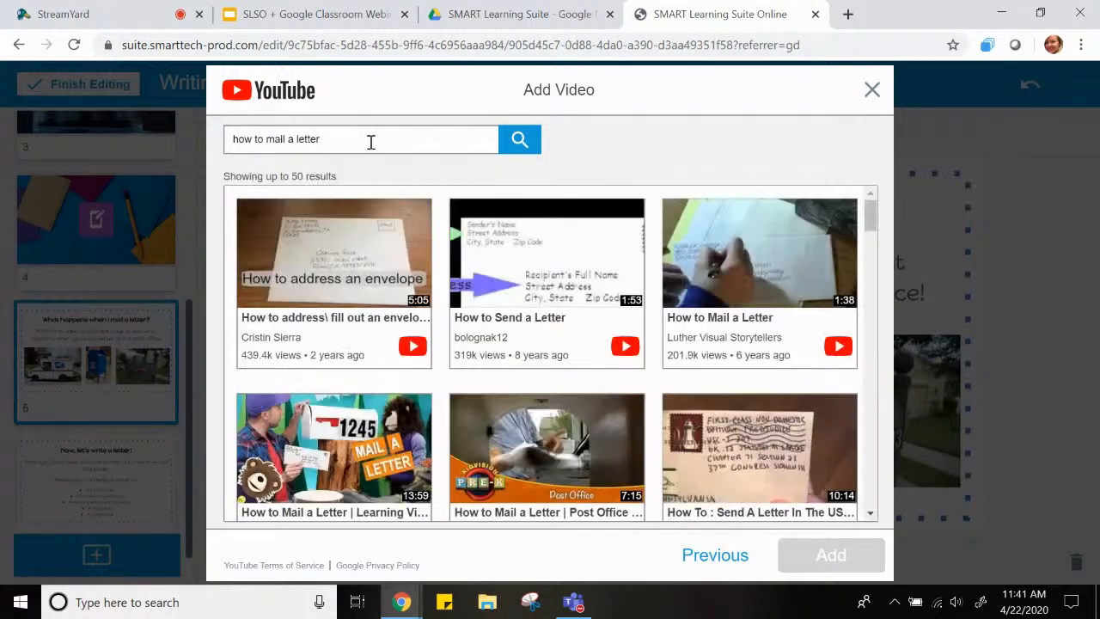
pyautogui.click(590, 459)
pyautogui.click(829, 556)
# Review the lesson's page sequence, viewing the "Now, let's write a letter!" page and the title page
pyautogui.scroll(-2, 17, 440)
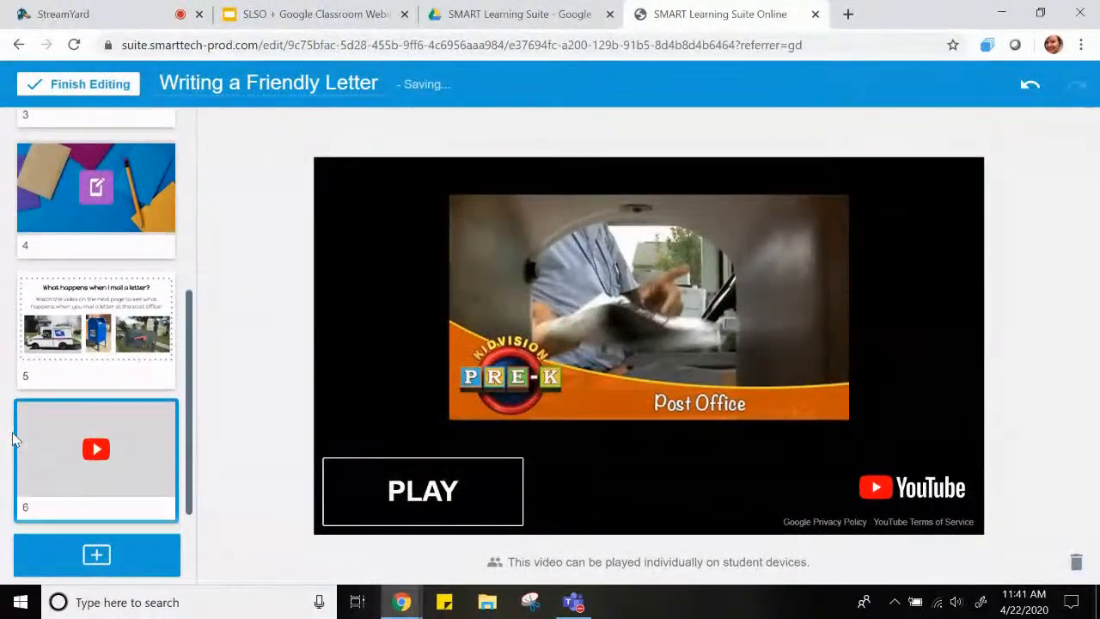
pyautogui.click(42, 433)
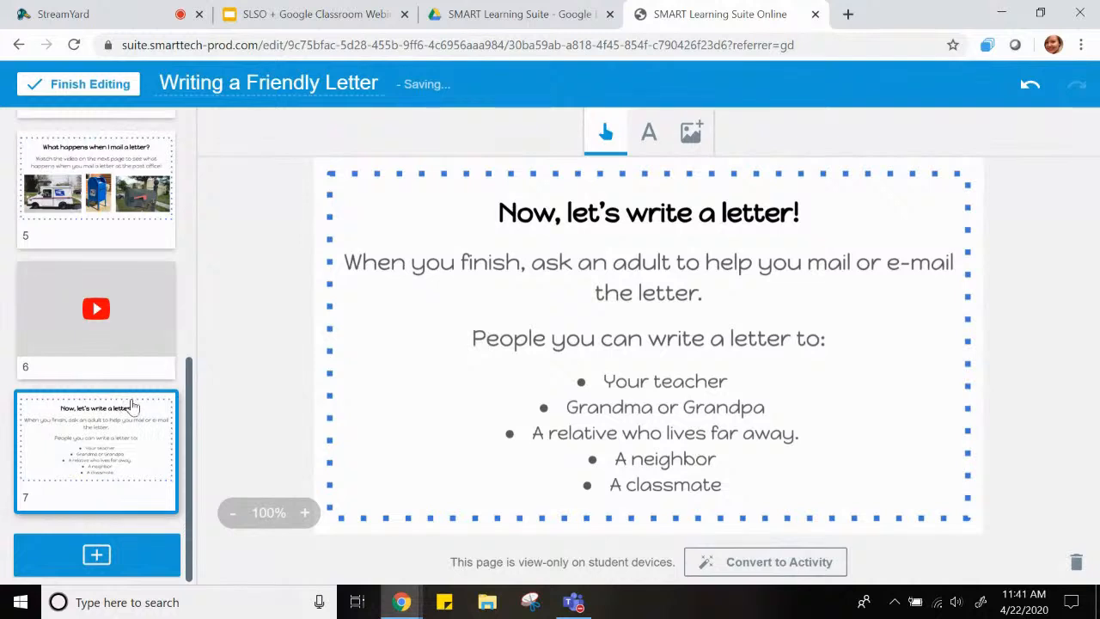
pyautogui.scroll(5, 133, 408)
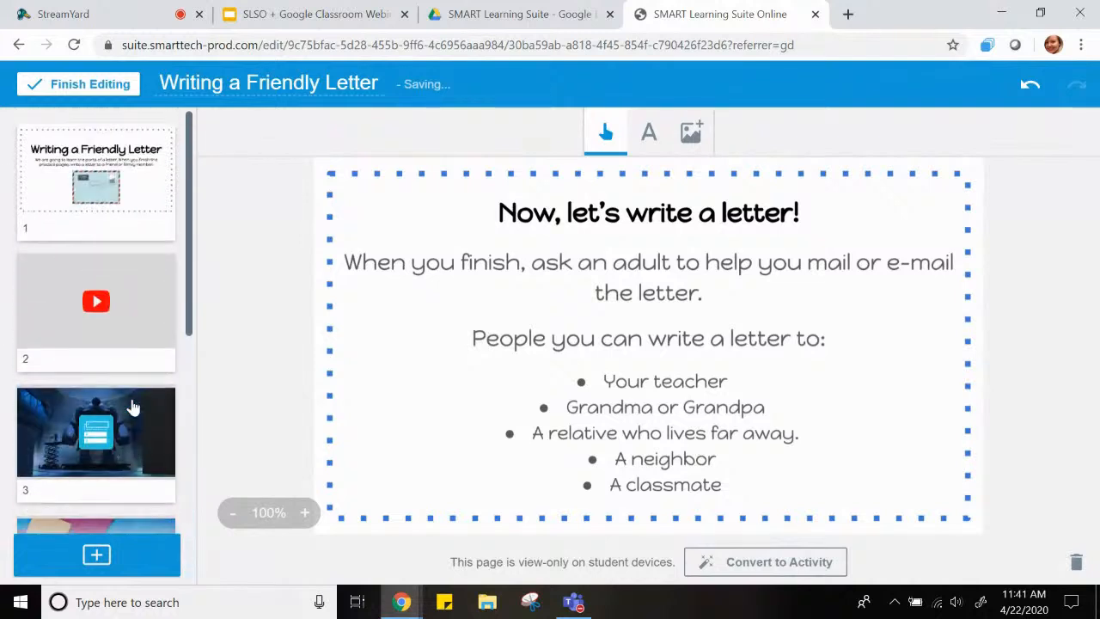
pyautogui.click(95, 171)
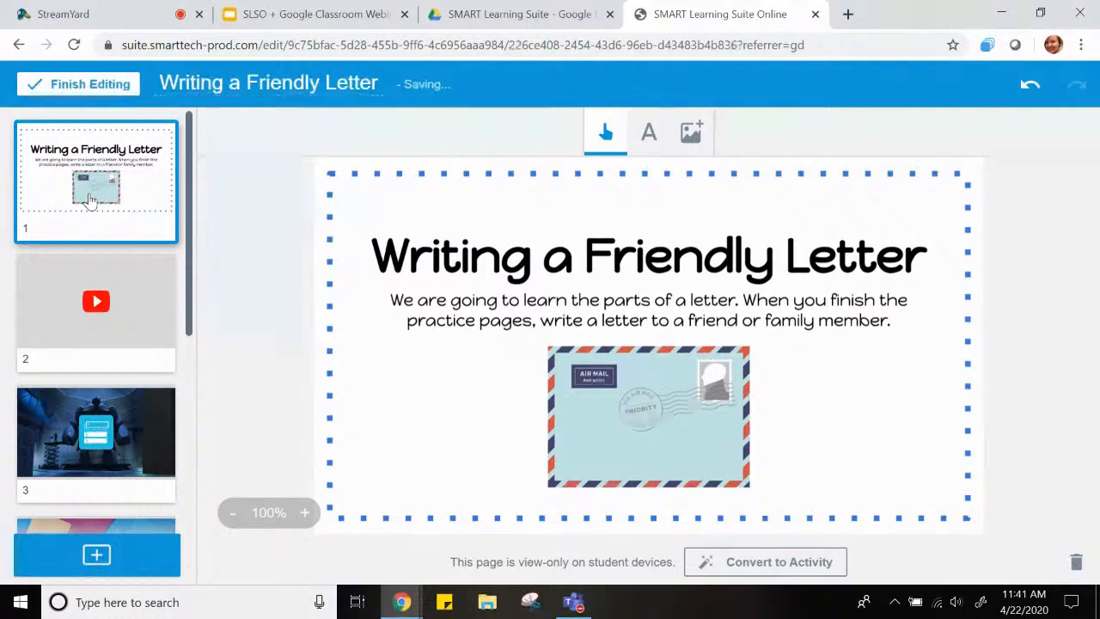
pyautogui.scroll(-5, 77, 214)
pyautogui.scroll(4, 76, 214)
pyautogui.scroll(1, 77, 214)
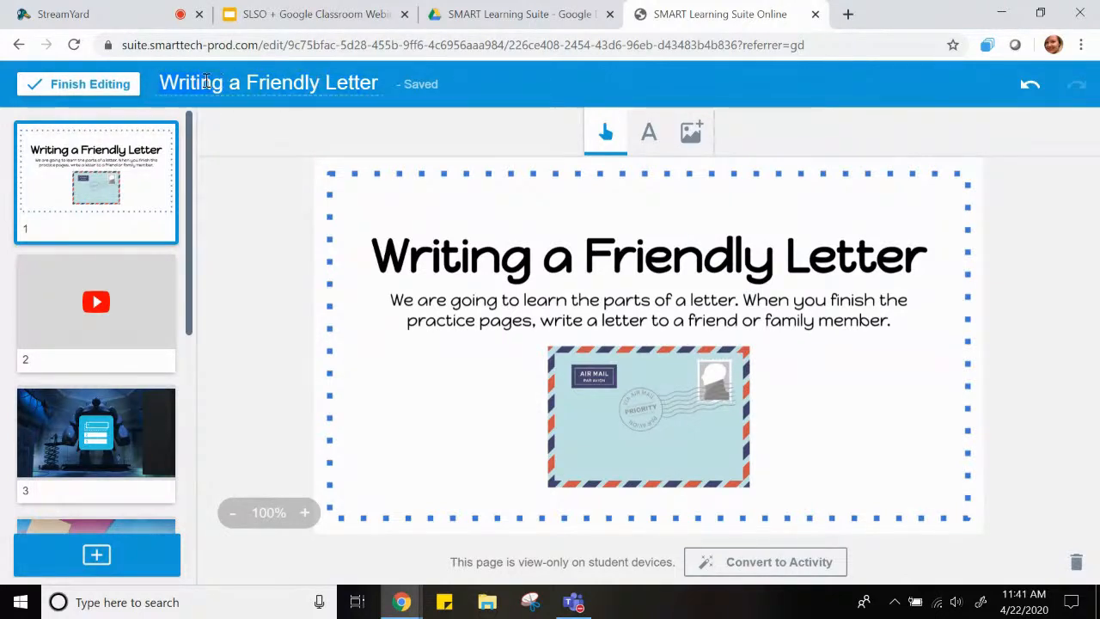
pyautogui.click(158, 83)
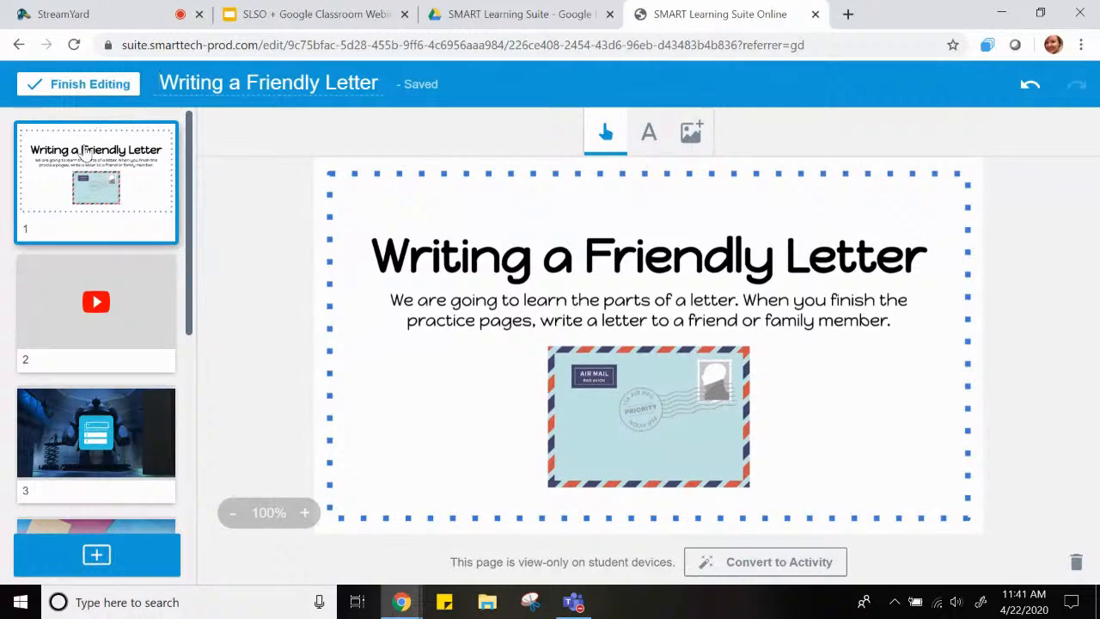
# Finish editing the lesson, close it, and refresh the SMART Learning Suite folder in Google Drive
pyautogui.click(83, 91)
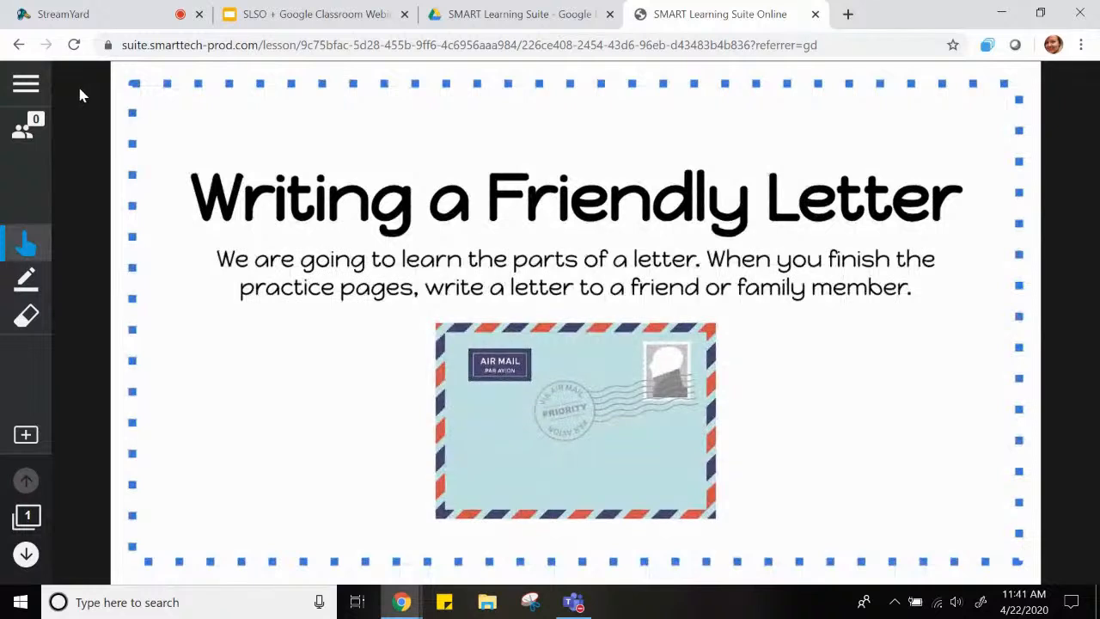
pyautogui.click(815, 15)
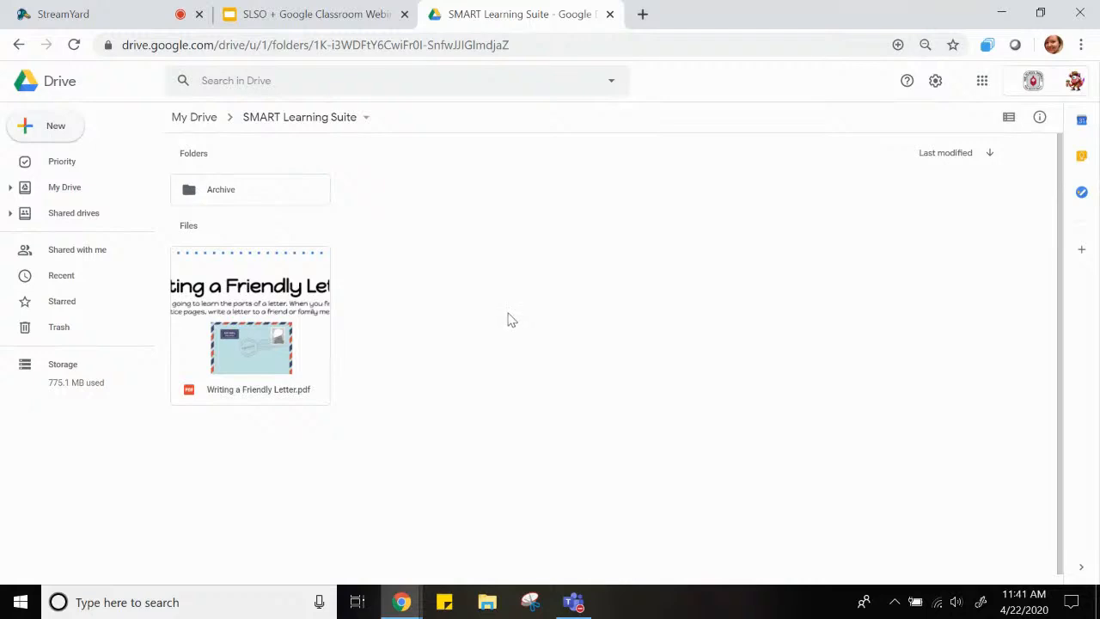
pyautogui.click(74, 49)
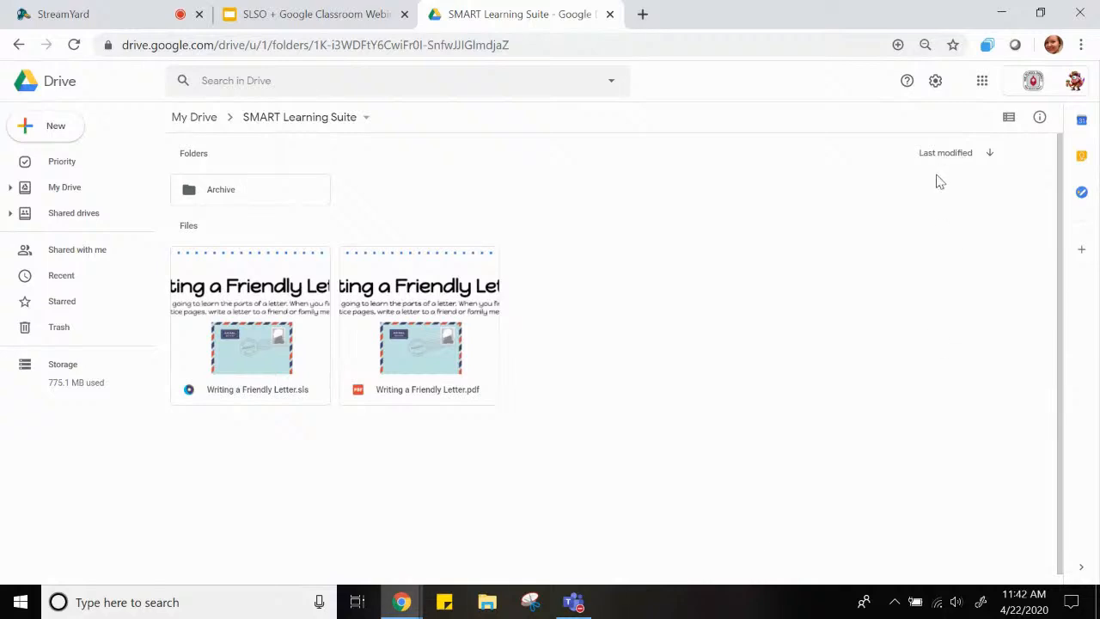
# Switch to Google Classroom and open the Classwork page of the SMART Team class
pyautogui.click(985, 89)
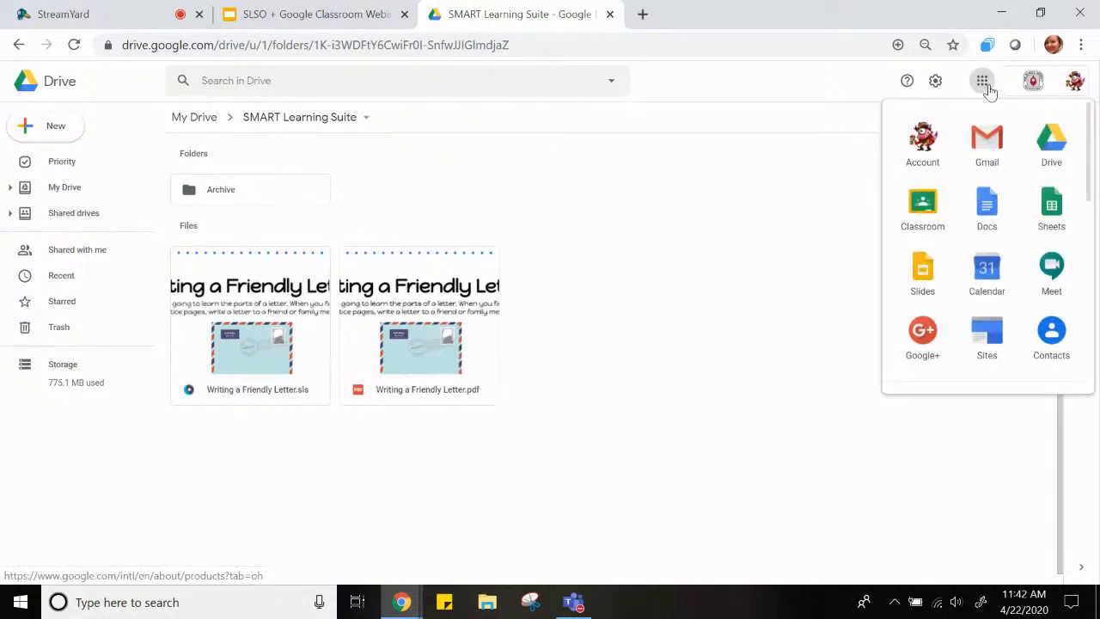
pyautogui.click(922, 206)
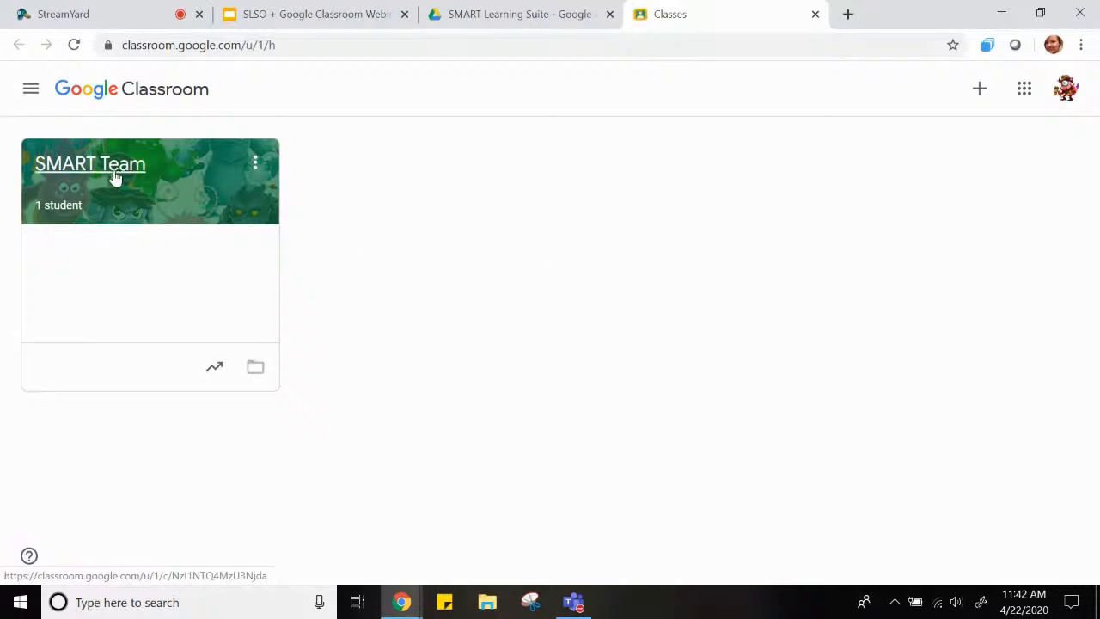
pyautogui.click(117, 172)
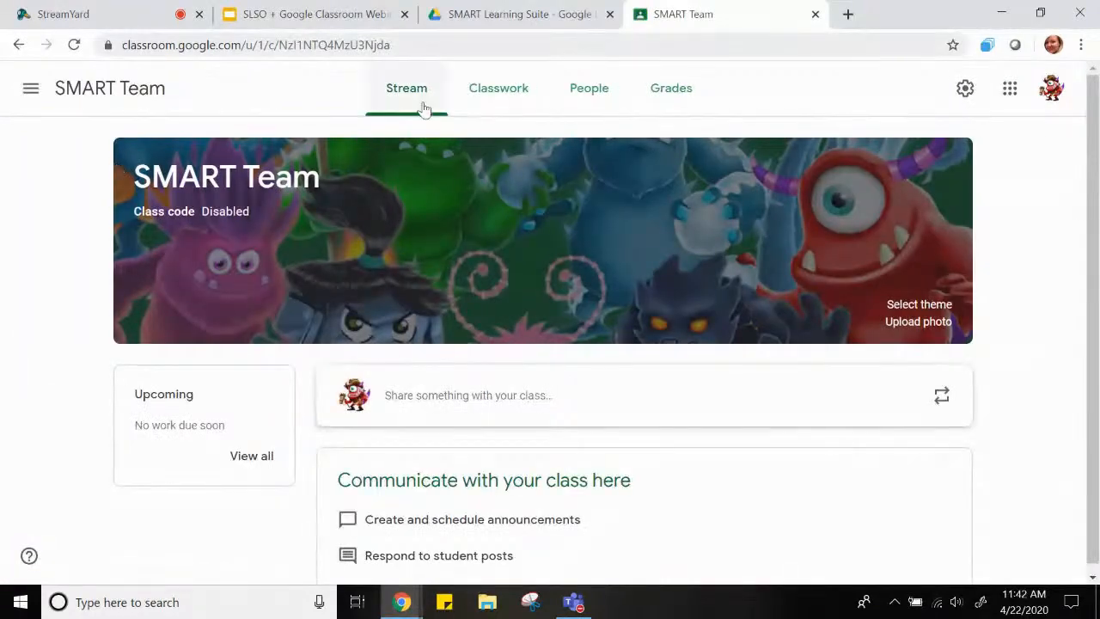
pyautogui.click(505, 101)
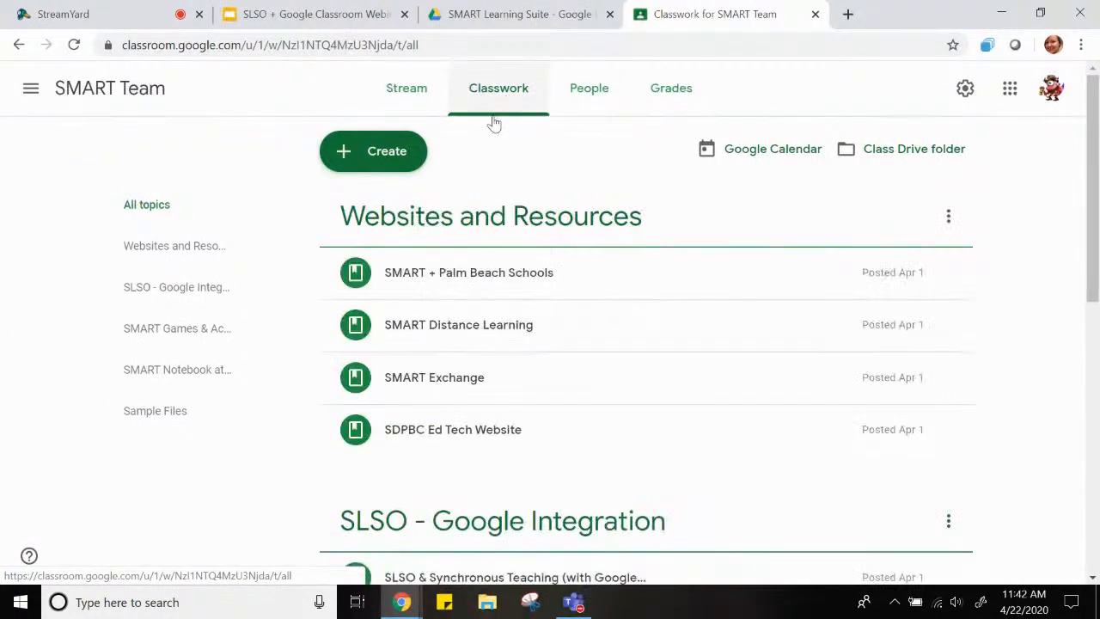
# Create a new assignment in the SMART Team class titled "How to Write a Friendly Letter"
pyautogui.click(349, 153)
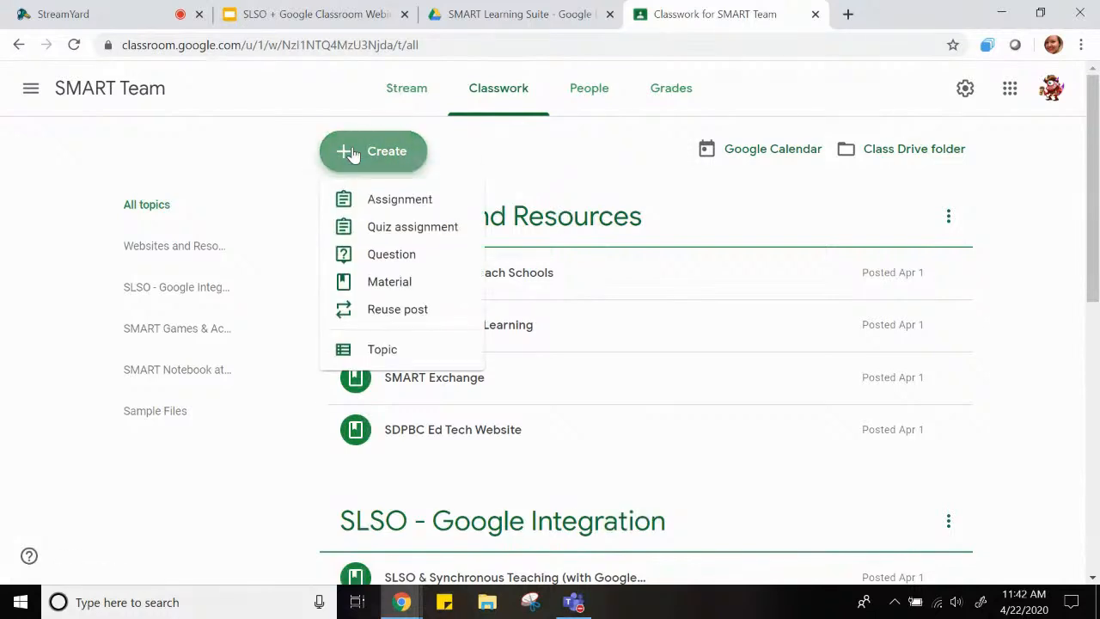
pyautogui.click(384, 202)
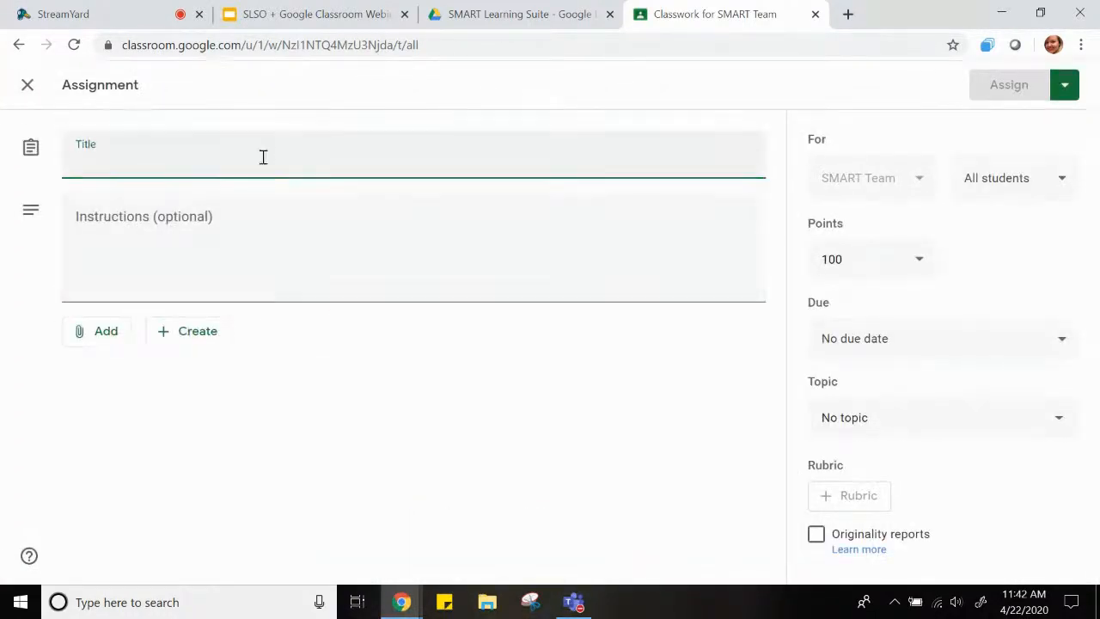
pyautogui.write('How to')
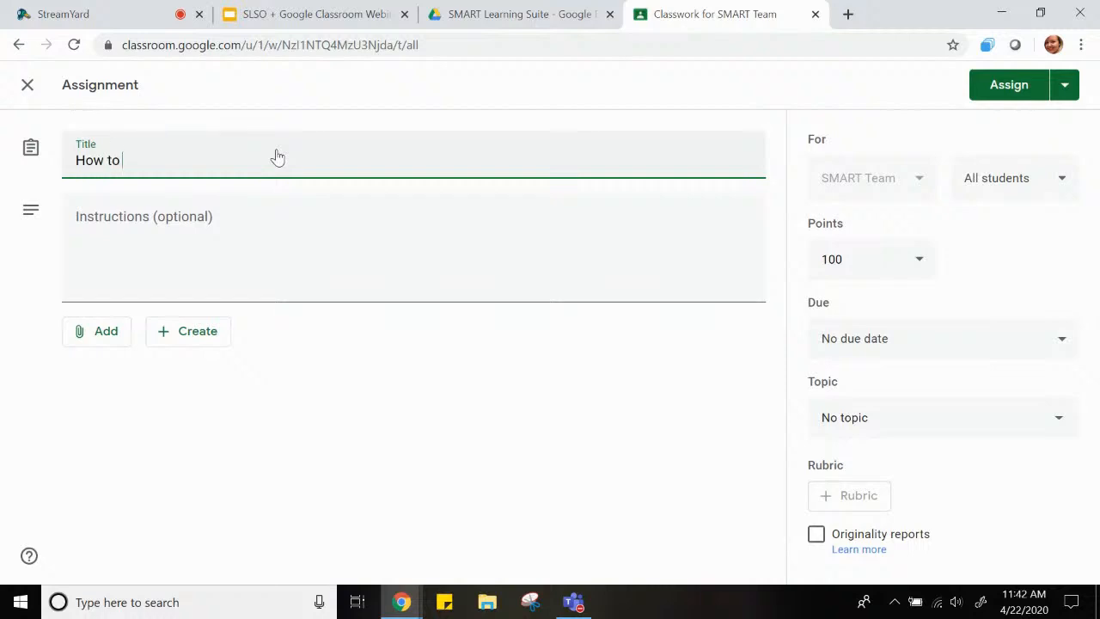
pyautogui.write(' Write a Friendly Letter')
pyautogui.click(362, 240)
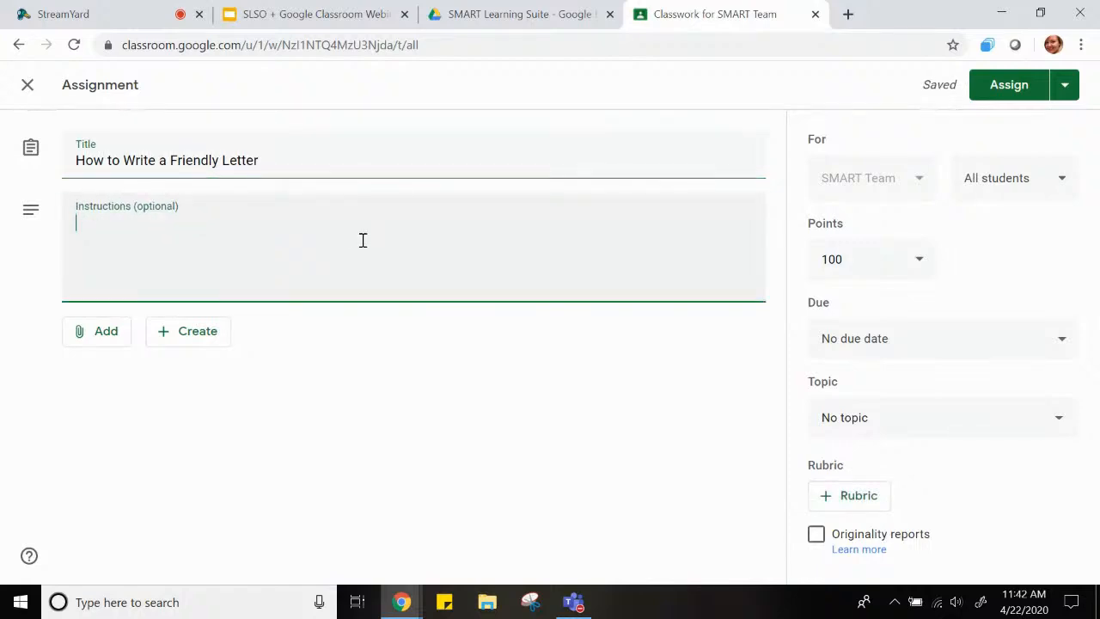
# Enter the assignment instructions "View and complete the activities within the file and then complete the Google Doc."
pyautogui.write('View and compl')
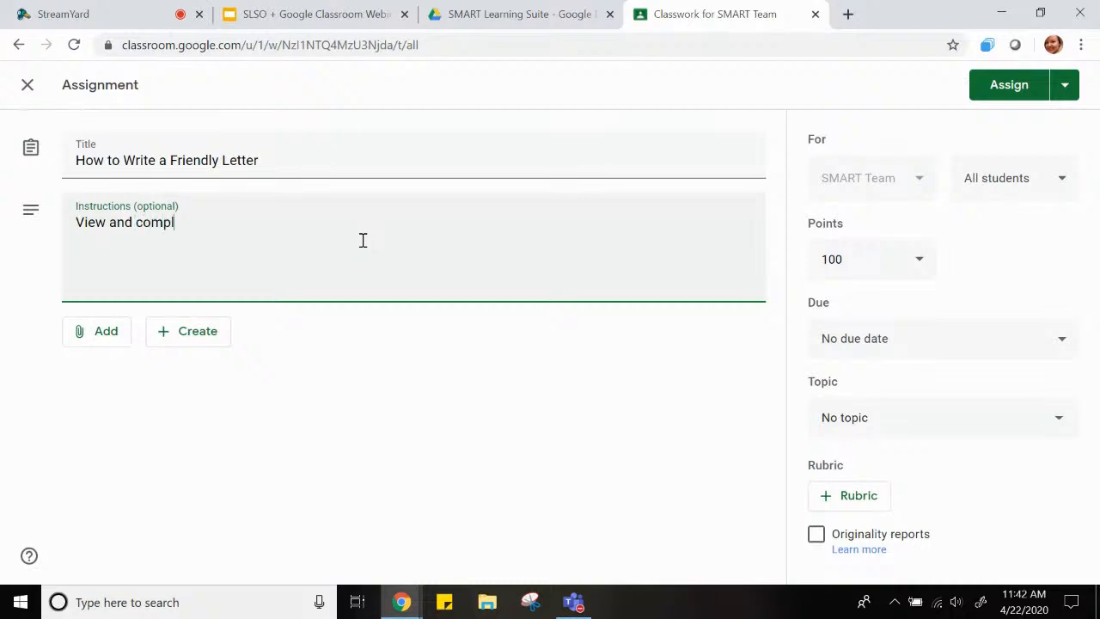
pyautogui.write('ete the activties wit')
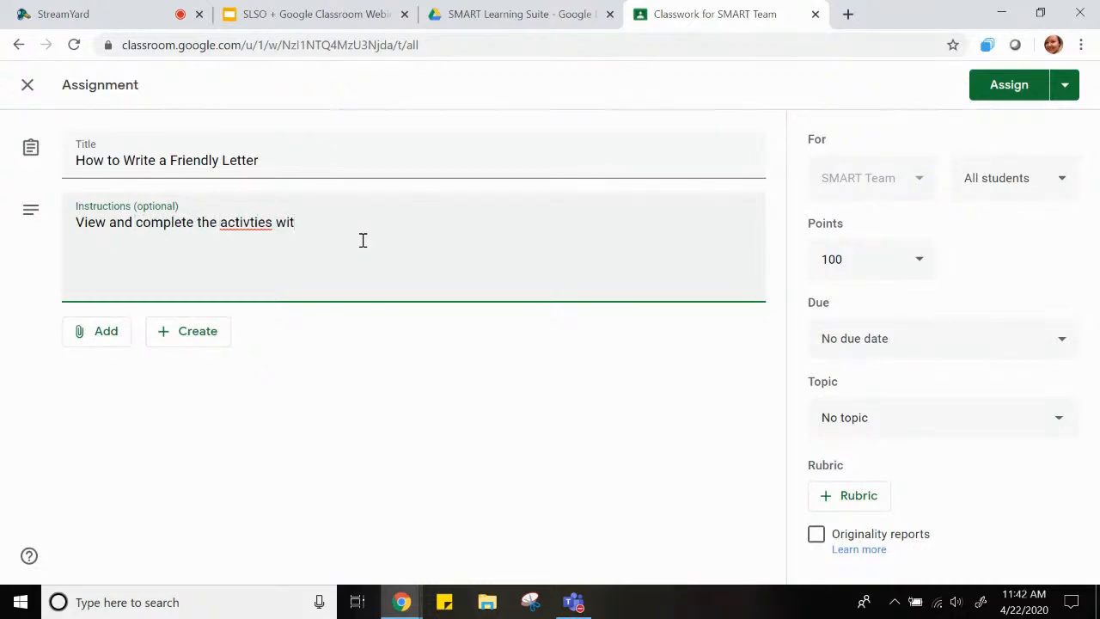
pyautogui.press('BackSpace')
pyautogui.press('BackSpace')
pyautogui.press('BackSpace')
pyautogui.press('BackSpace')
pyautogui.press('BackSpace')
pyautogui.press('BackSpace')
pyautogui.press('BackSpace')
pyautogui.press('BackSpace')
pyautogui.write('ities within the fil')
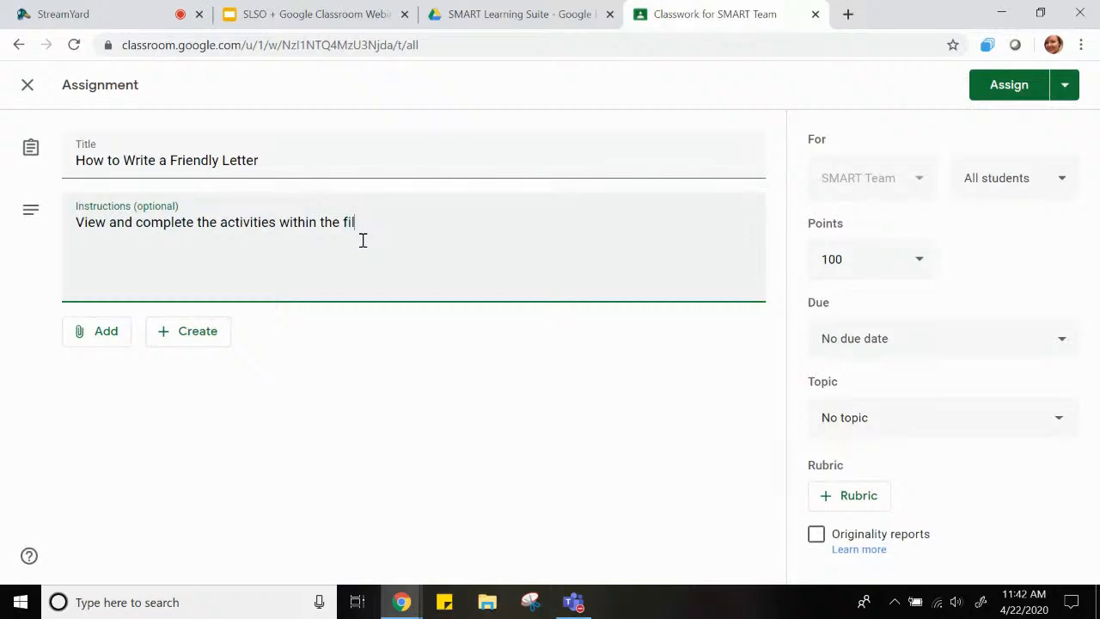
pyautogui.write('e and then complete the ')
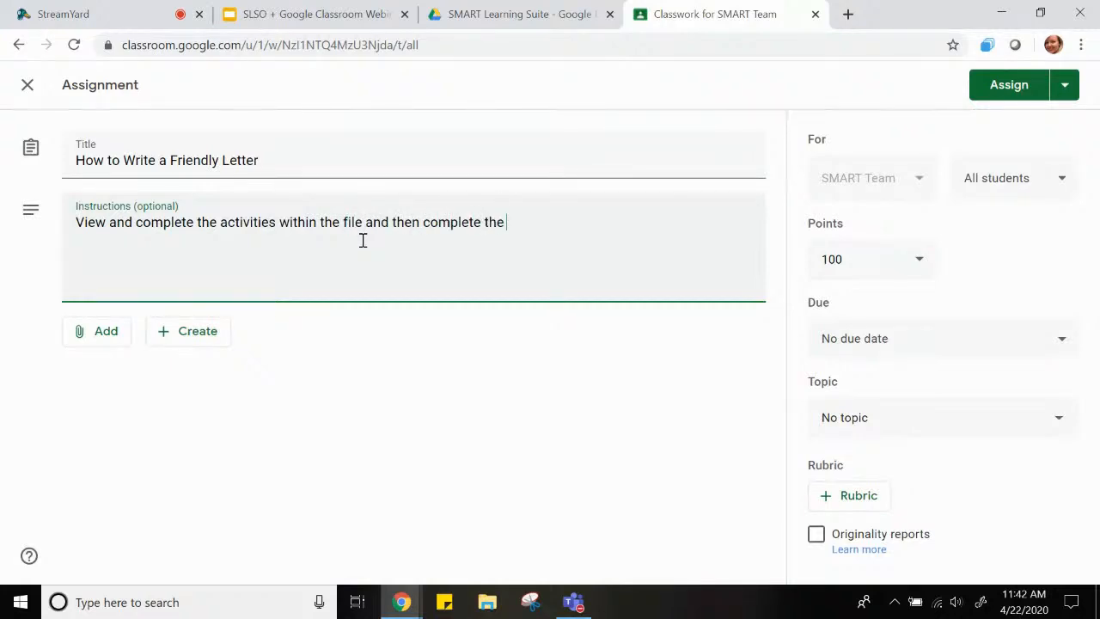
pyautogui.write('Google Doc.')
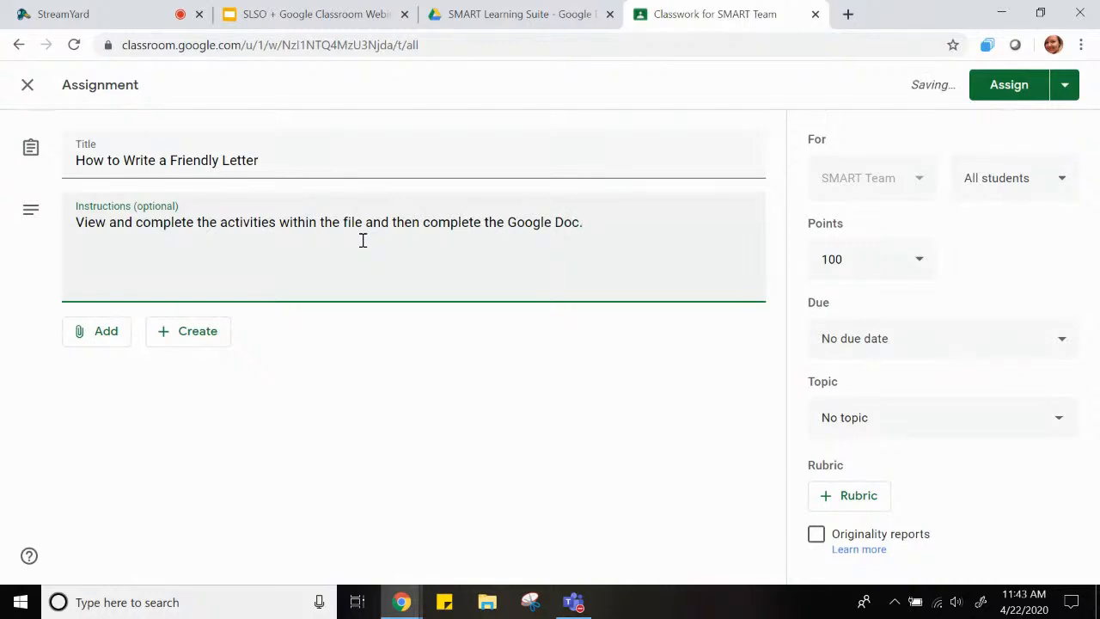
# Attach Writing a Friendly Letter.sls from the SMART Learning Suite folder in My Drive to the assignment
pyautogui.click(89, 343)
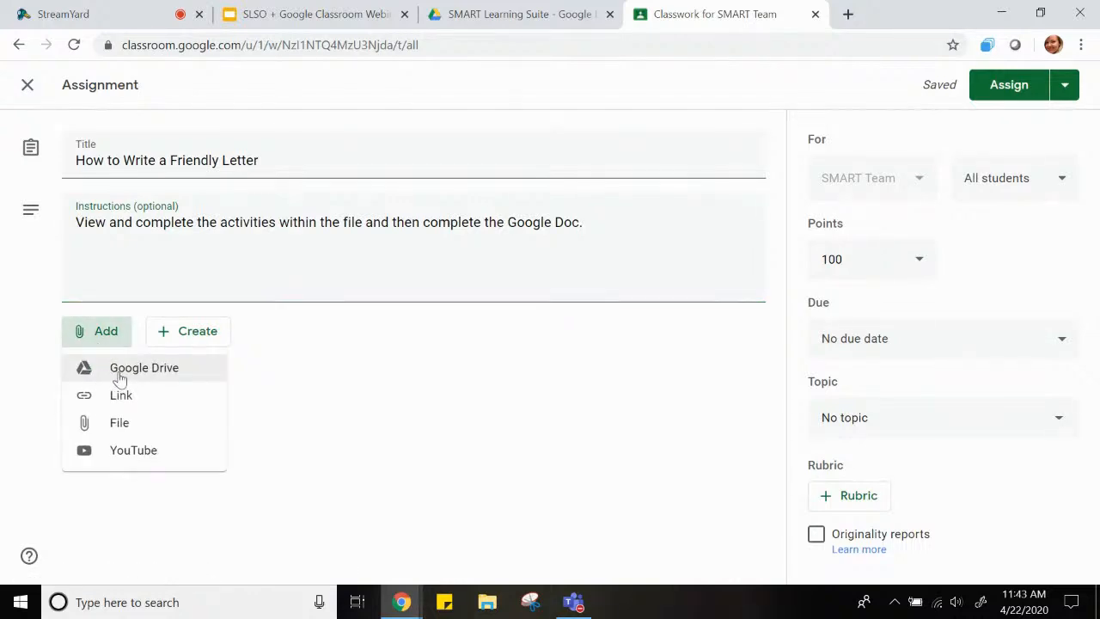
pyautogui.click(128, 375)
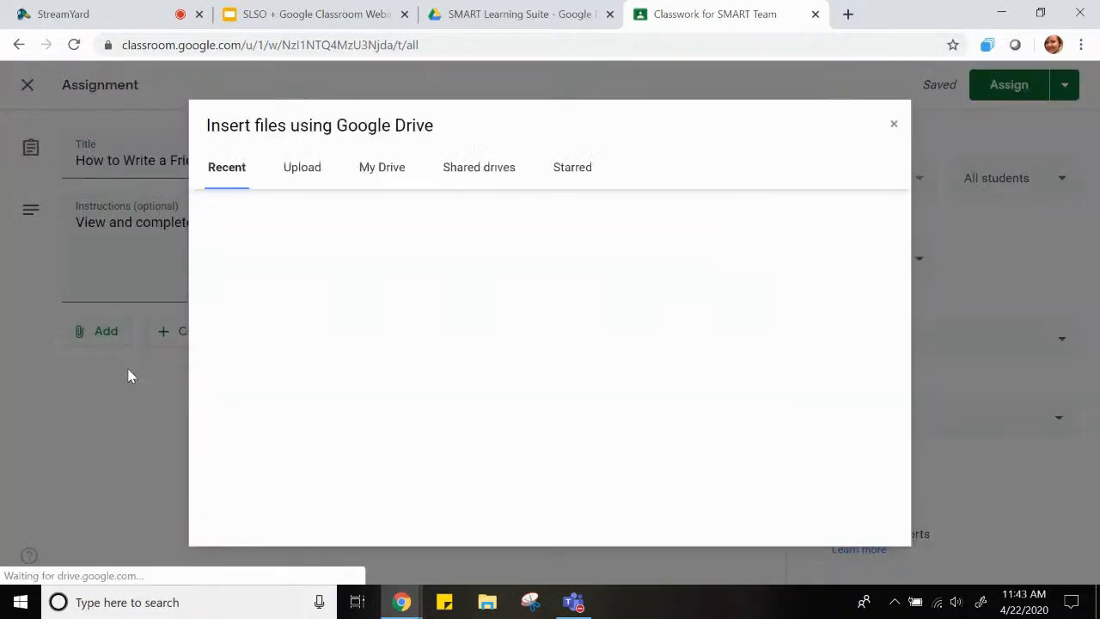
pyautogui.click(383, 175)
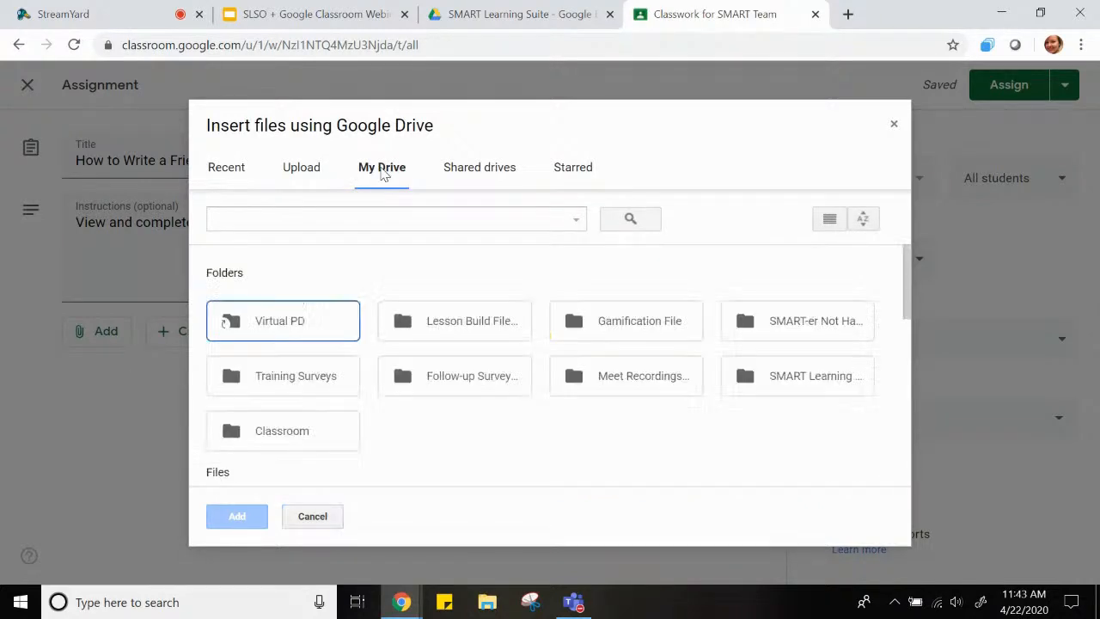
pyautogui.doubleClick(808, 384)
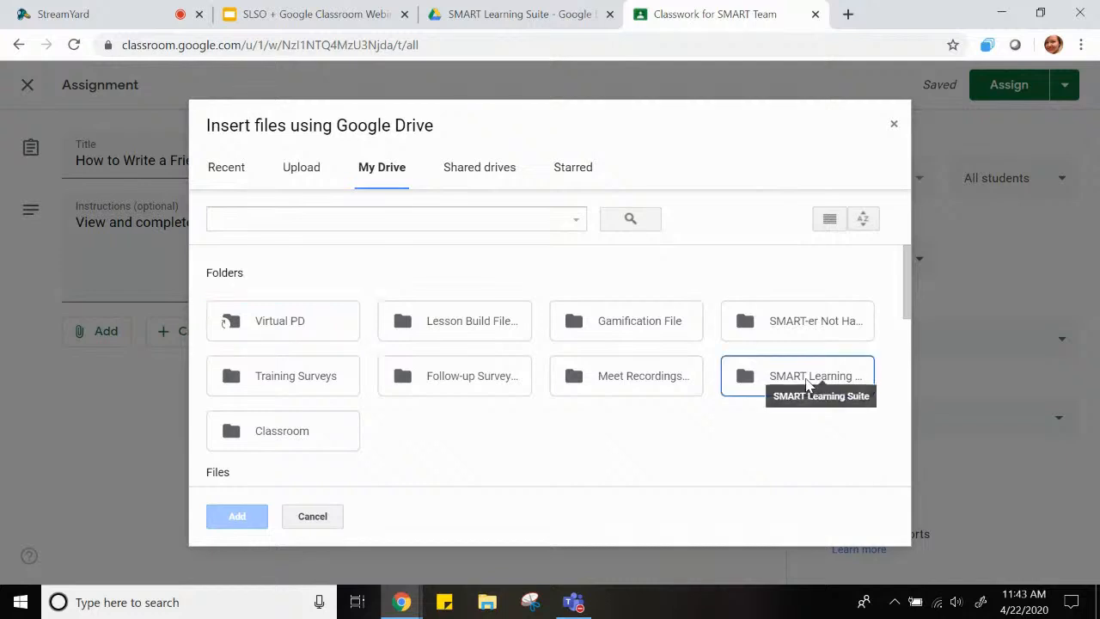
pyautogui.scroll(-2, 665, 373)
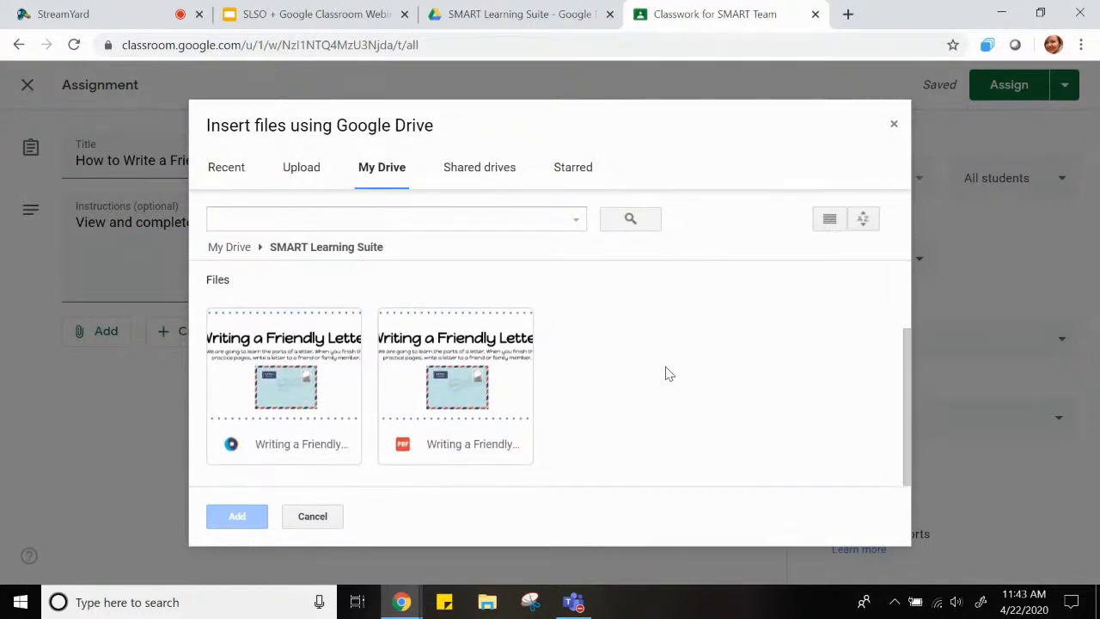
pyautogui.click(241, 464)
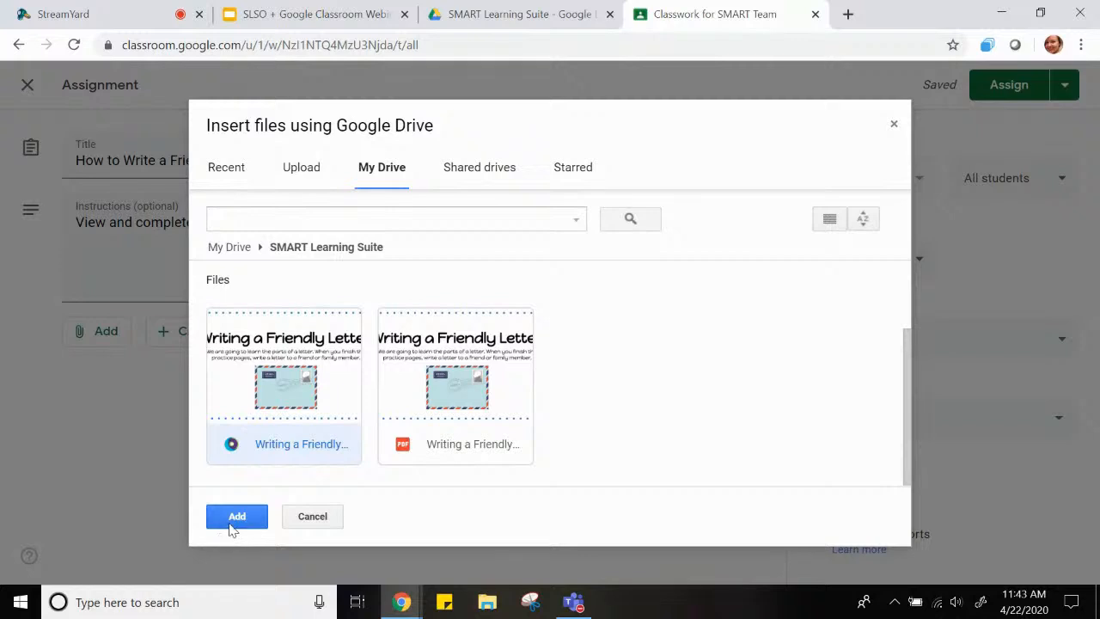
pyautogui.click(233, 520)
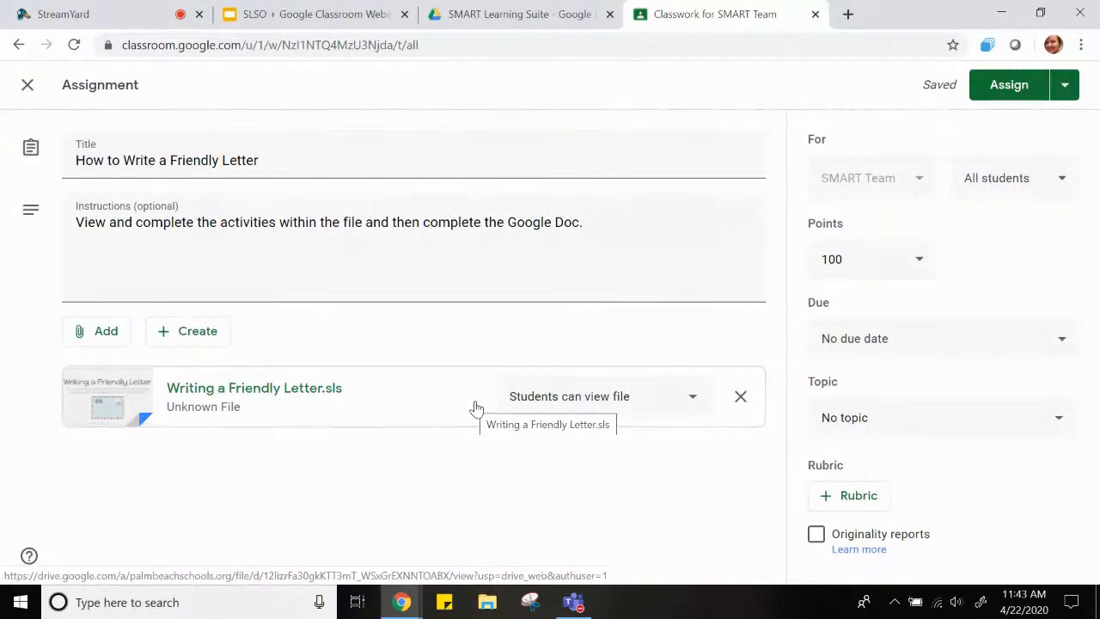
# Create a new Google Doc for the assignment with the centered, bold, underlined heading "My Letter"
pyautogui.click(197, 347)
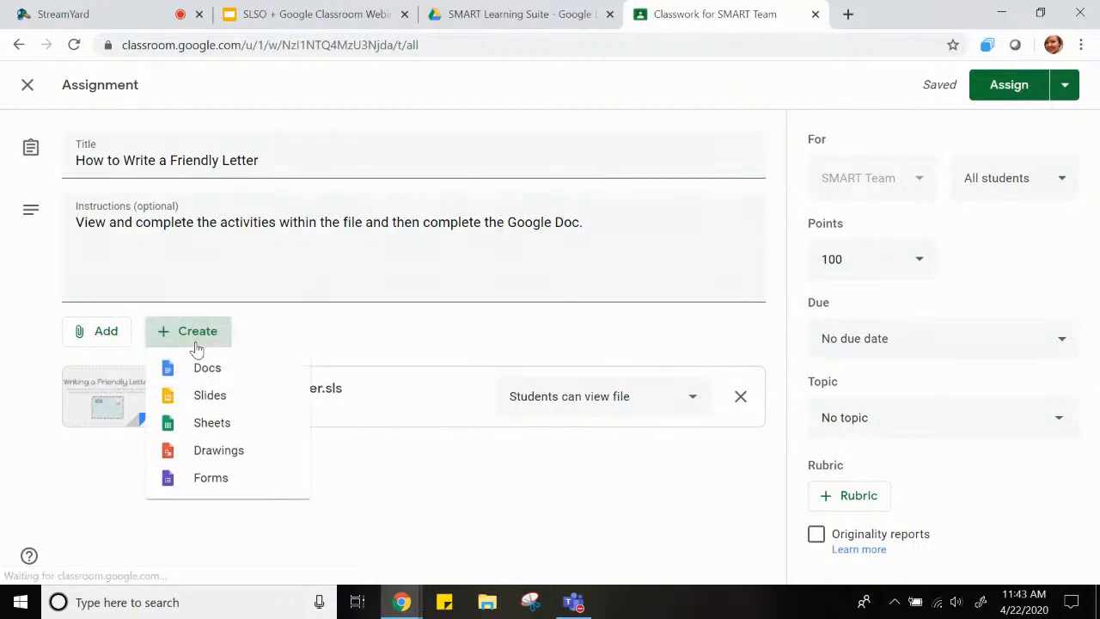
pyautogui.click(190, 371)
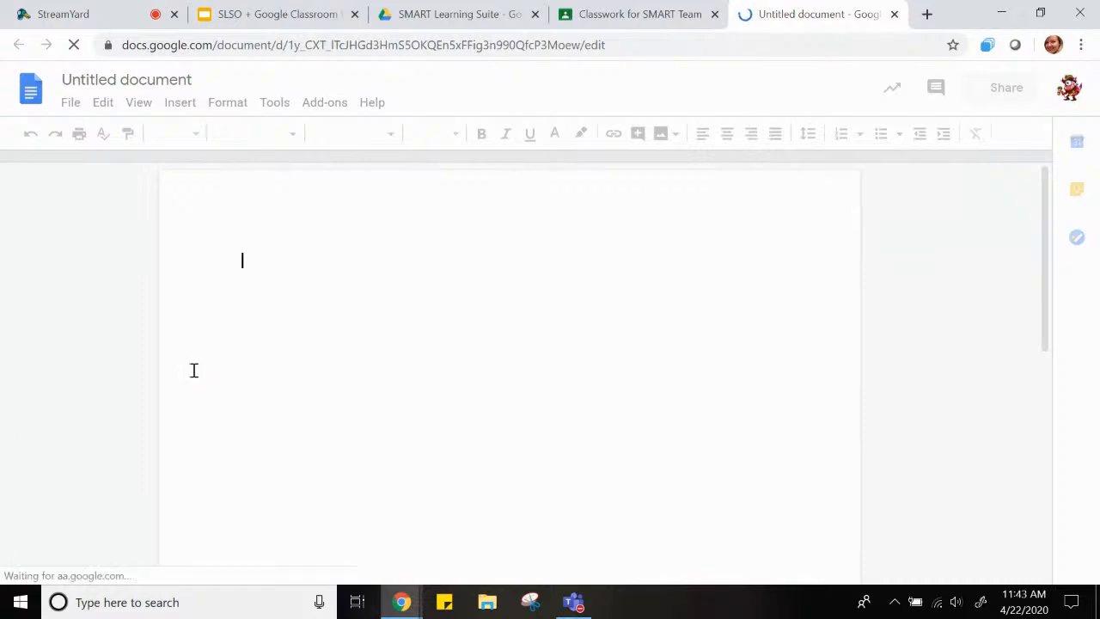
pyautogui.click(726, 135)
pyautogui.write('My Letter')
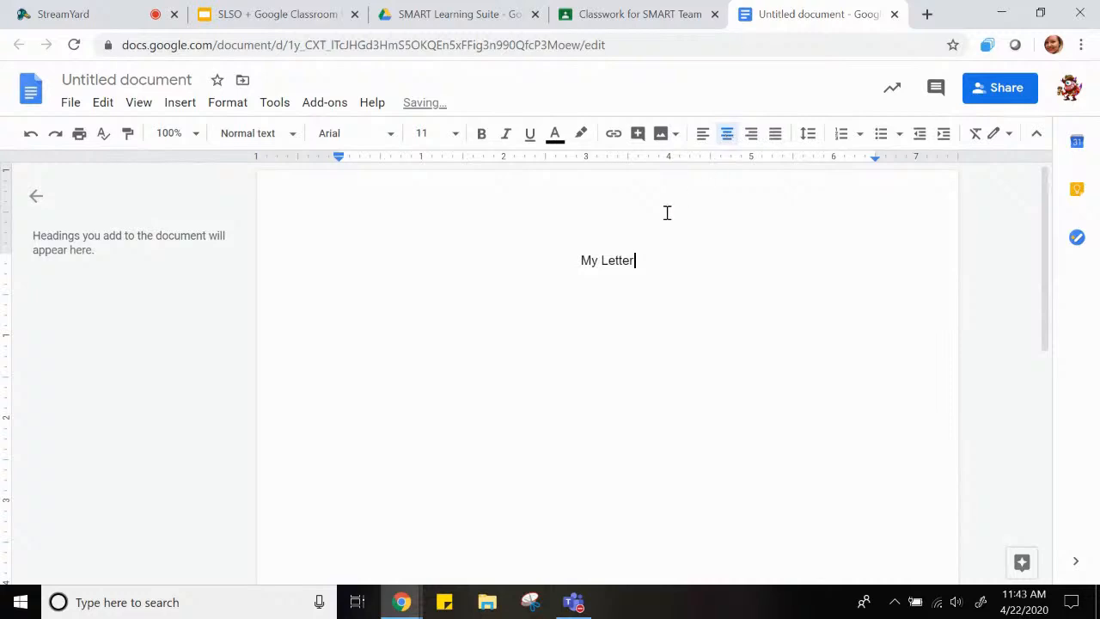
pyautogui.moveTo(636, 261); pyautogui.dragTo(524, 260)
pyautogui.click(528, 135)
pyautogui.click(481, 133)
pyautogui.click(646, 262)
pyautogui.press('Return')
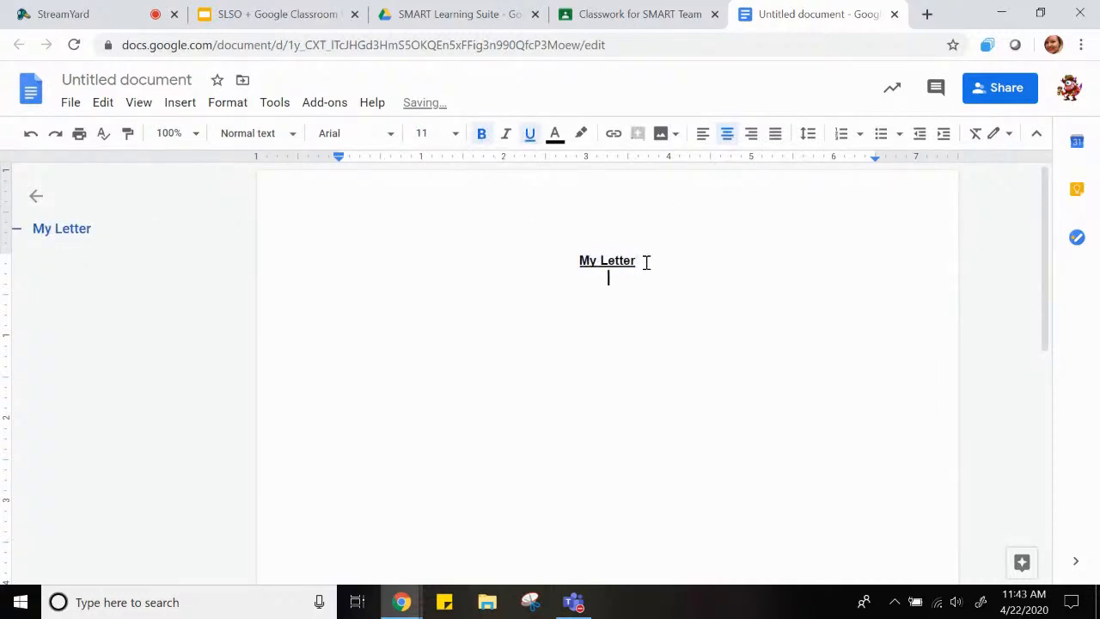
# Add a left-aligned line reading "Directions:" below the heading, without bold or underline
pyautogui.click(703, 133)
pyautogui.click(481, 133)
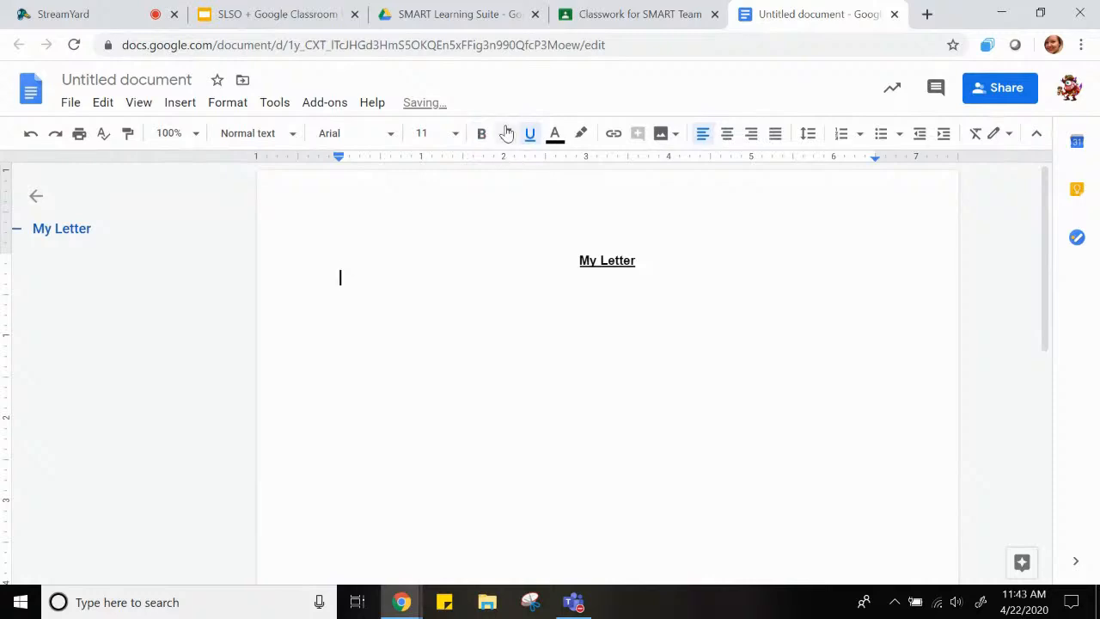
pyautogui.click(530, 133)
pyautogui.write('Directions:')
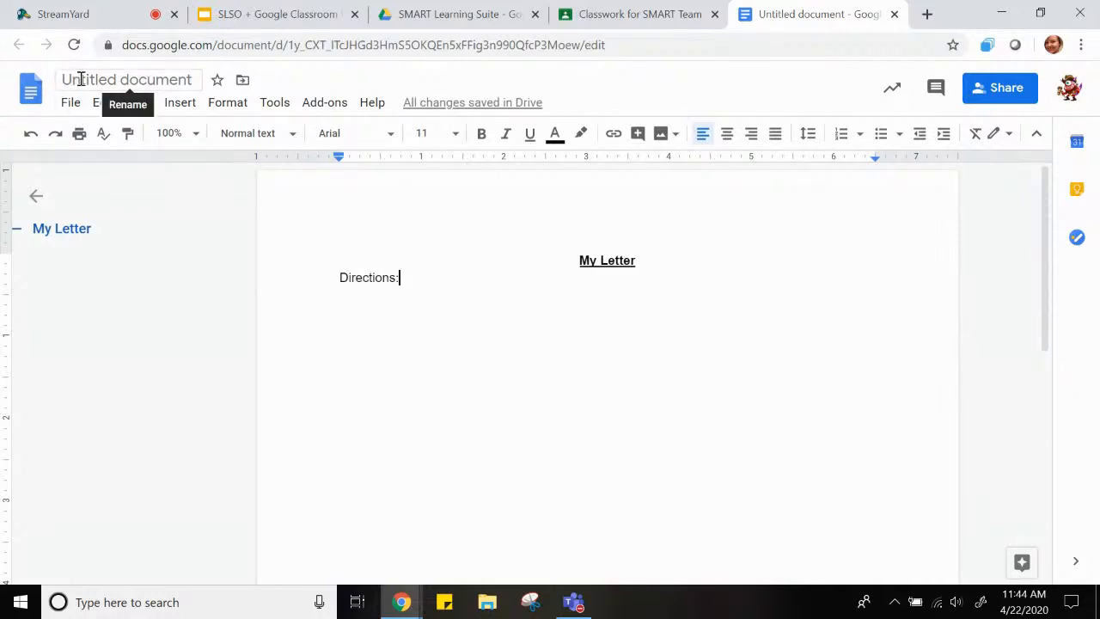
# Name the document "My Letter" and close it to return to the assignment
pyautogui.click(78, 79)
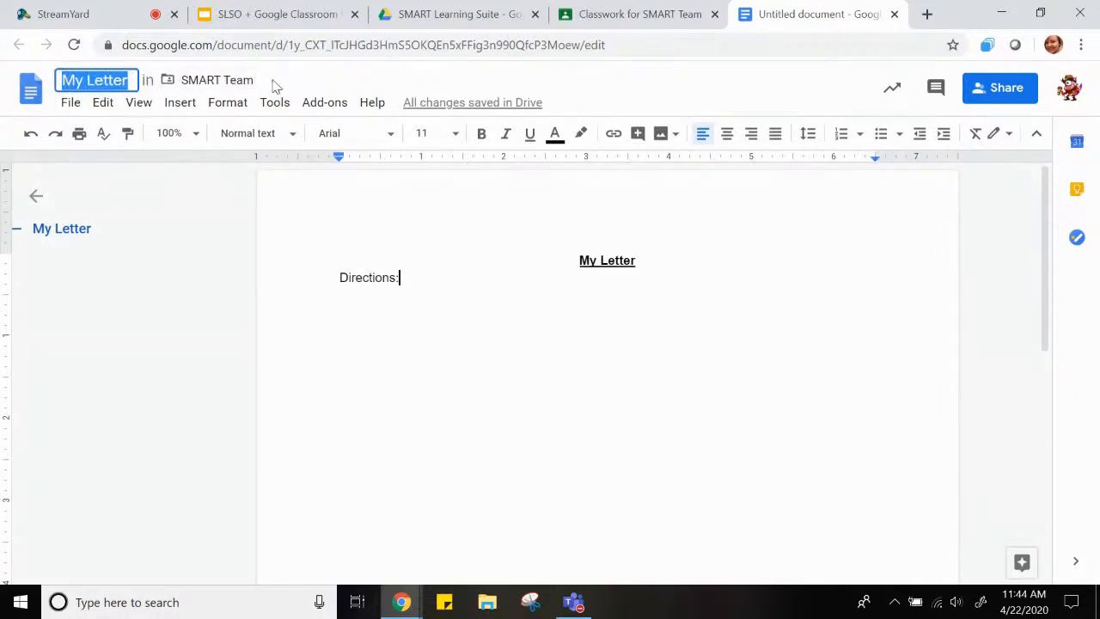
pyautogui.press('Return')
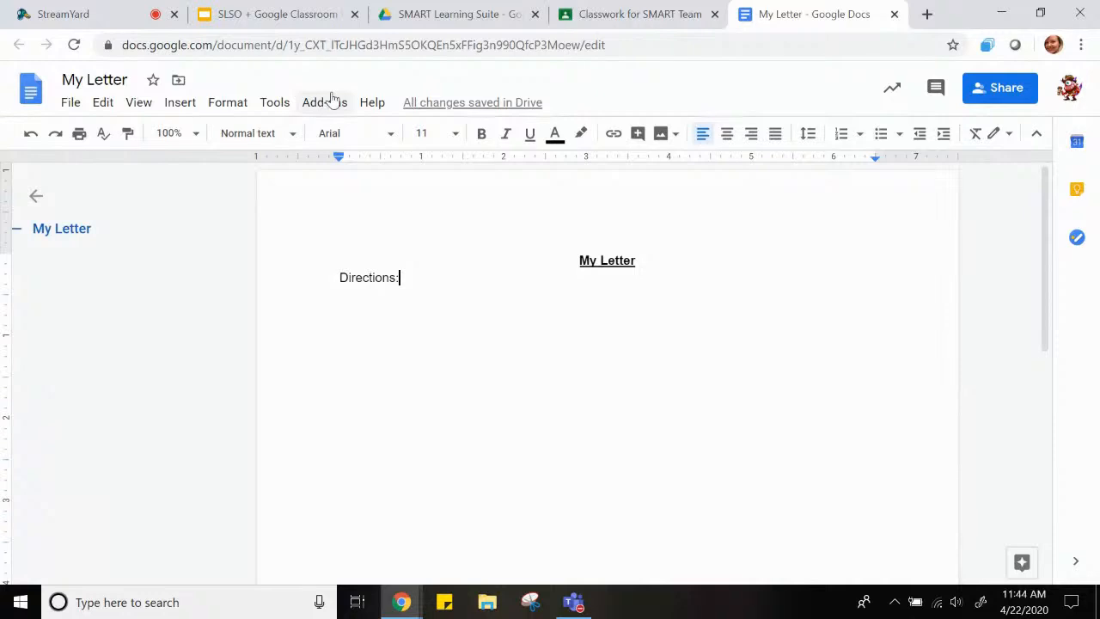
pyautogui.click(894, 16)
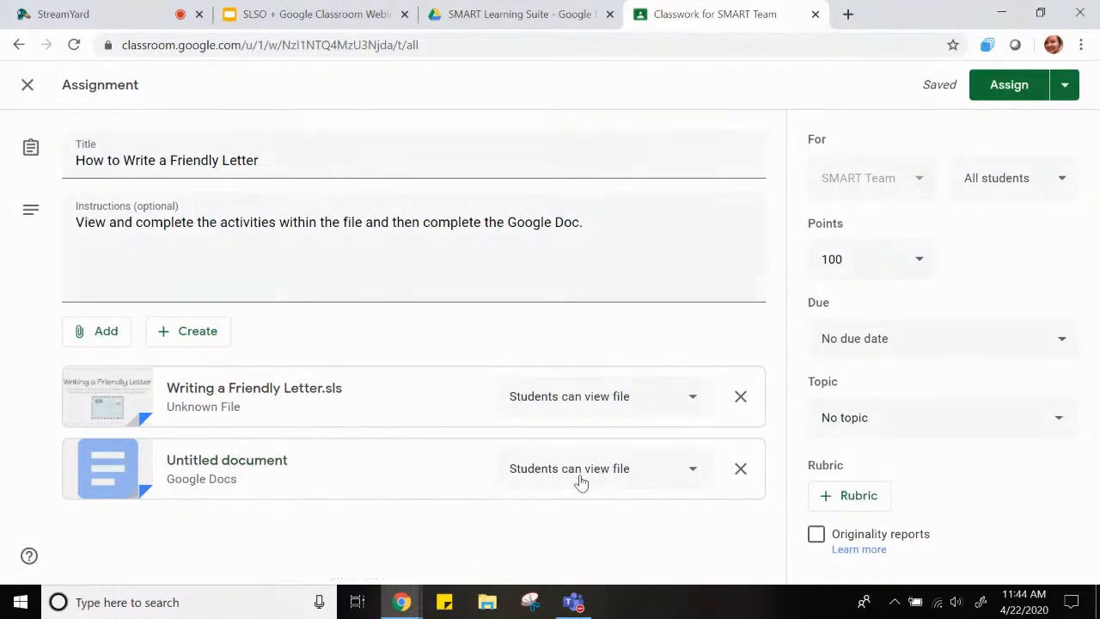
# Set the attached Google Doc to make a copy for each student and mark the assignment as ungraded
pyautogui.click(695, 475)
pyautogui.click(667, 540)
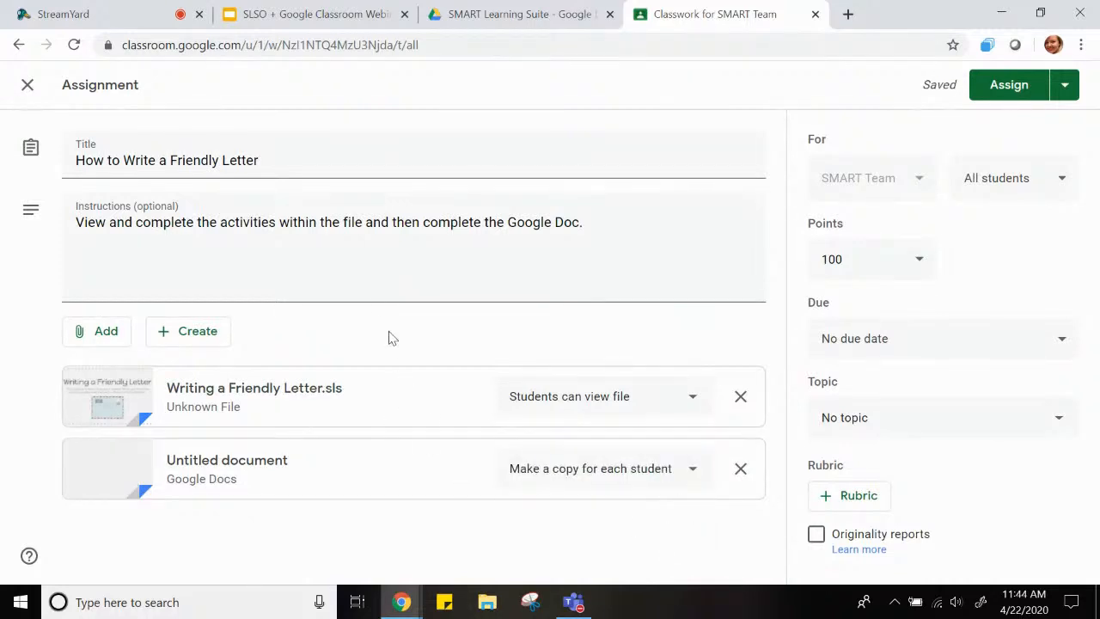
pyautogui.click(914, 266)
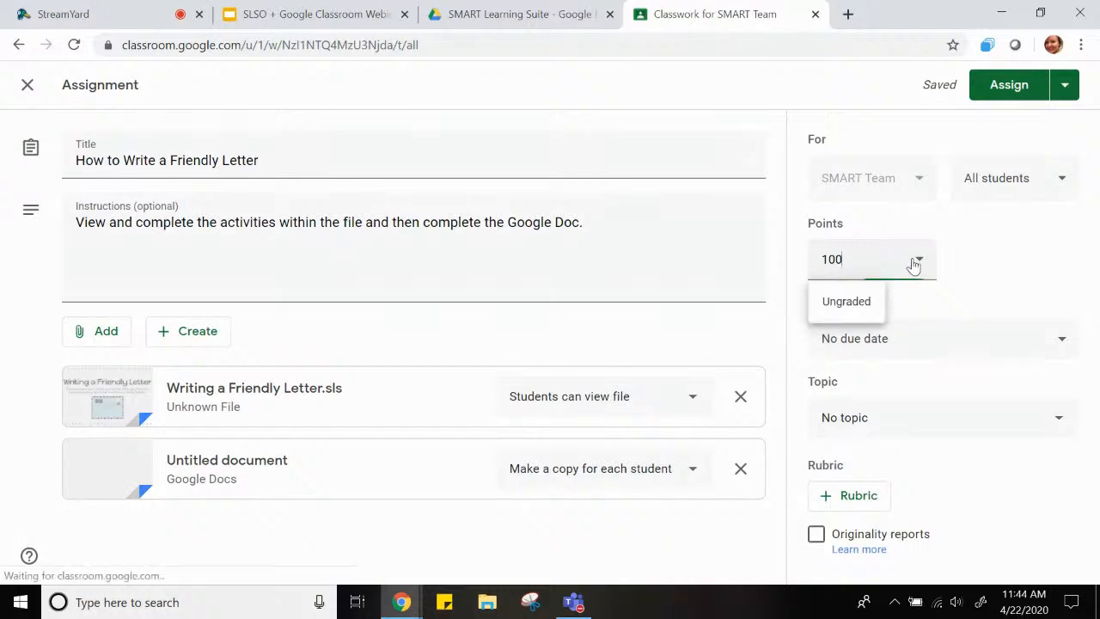
pyautogui.click(849, 310)
# Check the recipient list, keep all students selected, and assign the work to the SMART Team class
pyautogui.click(992, 178)
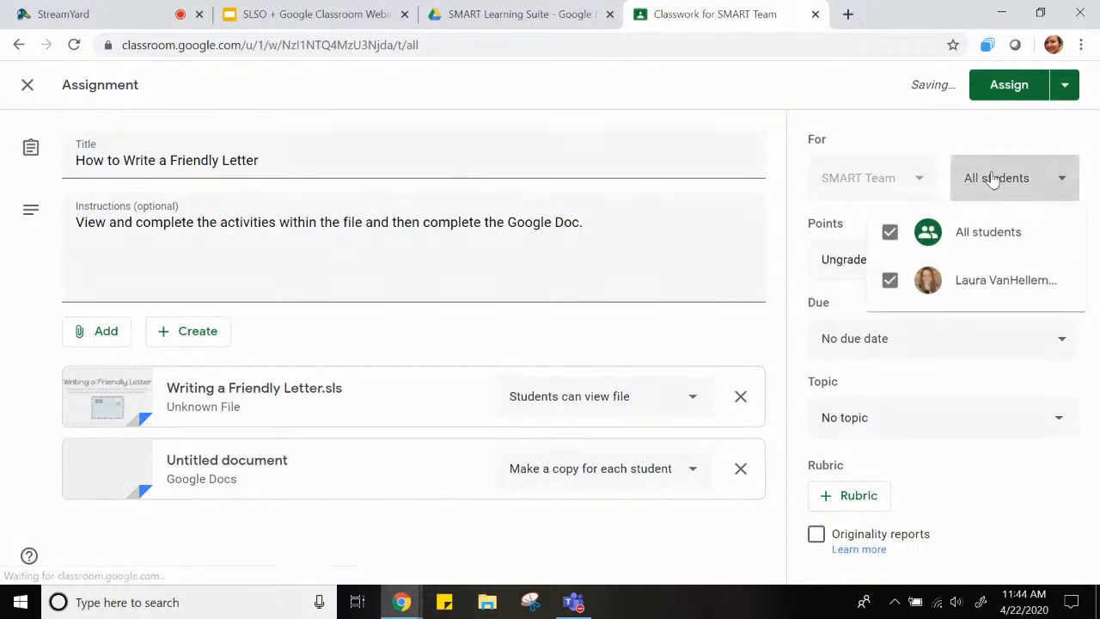
pyautogui.click(992, 177)
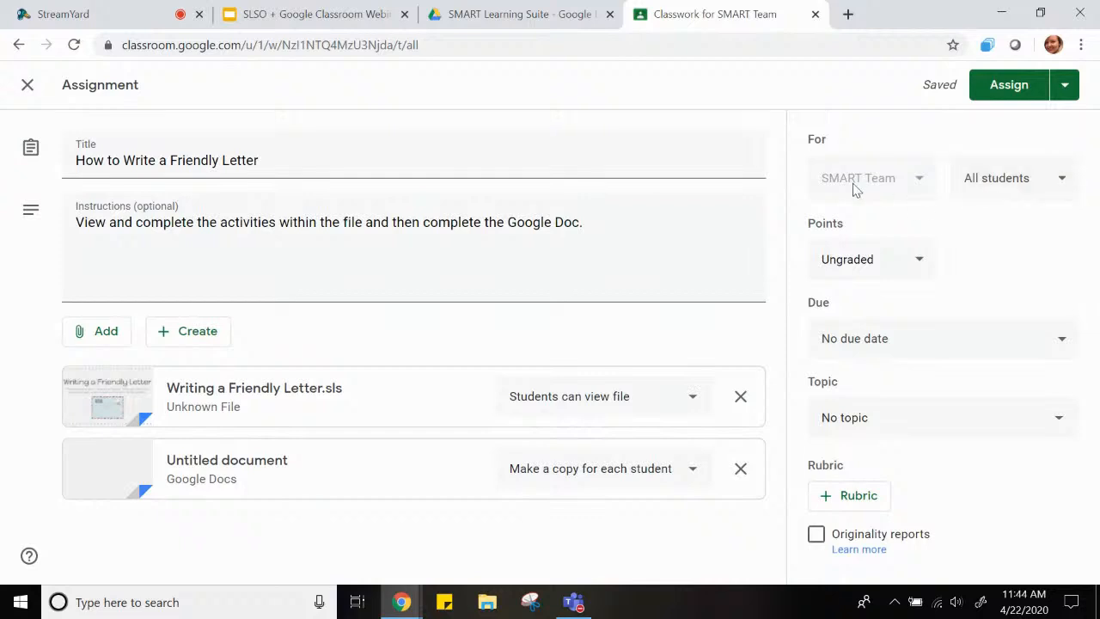
pyautogui.click(1009, 86)
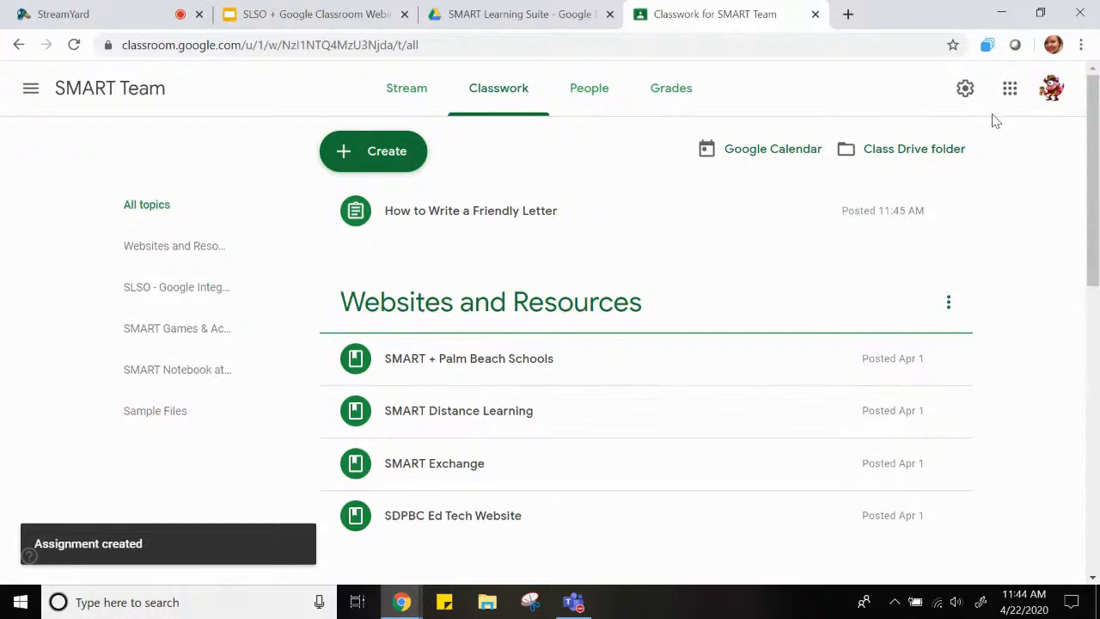
# Switch to the student's Incognito Chrome window, open the "How to Write a Friendly Letter" assignment, refresh it, and dismiss the turn-in tip
pyautogui.moveTo(397, 609)
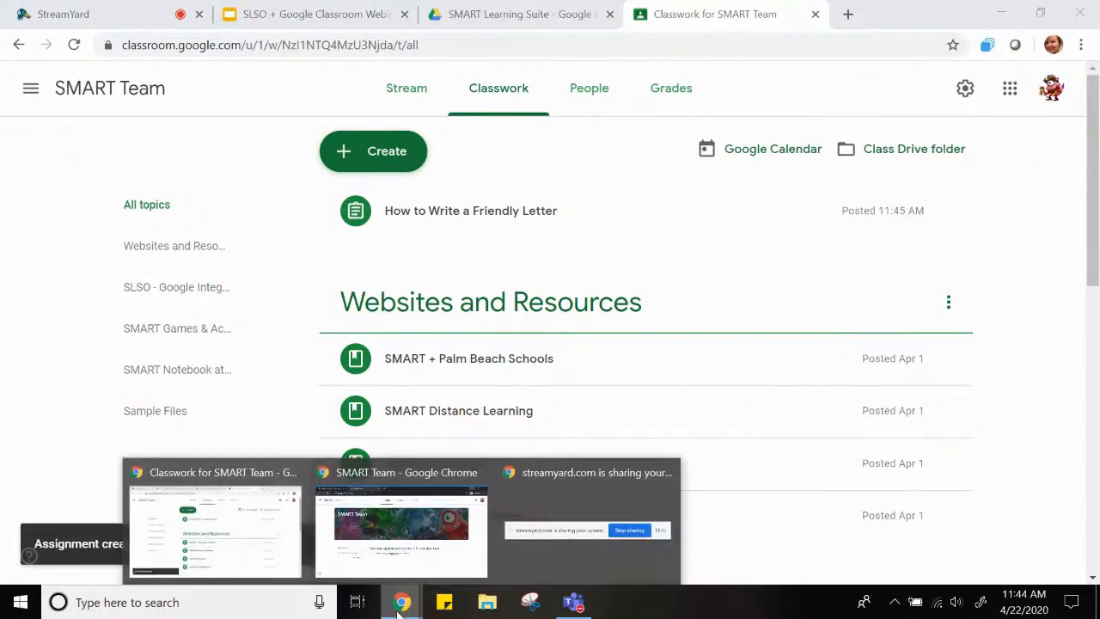
pyautogui.click(405, 570)
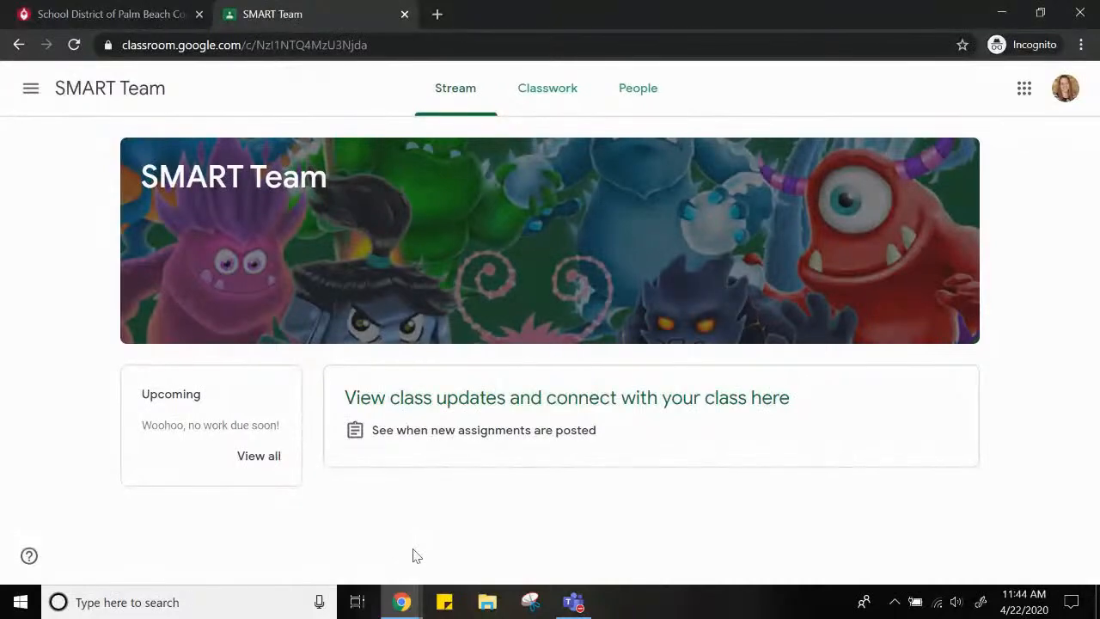
pyautogui.click(538, 99)
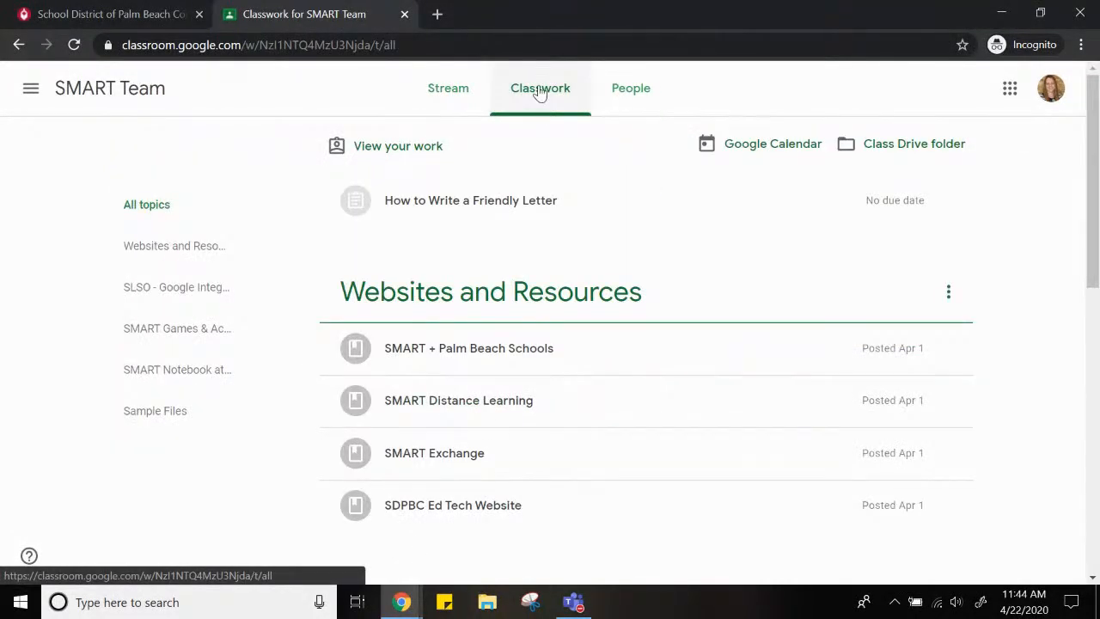
pyautogui.click(481, 205)
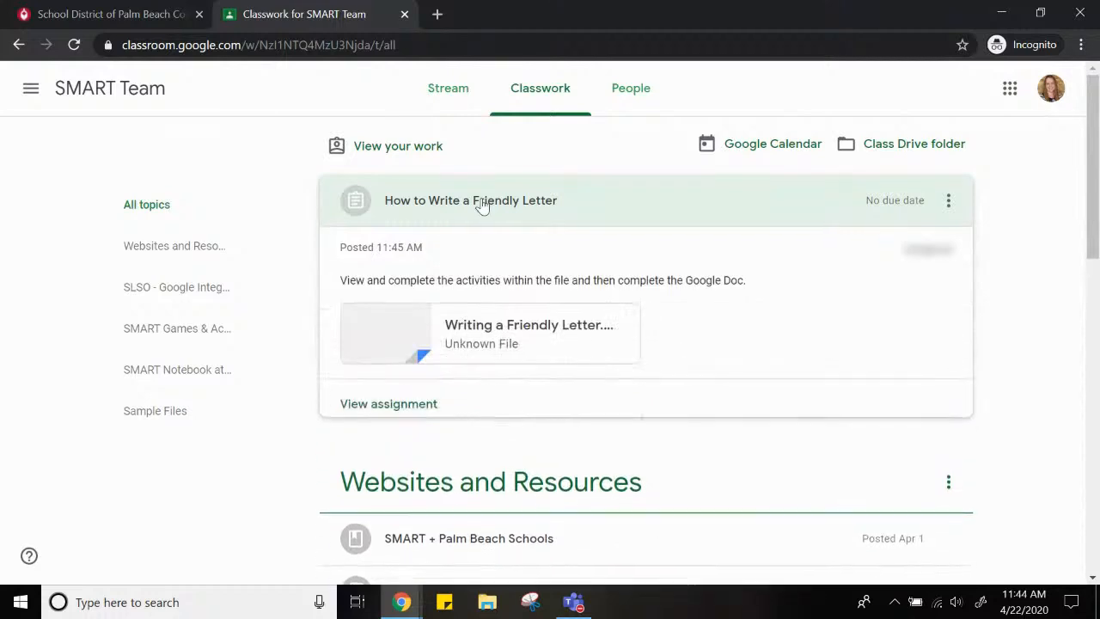
pyautogui.click(418, 405)
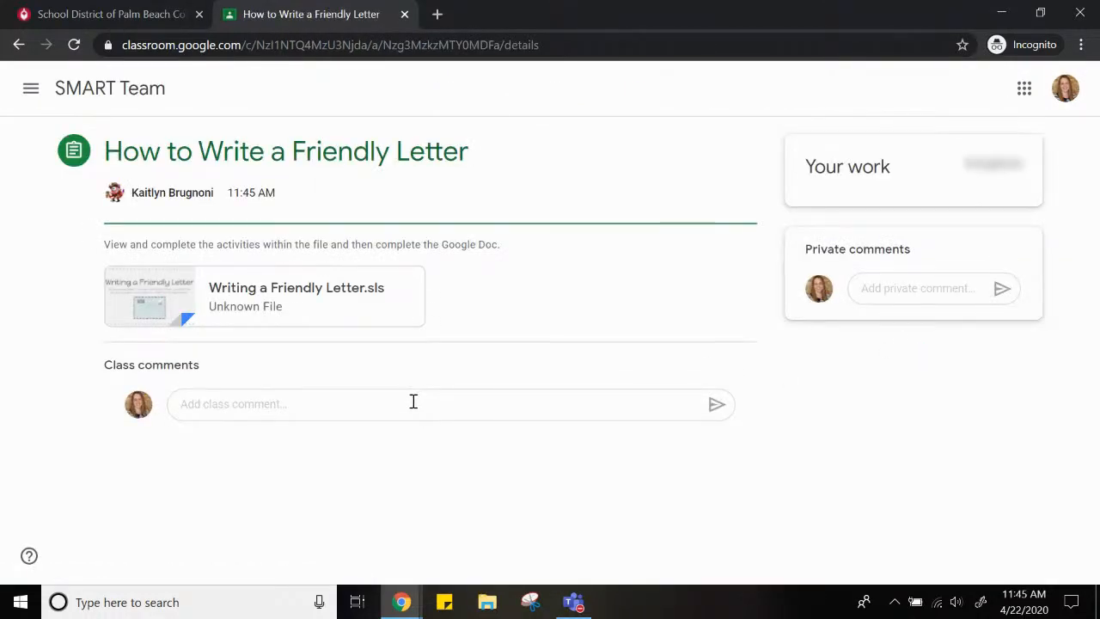
pyautogui.click(71, 47)
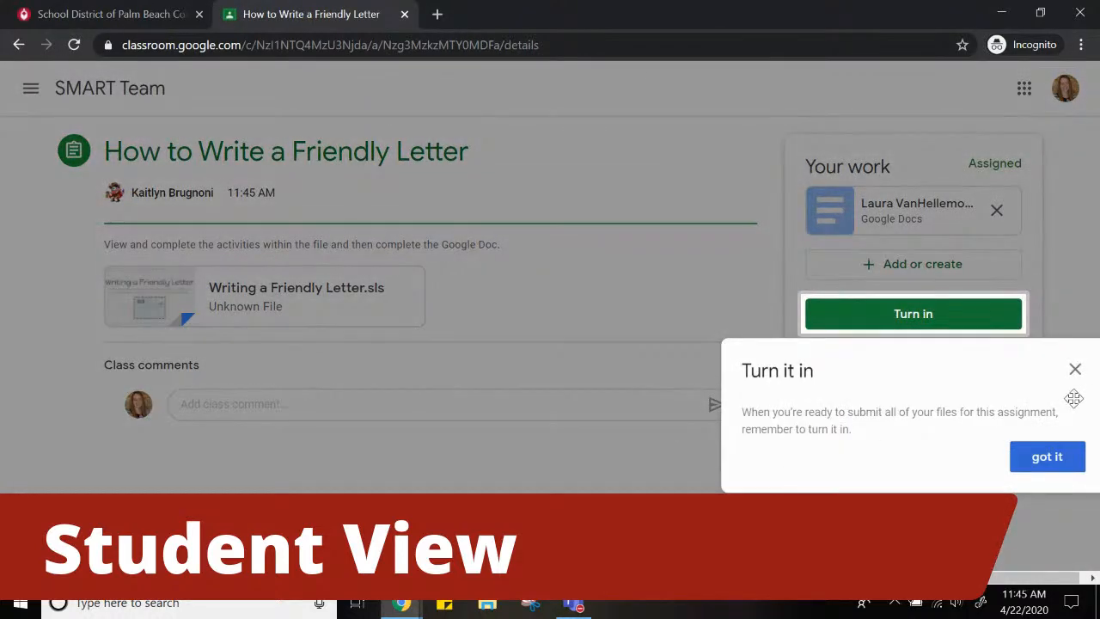
pyautogui.click(1045, 458)
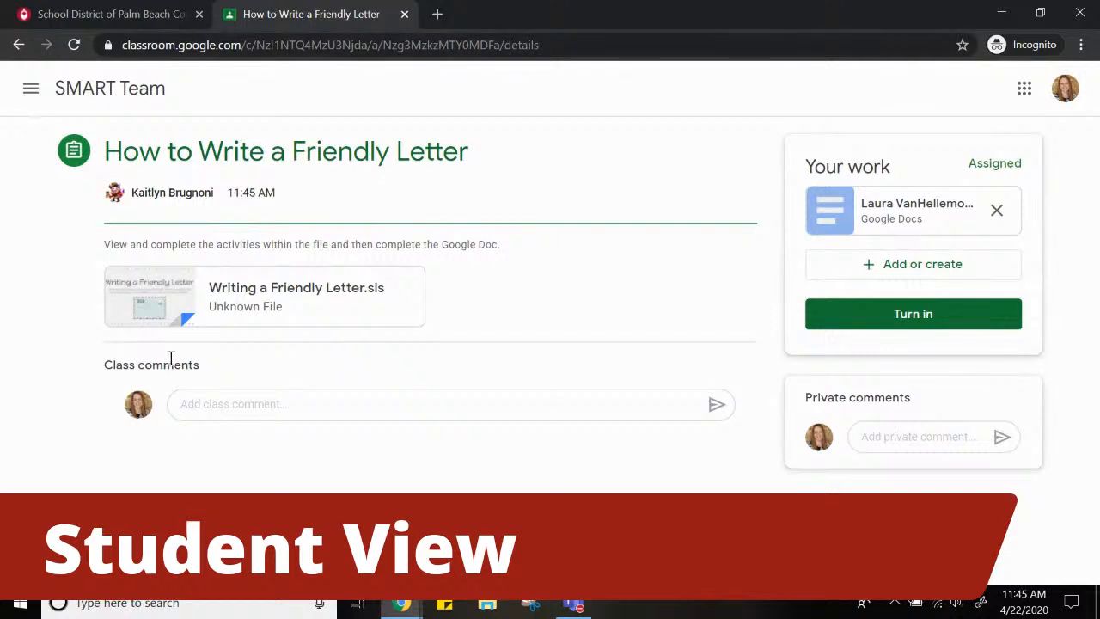
# Open the attached "Writing a Friendly Letter.sls" file in SMART Learning Suite and sign in as a student with the Google account
pyautogui.click(248, 296)
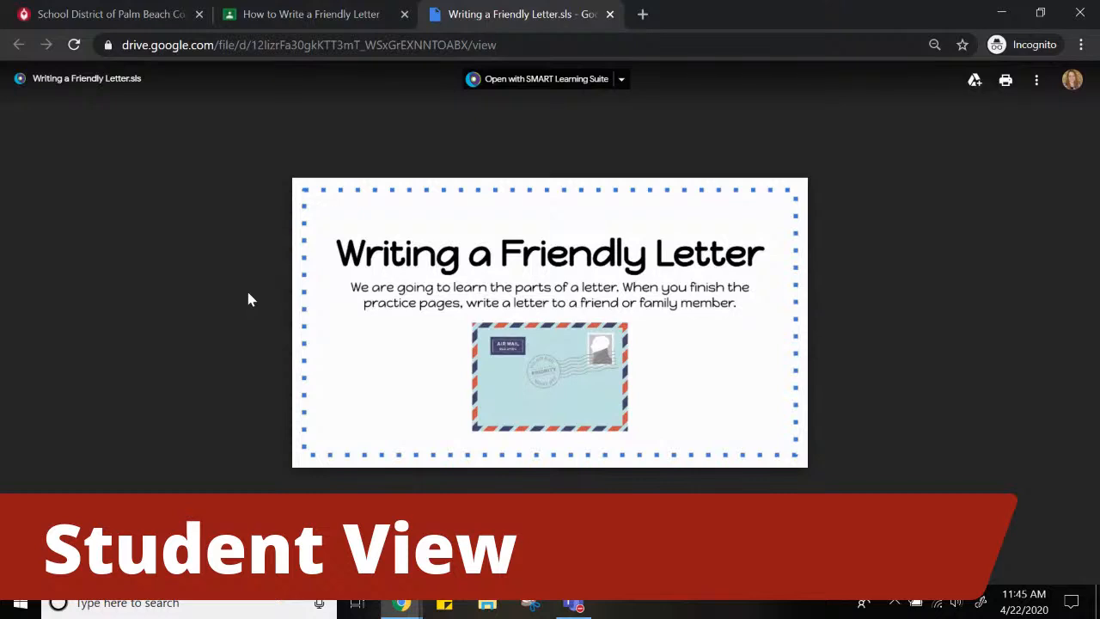
pyautogui.click(552, 83)
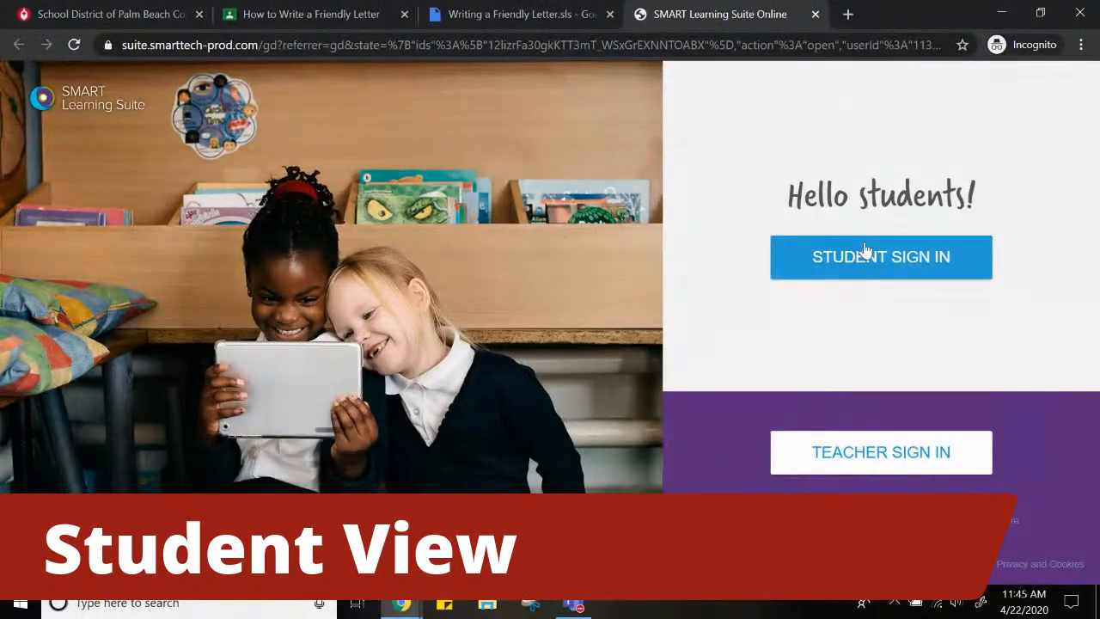
pyautogui.click(857, 263)
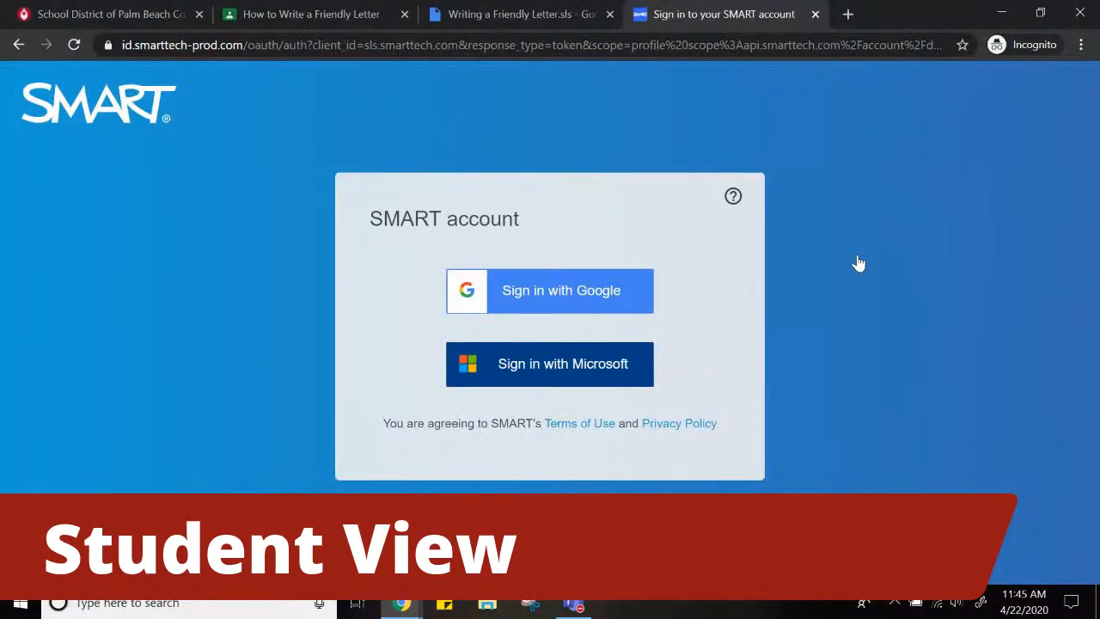
pyautogui.click(579, 287)
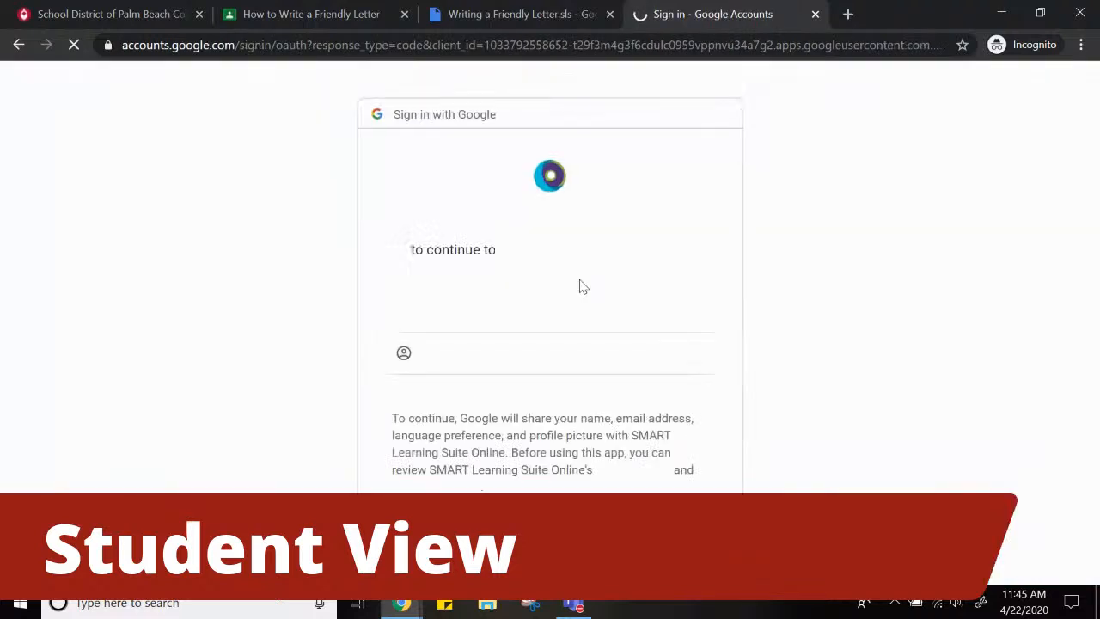
pyautogui.click(560, 315)
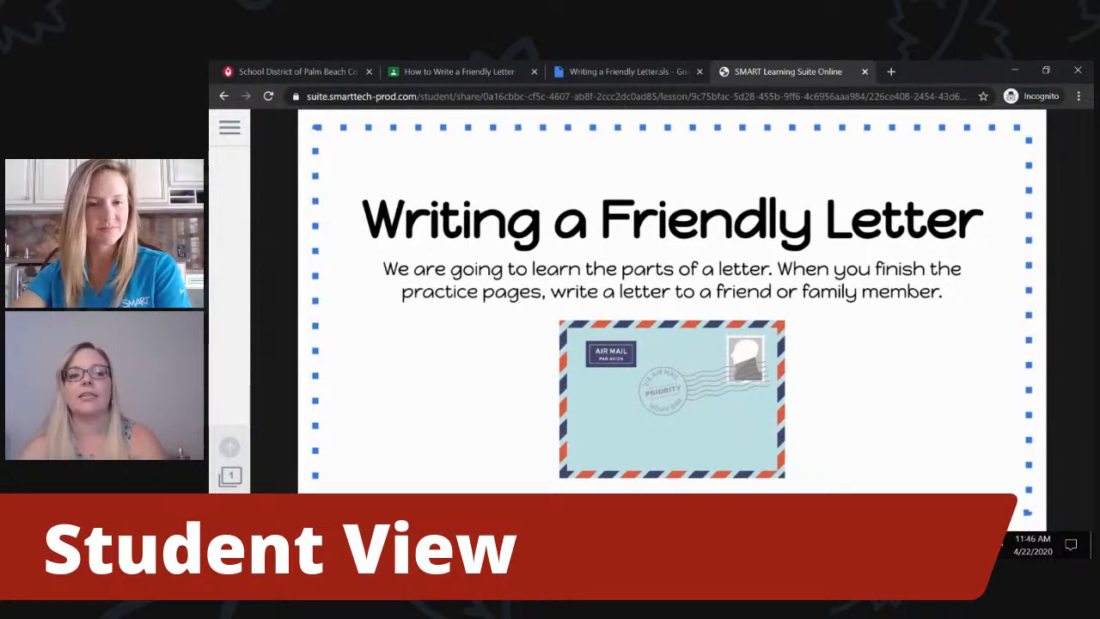
# Advance to page 2 of the lesson and play the "Friendly letter / Informal letter song" video
pyautogui.click(228, 509)
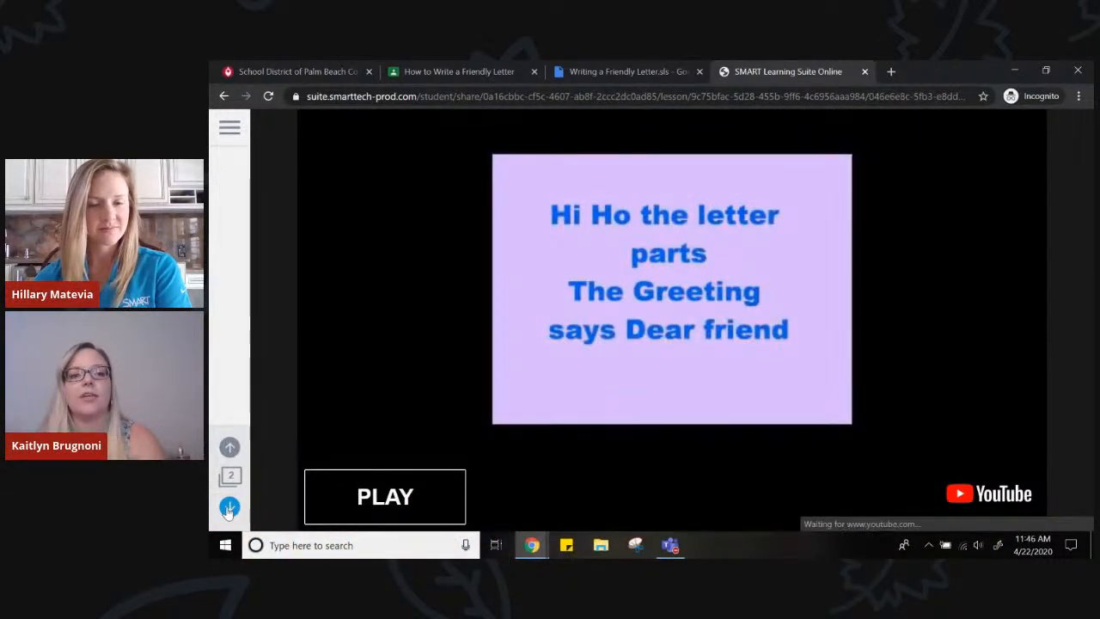
pyautogui.click(351, 499)
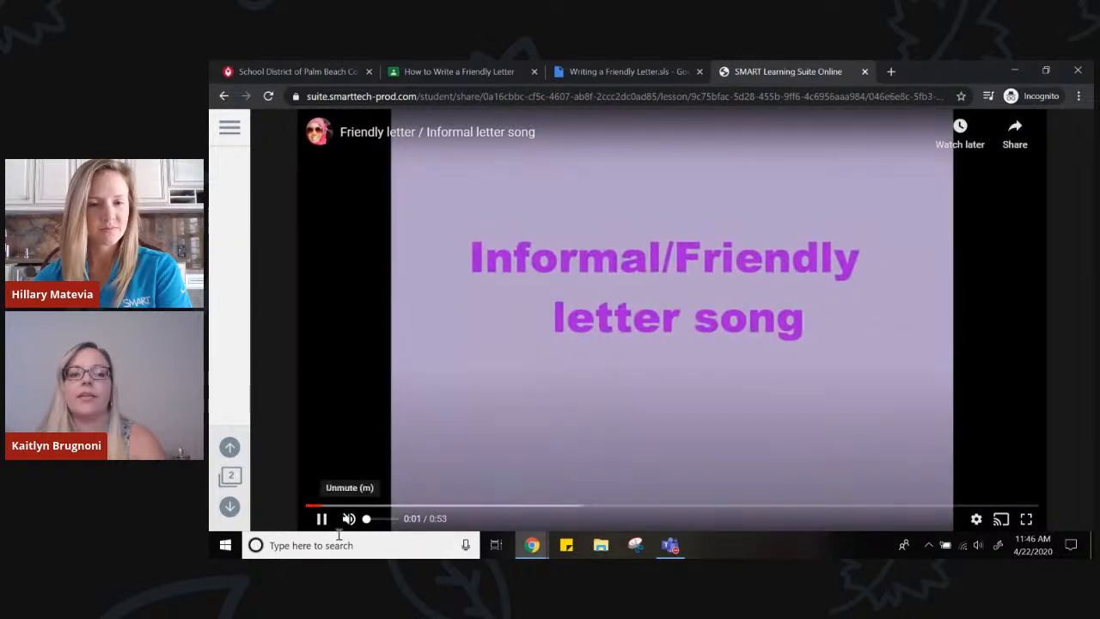
pyautogui.click(416, 506)
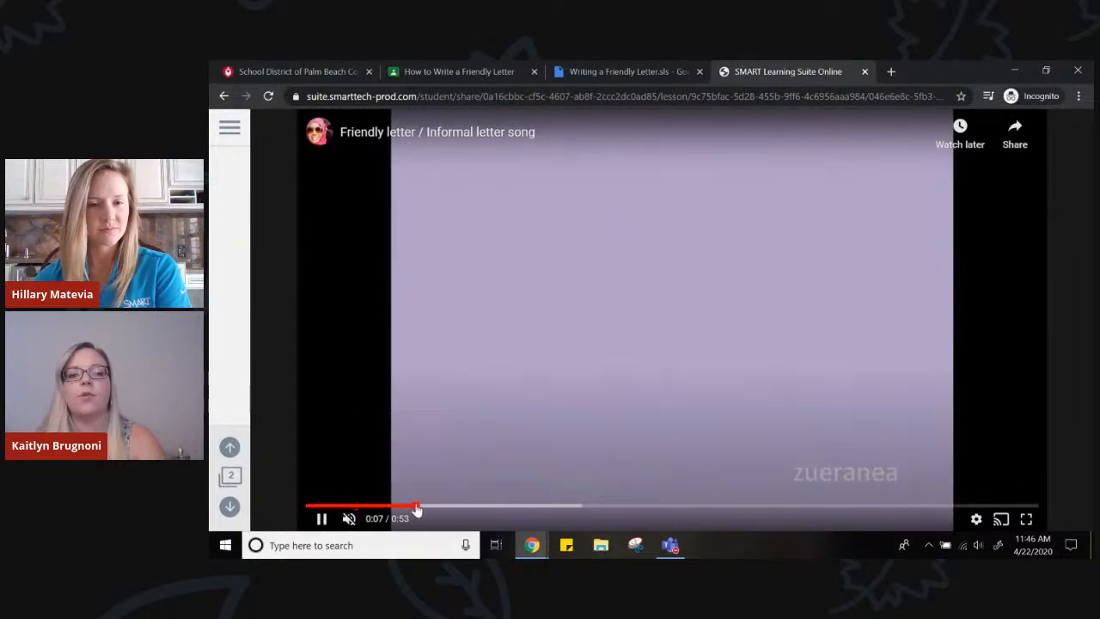
# Start the "Writing a Letter Rank Order" activity on page 3 and rank the parts Date, Greeting, Body, Closing, Signature from first to last
pyautogui.click(229, 507)
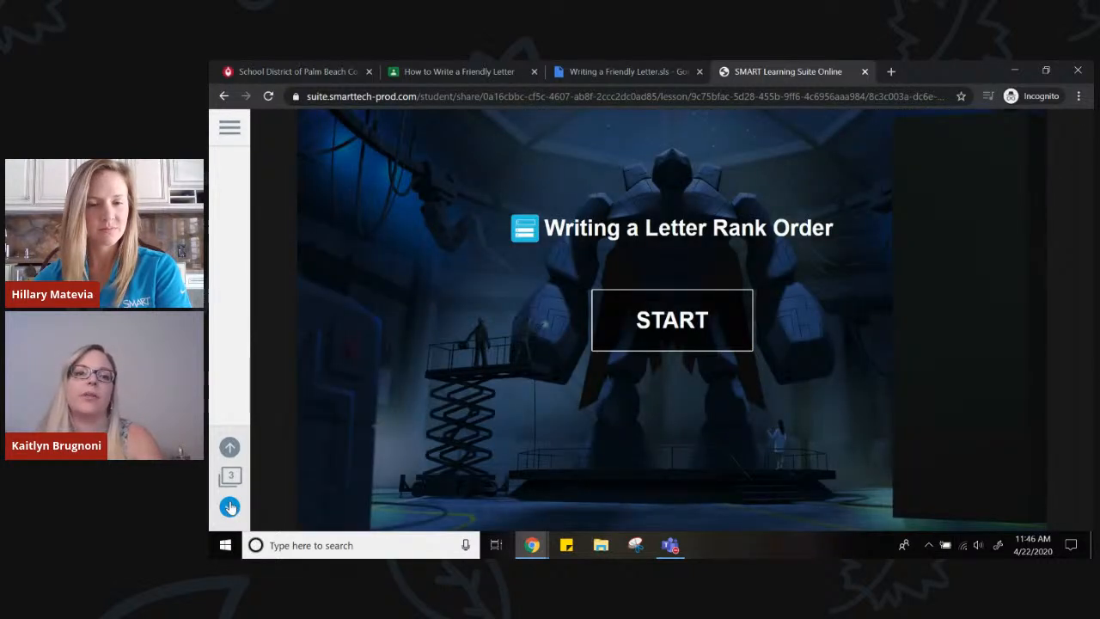
pyautogui.click(676, 344)
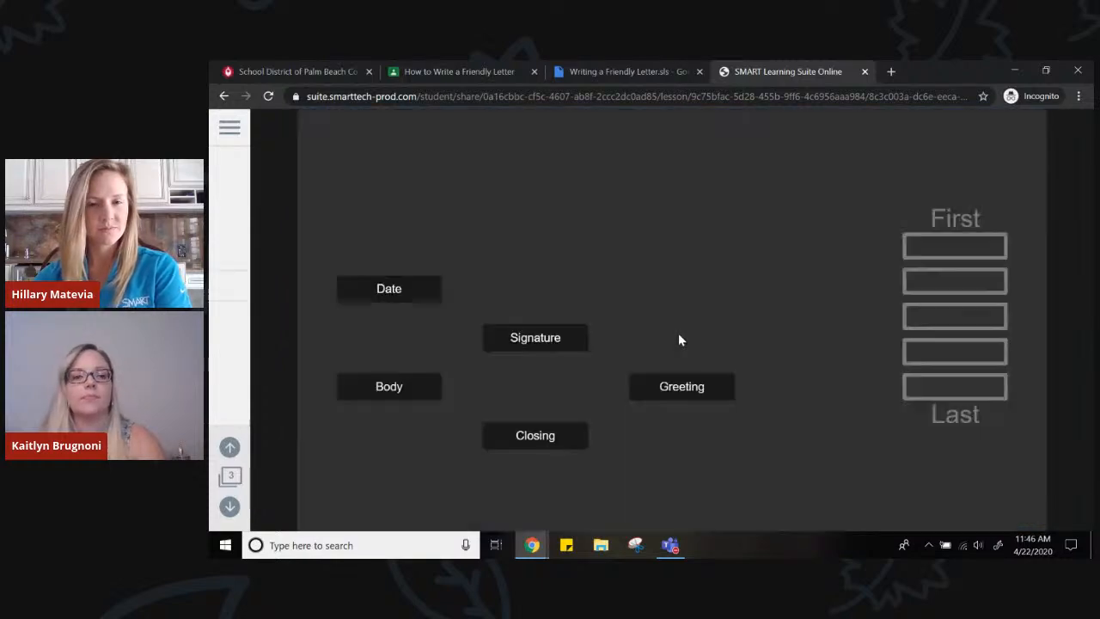
pyautogui.moveTo(430, 289); pyautogui.dragTo(975, 245)
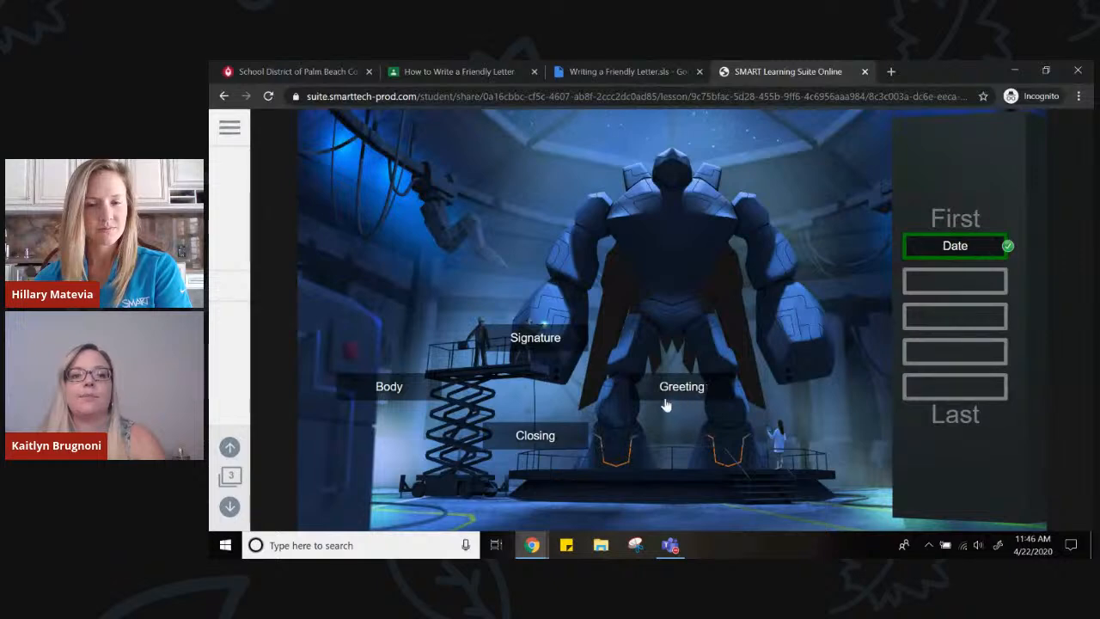
pyautogui.moveTo(518, 347)
pyautogui.mouseDown()
pyautogui.moveTo(888, 284)
pyautogui.moveTo(948, 285)
pyautogui.mouseUp()
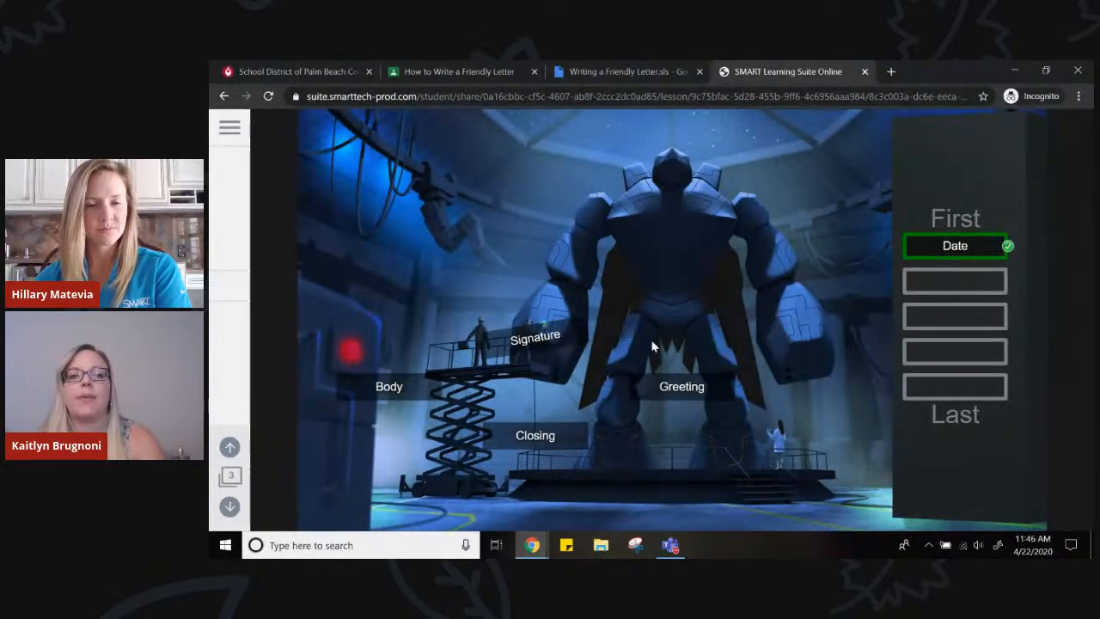
pyautogui.moveTo(682, 395)
pyautogui.mouseDown()
pyautogui.moveTo(987, 268)
pyautogui.moveTo(964, 289)
pyautogui.mouseUp()
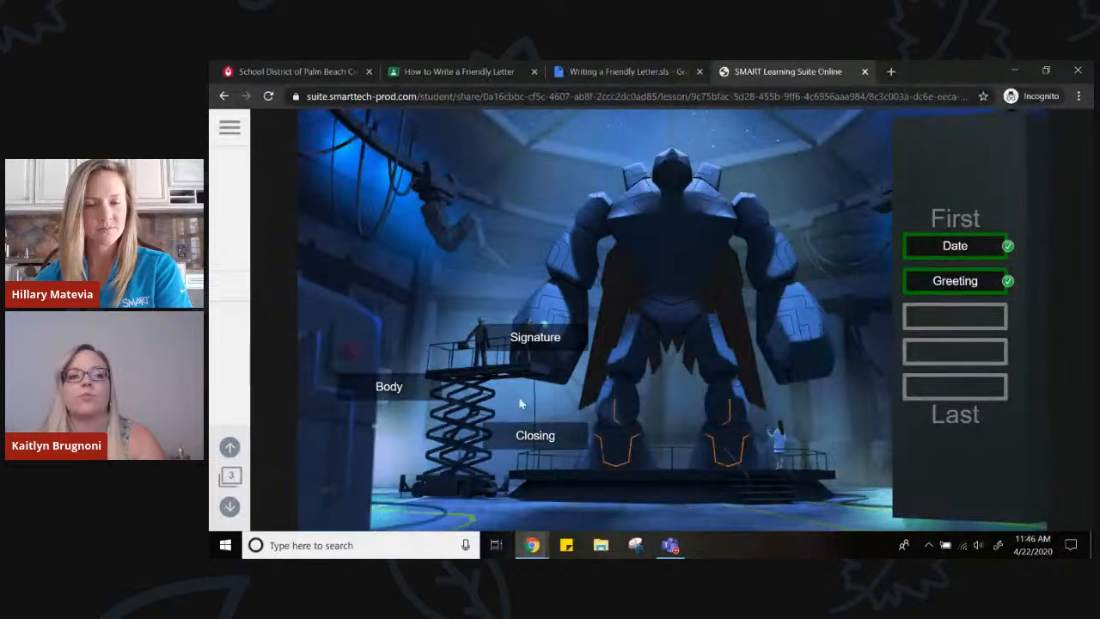
pyautogui.moveTo(438, 393); pyautogui.dragTo(945, 318)
pyautogui.moveTo(521, 438); pyautogui.dragTo(945, 352)
pyautogui.moveTo(479, 338)
pyautogui.mouseDown()
pyautogui.moveTo(820, 402)
pyautogui.moveTo(938, 404)
pyautogui.mouseUp()
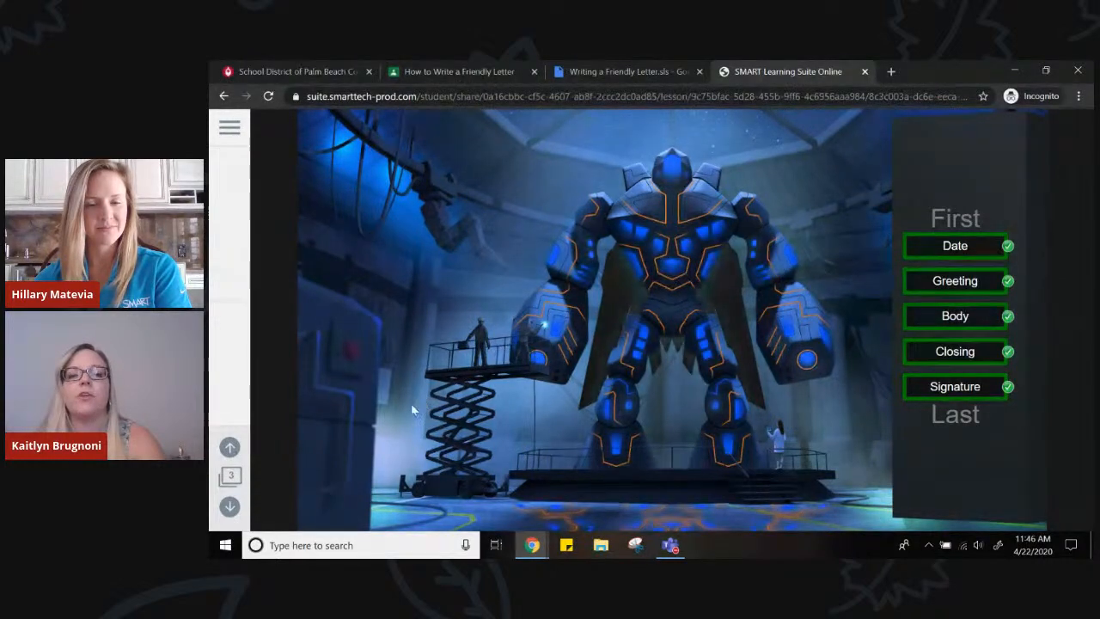
# Start the Handout on page 4 and handwrite "March 31, 2020" on blank 1 with a medium-thickness purple pen
pyautogui.click(229, 507)
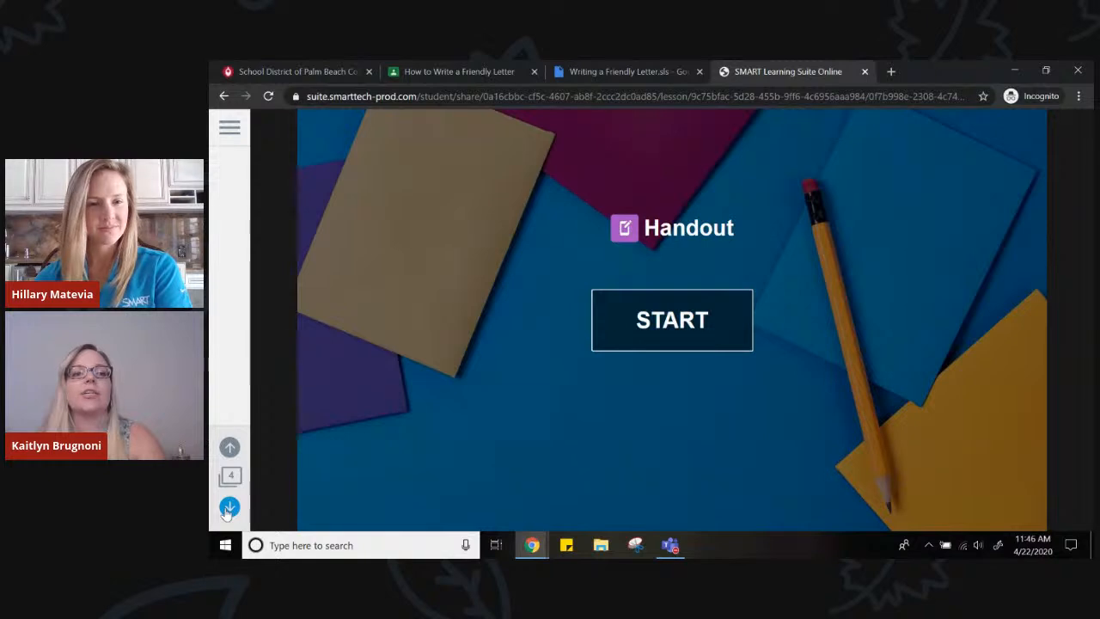
pyautogui.click(644, 346)
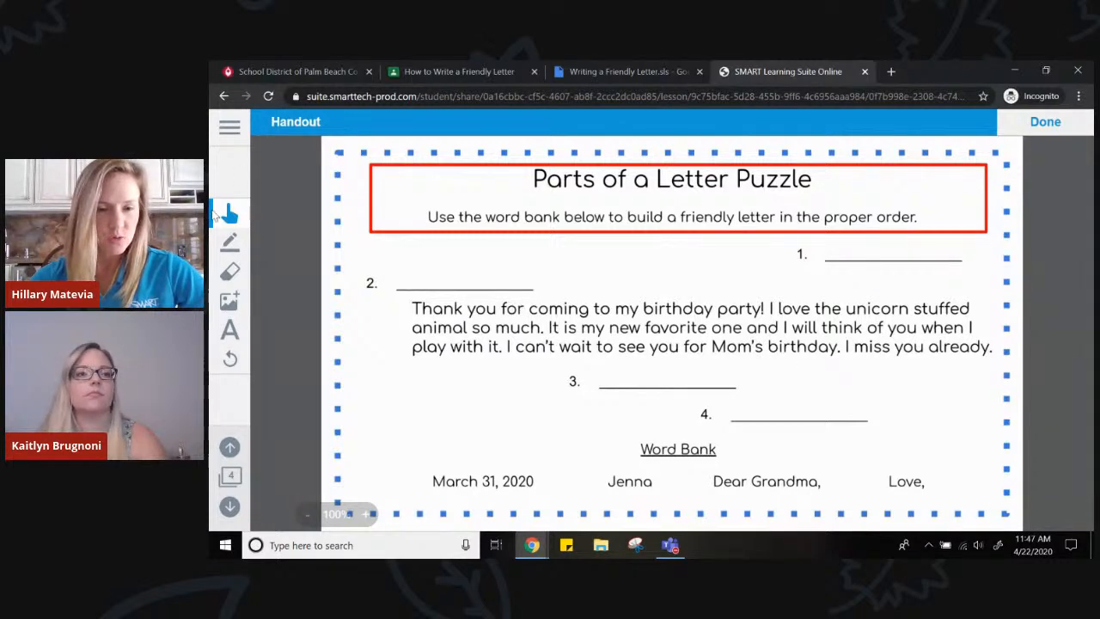
pyautogui.click(232, 246)
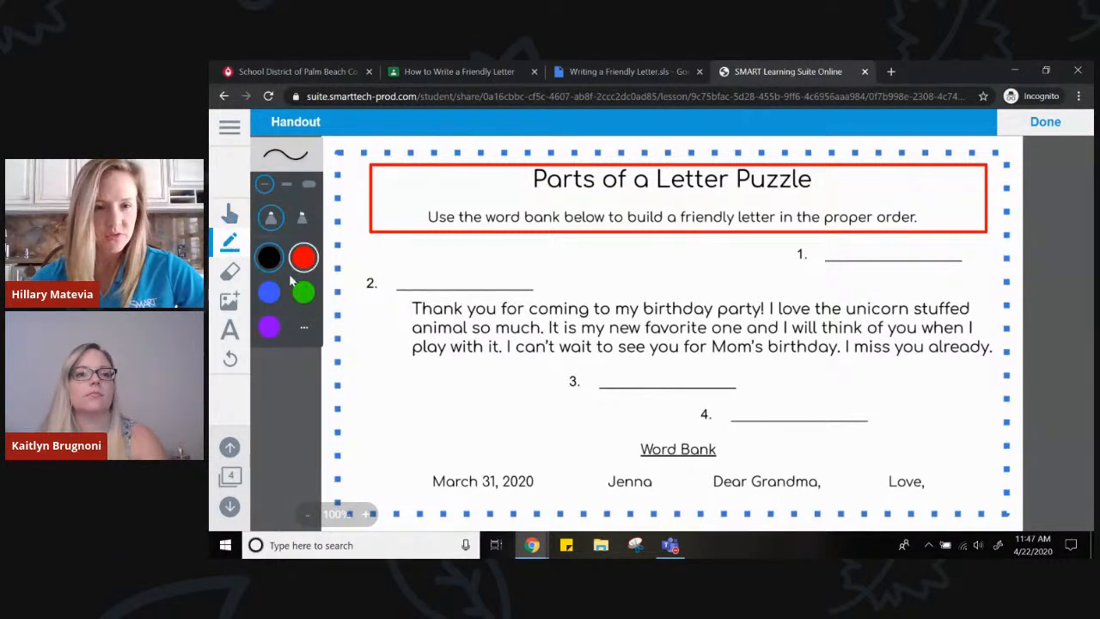
pyautogui.click(270, 328)
pyautogui.click(286, 184)
pyautogui.moveTo(827, 245)
pyautogui.mouseDown()
pyautogui.moveTo(825, 259)
pyautogui.moveTo(839, 237)
pyautogui.moveTo(853, 264)
pyautogui.moveTo(882, 254)
pyautogui.moveTo(885, 270)
pyautogui.moveTo(892, 247)
pyautogui.moveTo(885, 259)
pyautogui.moveTo(918, 262)
pyautogui.moveTo(939, 232)
pyautogui.moveTo(950, 250)
pyautogui.moveTo(937, 265)
pyautogui.moveTo(957, 257)
pyautogui.mouseUp()
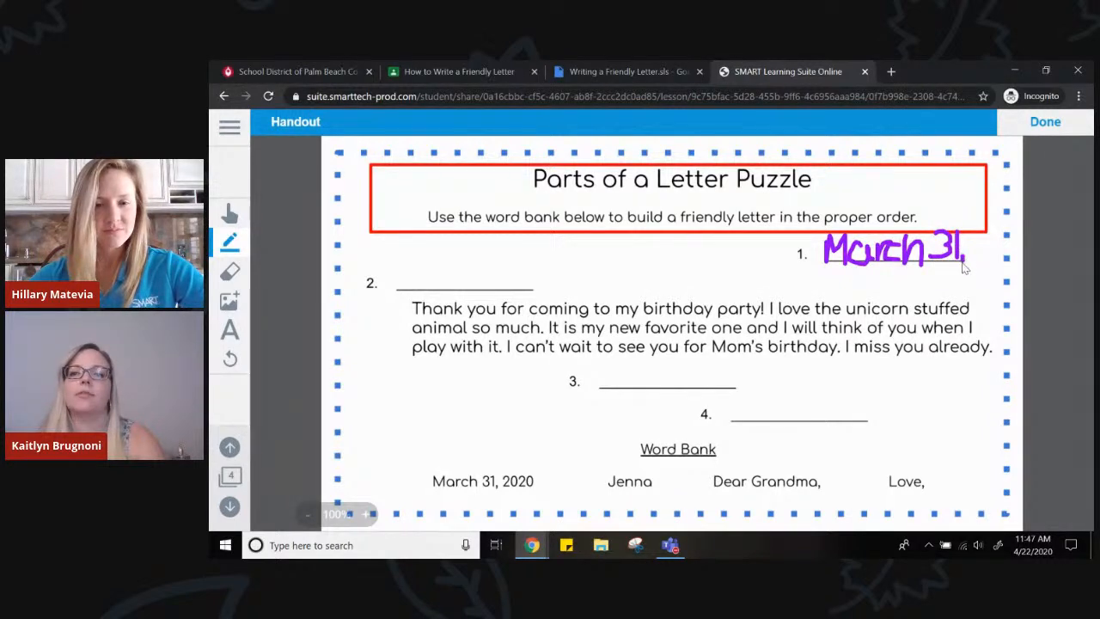
pyautogui.moveTo(975, 246)
pyautogui.mouseDown()
pyautogui.moveTo(971, 260)
pyautogui.moveTo(1002, 241)
pyautogui.moveTo(1003, 264)
pyautogui.moveTo(1018, 250)
pyautogui.mouseUp()
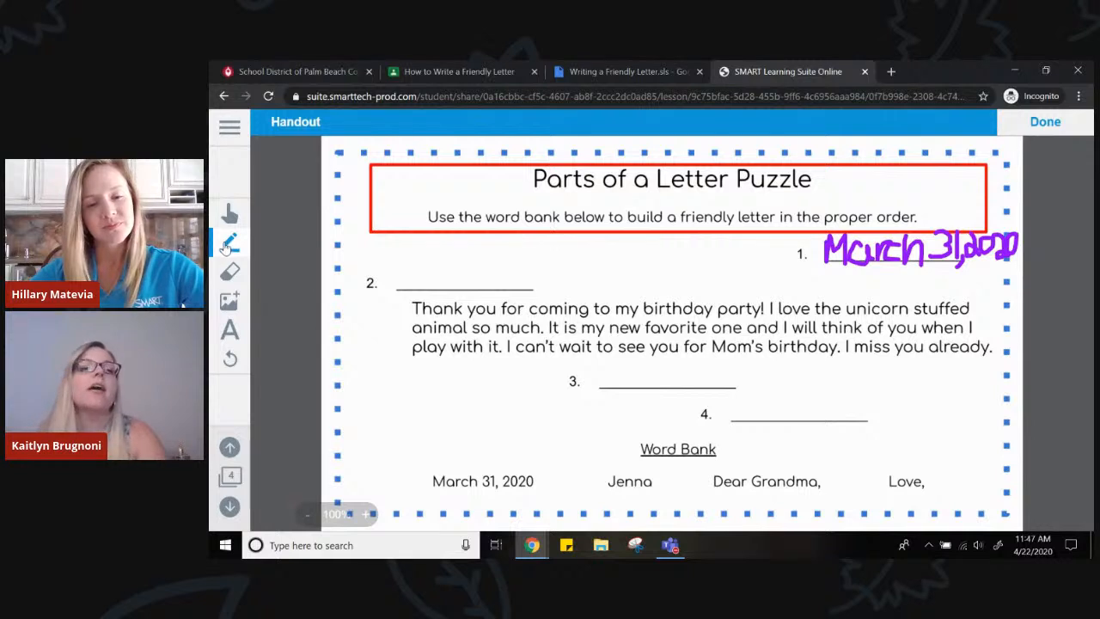
# Add the text "Dear Grandma," in blue at size 24 and position it on the line of blank 2
pyautogui.click(225, 334)
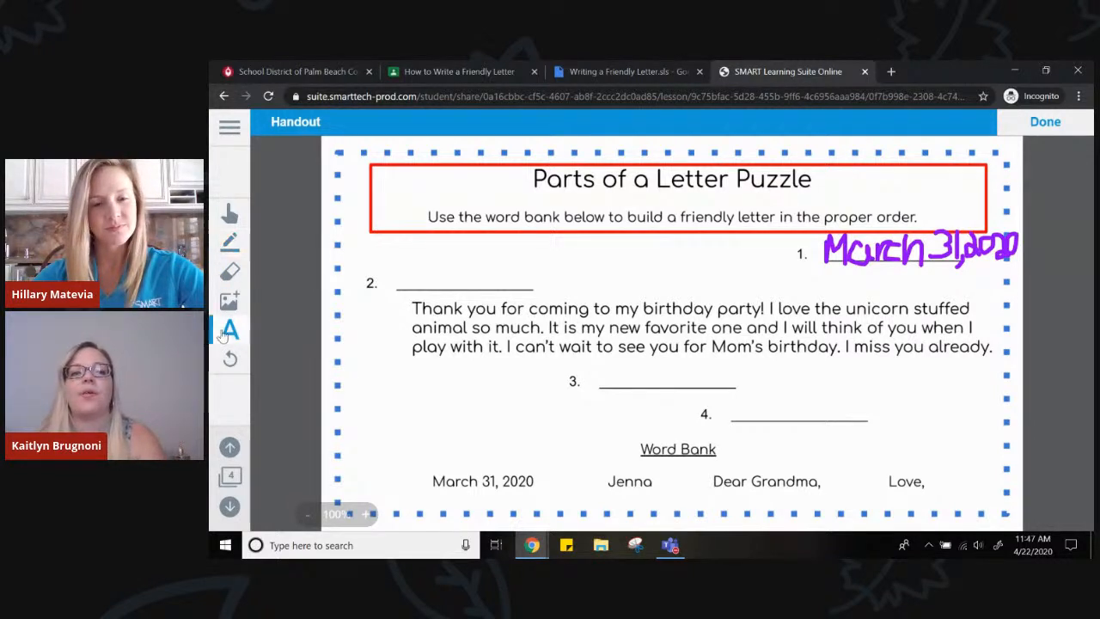
pyautogui.click(402, 287)
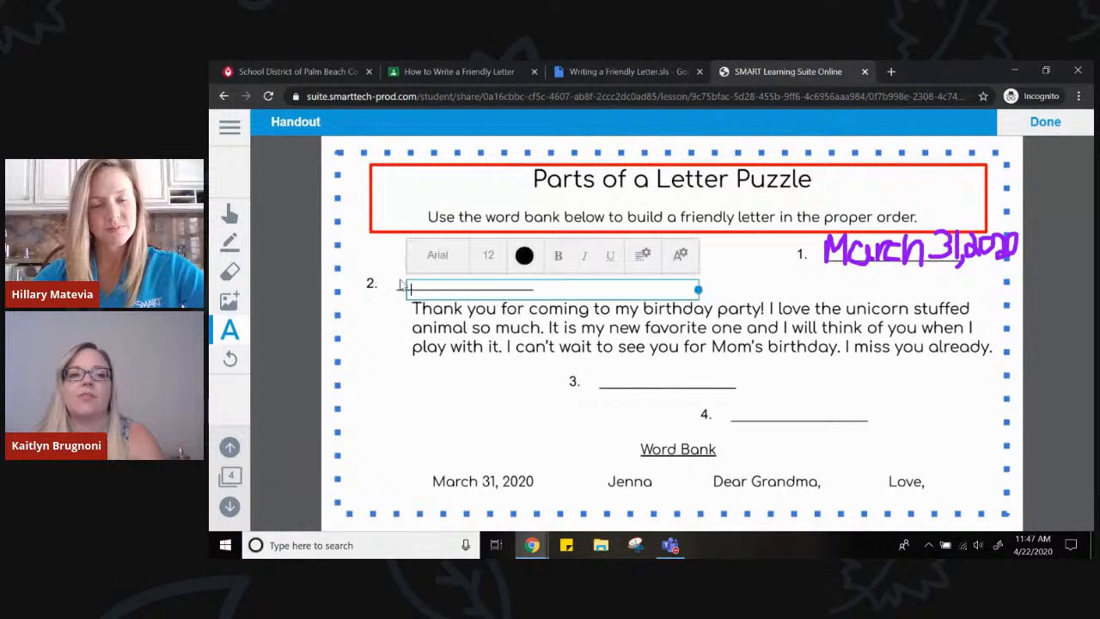
pyautogui.click(487, 256)
pyautogui.click(483, 394)
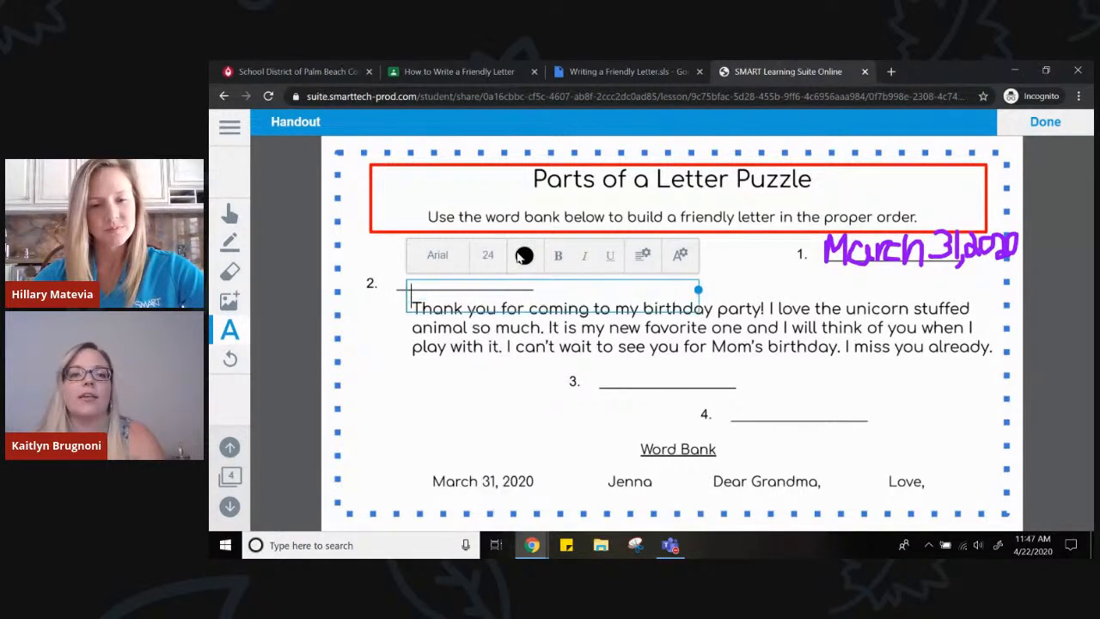
pyautogui.click(524, 256)
pyautogui.click(524, 290)
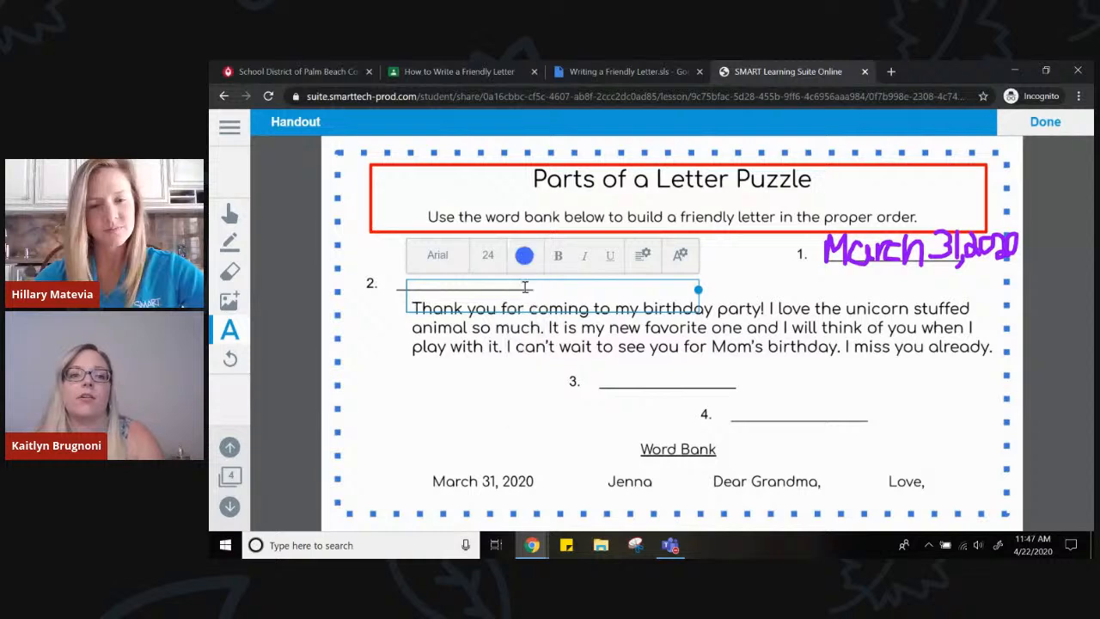
pyautogui.write('Dear Grand')
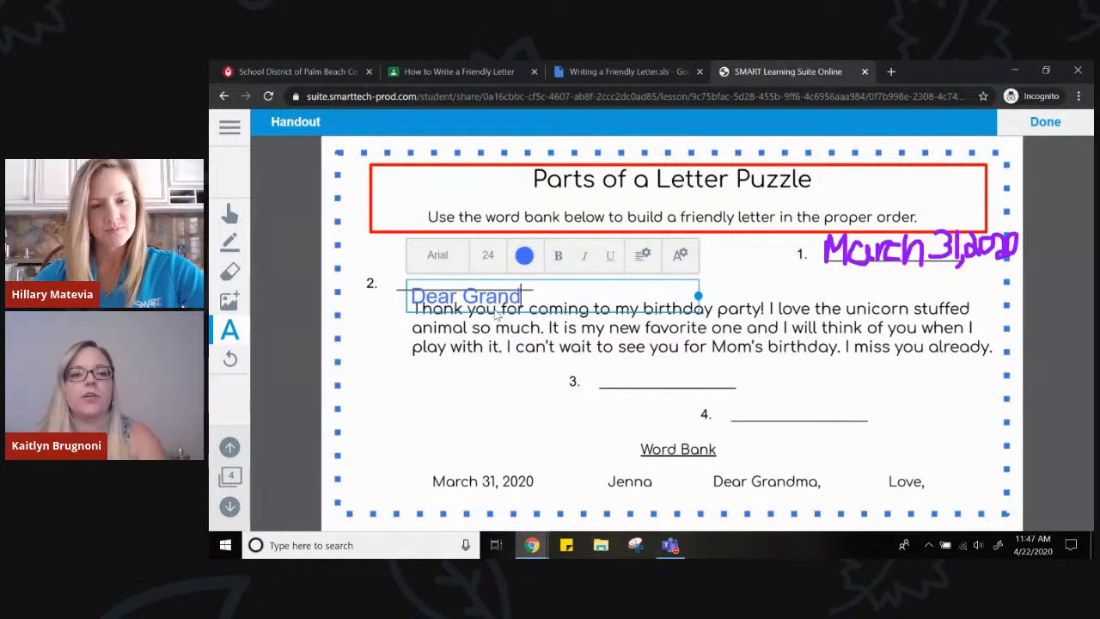
pyautogui.write('ma,')
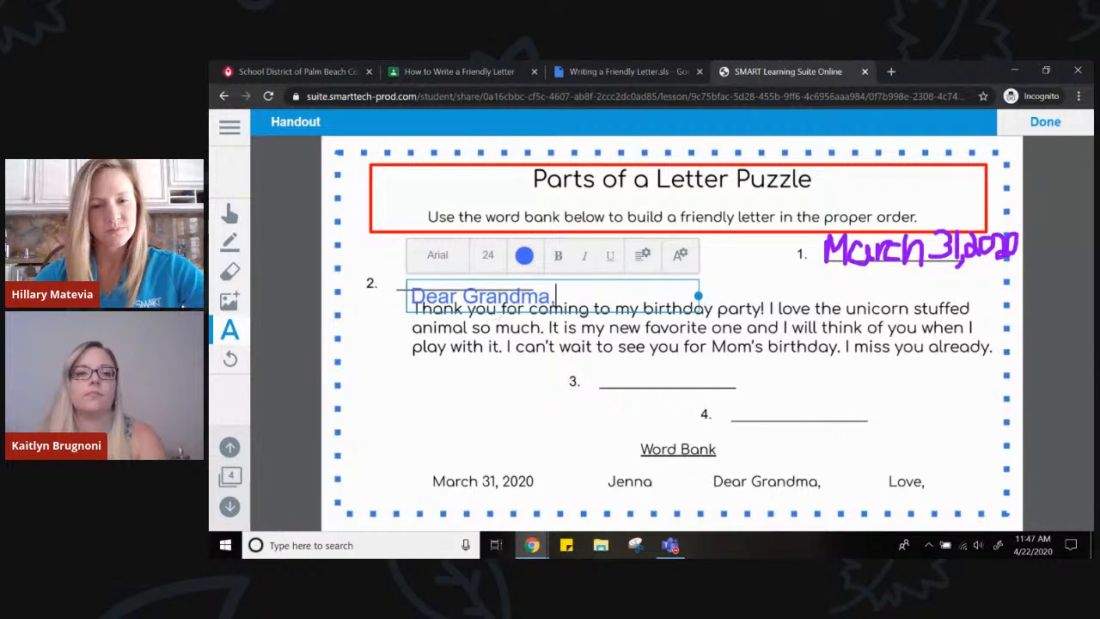
pyautogui.click(440, 336)
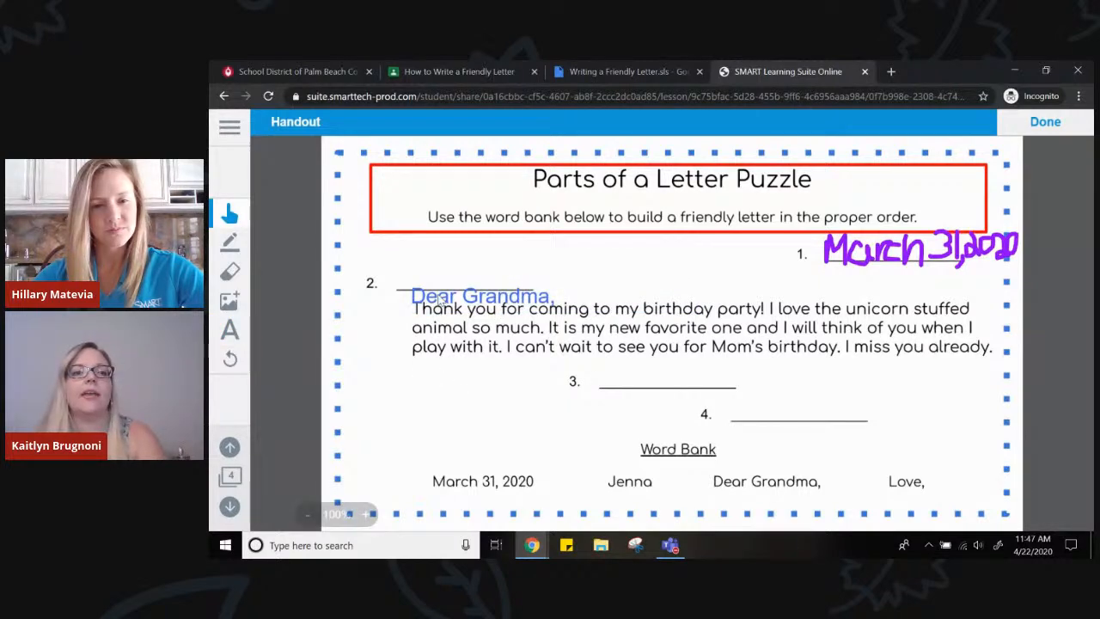
pyautogui.moveTo(434, 298); pyautogui.dragTo(421, 275)
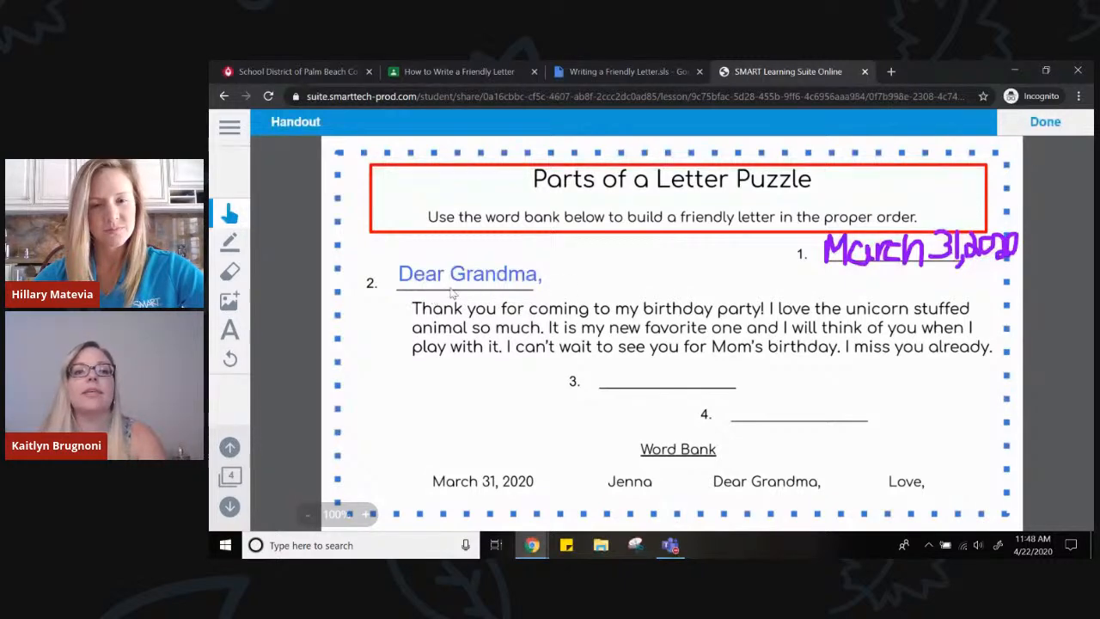
# Mark the handout as done and advance through the remaining pages to page 7, "Now, let's write a letter!"
pyautogui.click(1045, 122)
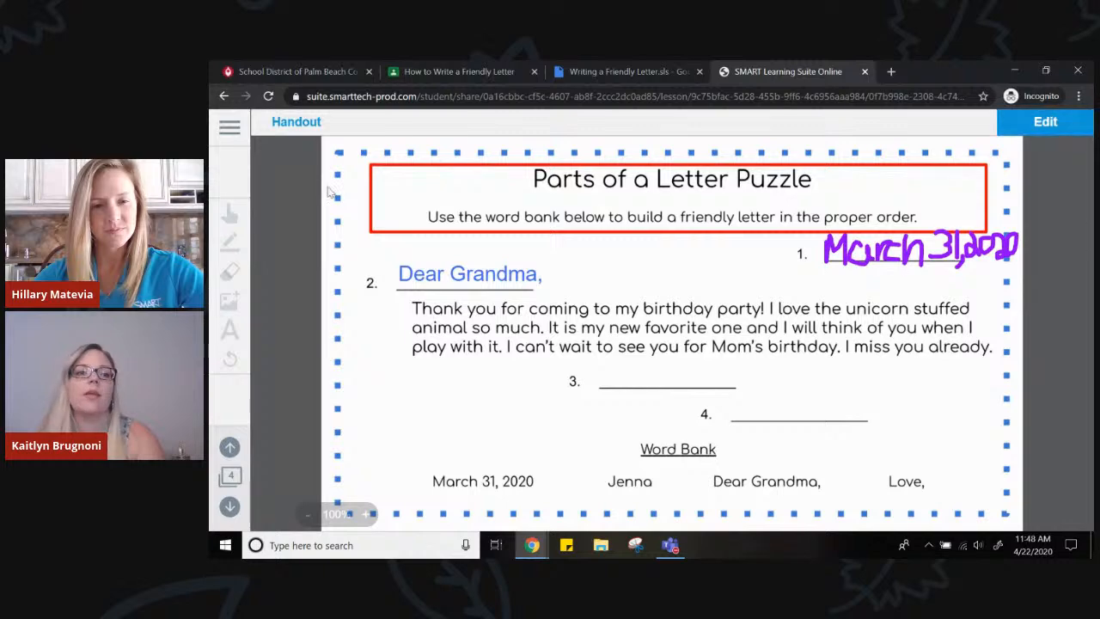
pyautogui.click(232, 508)
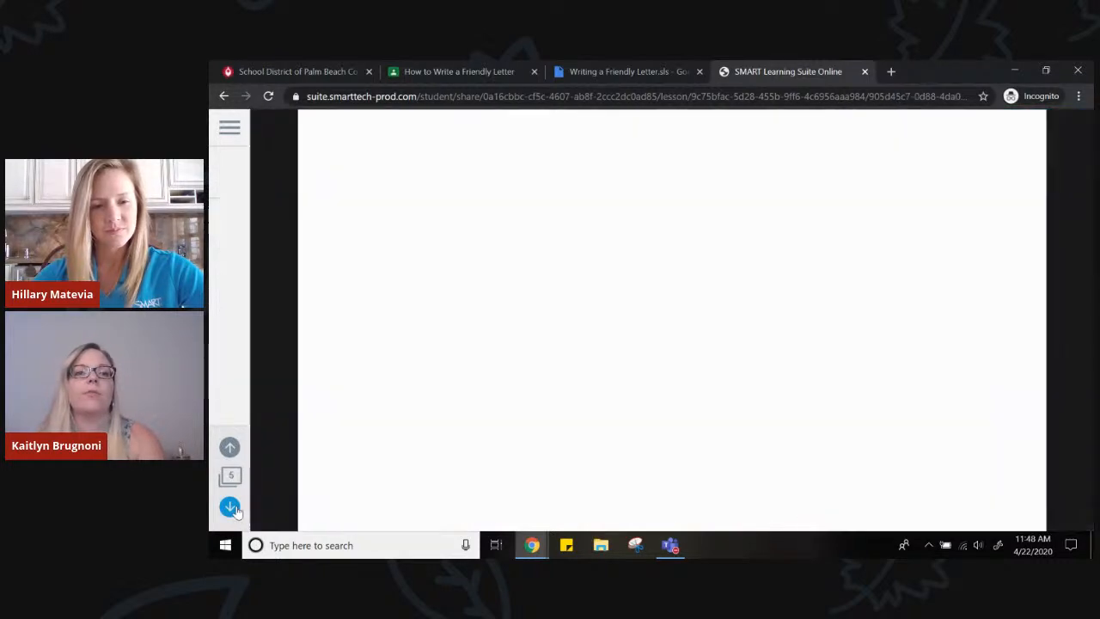
pyautogui.click(231, 507)
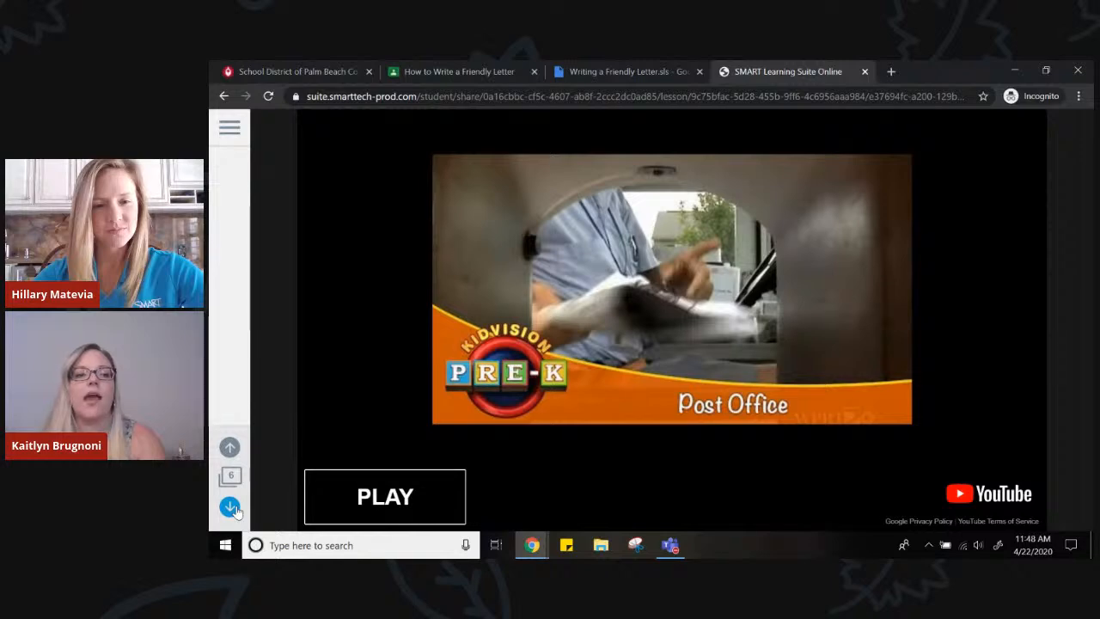
pyautogui.click(230, 507)
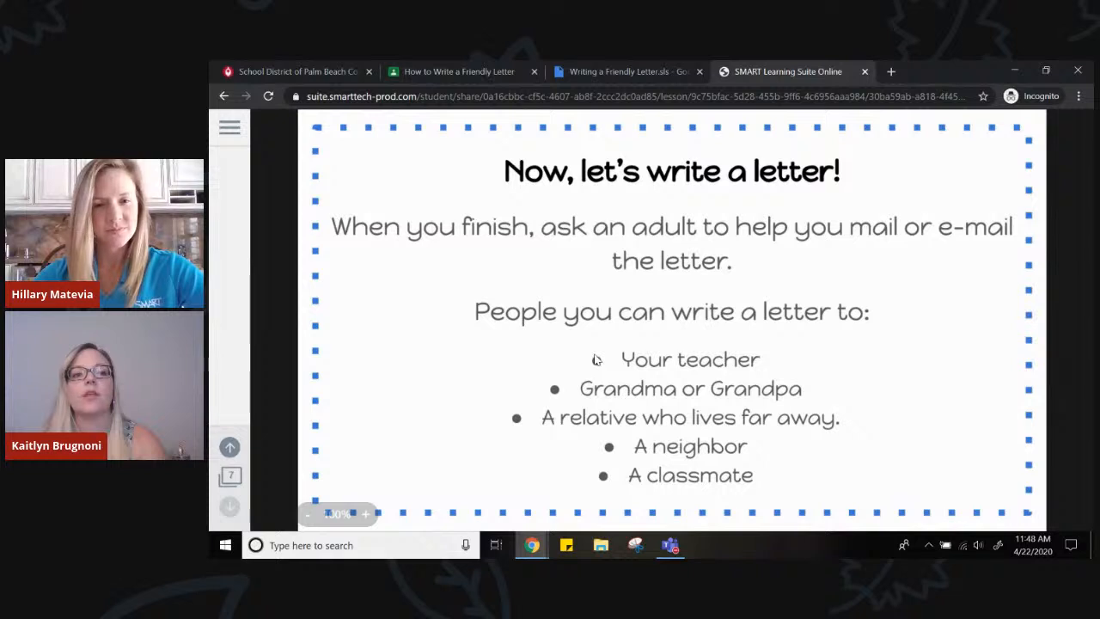
# Close the lesson and its file preview, and open the student's "My Letter" Google Doc from the Classroom assignment
pyautogui.click(865, 72)
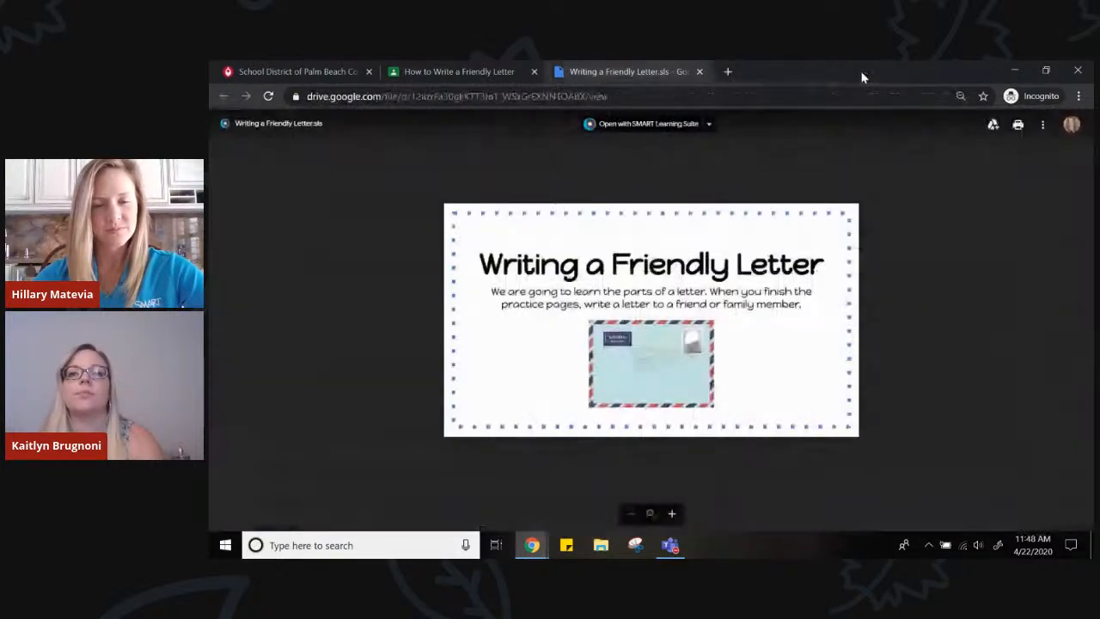
pyautogui.click(699, 72)
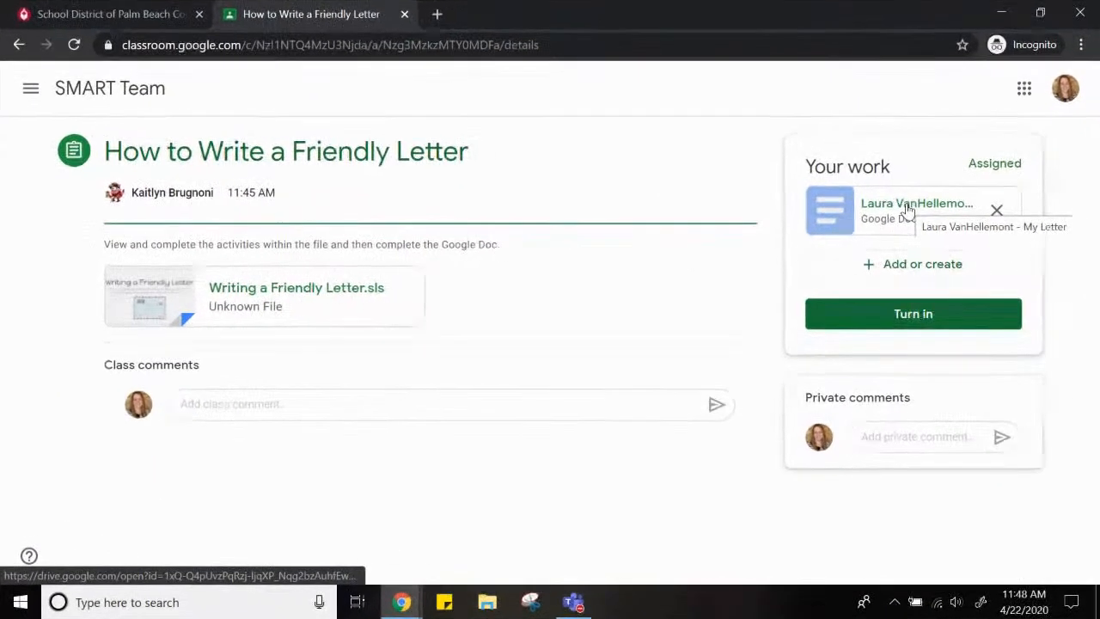
pyautogui.click(939, 230)
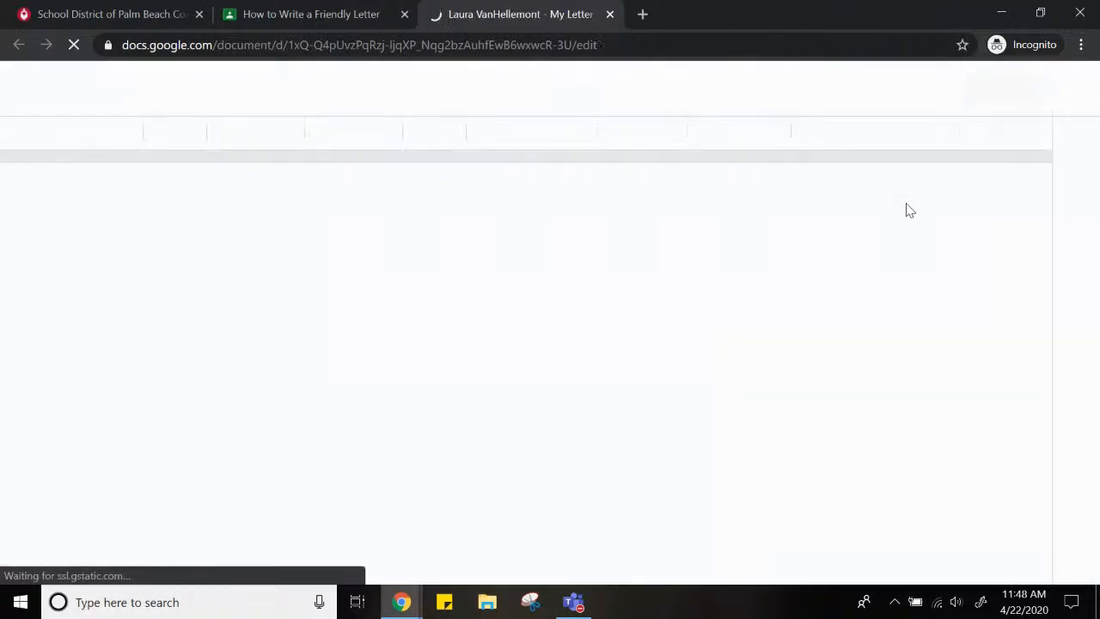
pyautogui.click(351, 321)
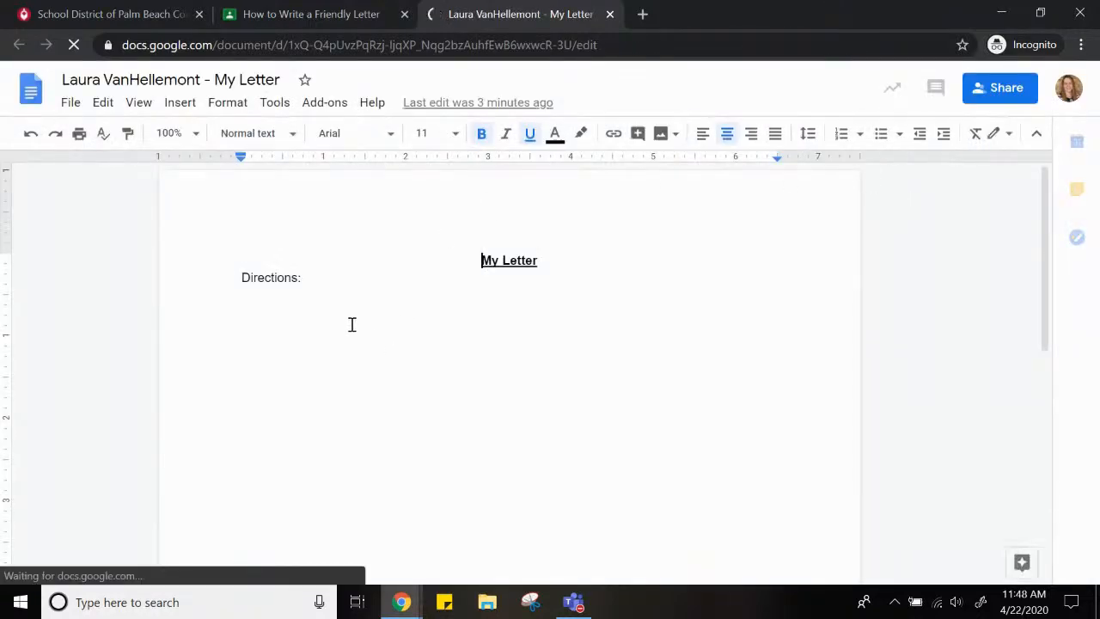
# Write "Dear Grandma," below the directions, followed by the indented line "Thank you so much for taking me to the zoo today!"
pyautogui.press('Return')
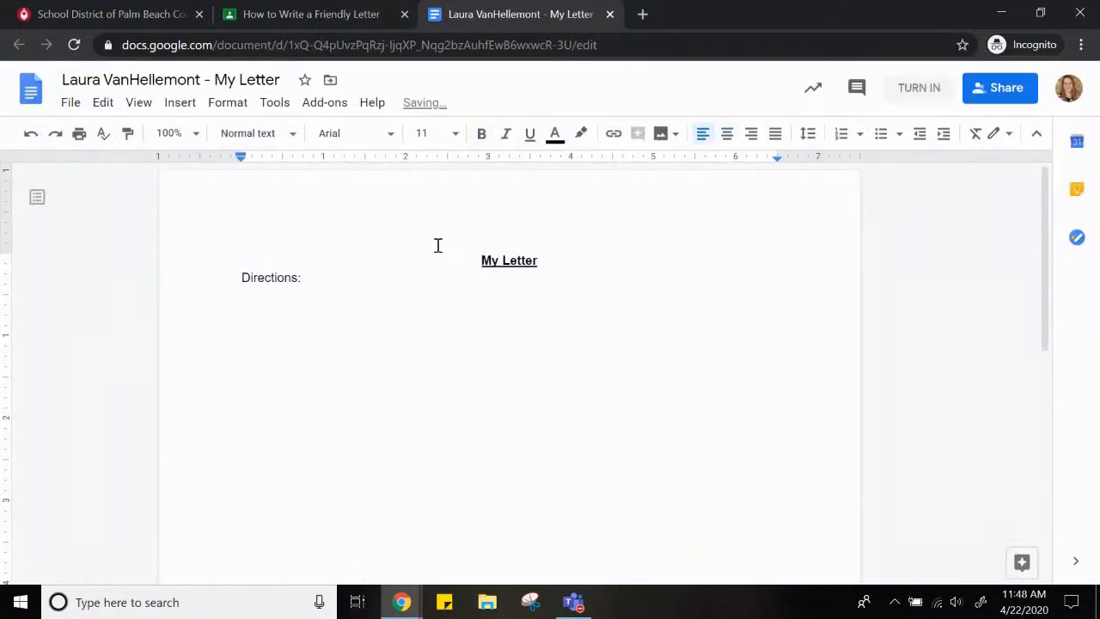
pyautogui.write('Dear Grandma,')
pyautogui.press('Return')
pyautogui.press('Tab')
pyautogui.write('Thank you o')
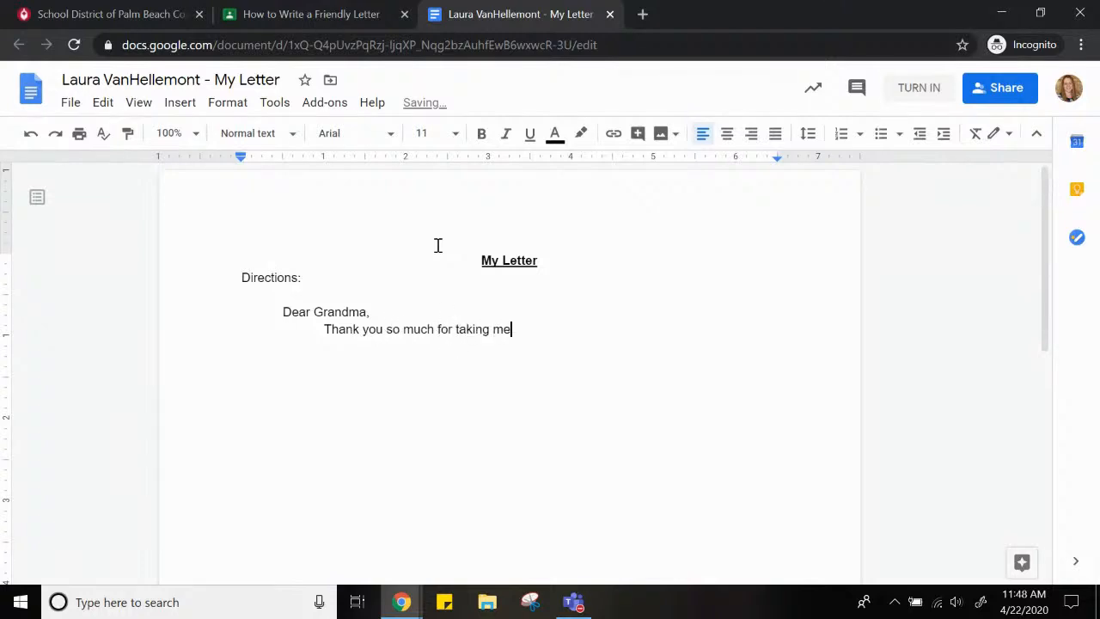
pyautogui.write('much for taking me to the zoo today!')
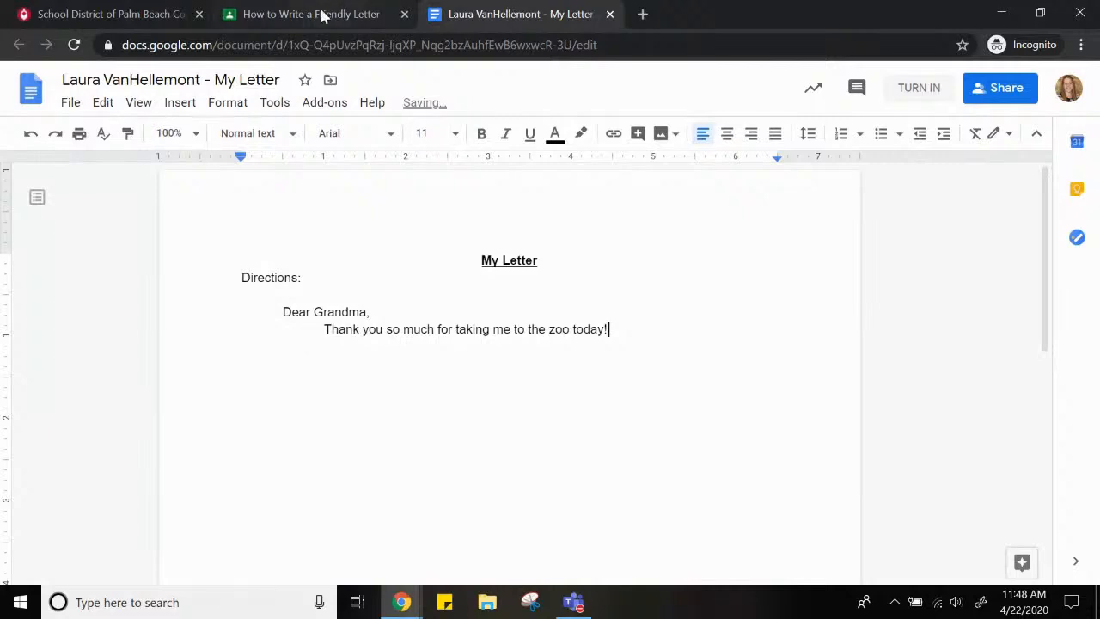
# Turn in the "My Letter" document for the assignment and dismiss the private comments tip
pyautogui.click(905, 100)
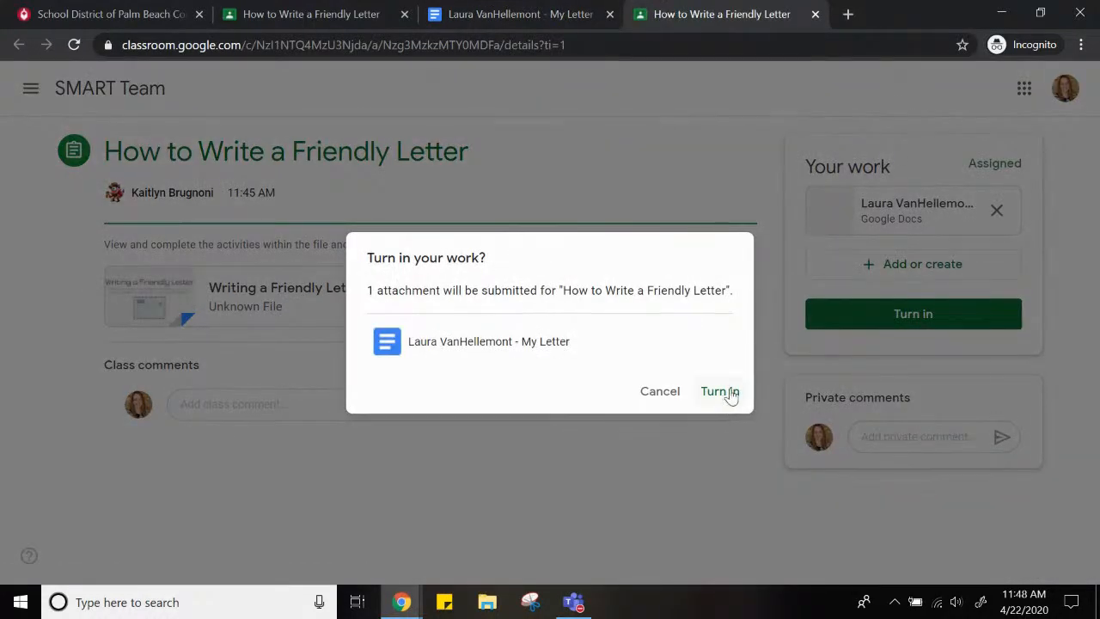
pyautogui.click(729, 391)
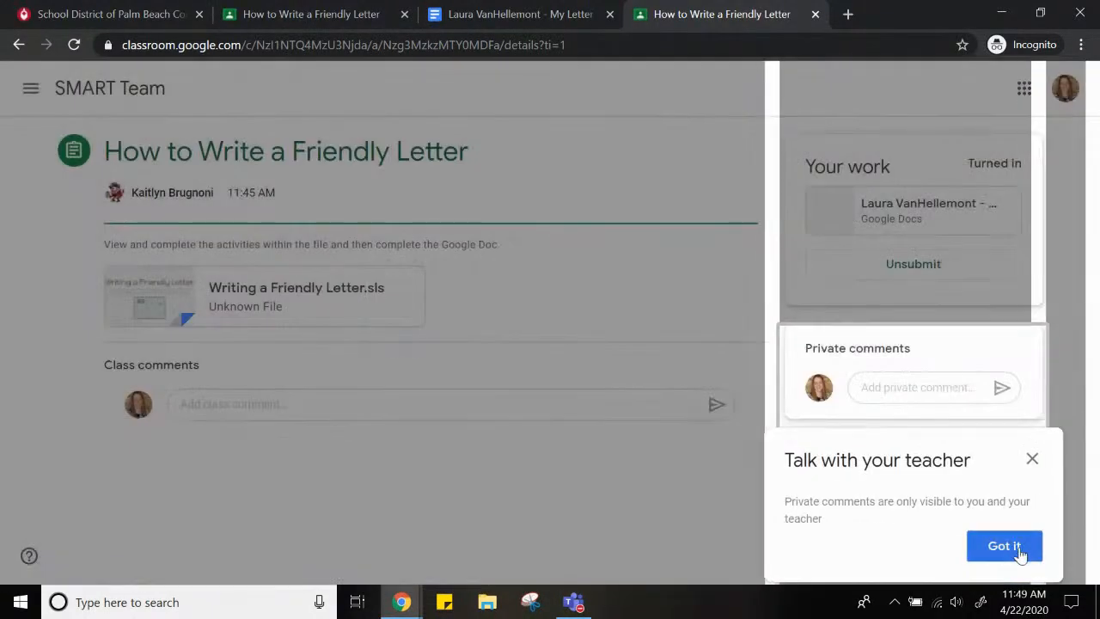
pyautogui.click(1004, 546)
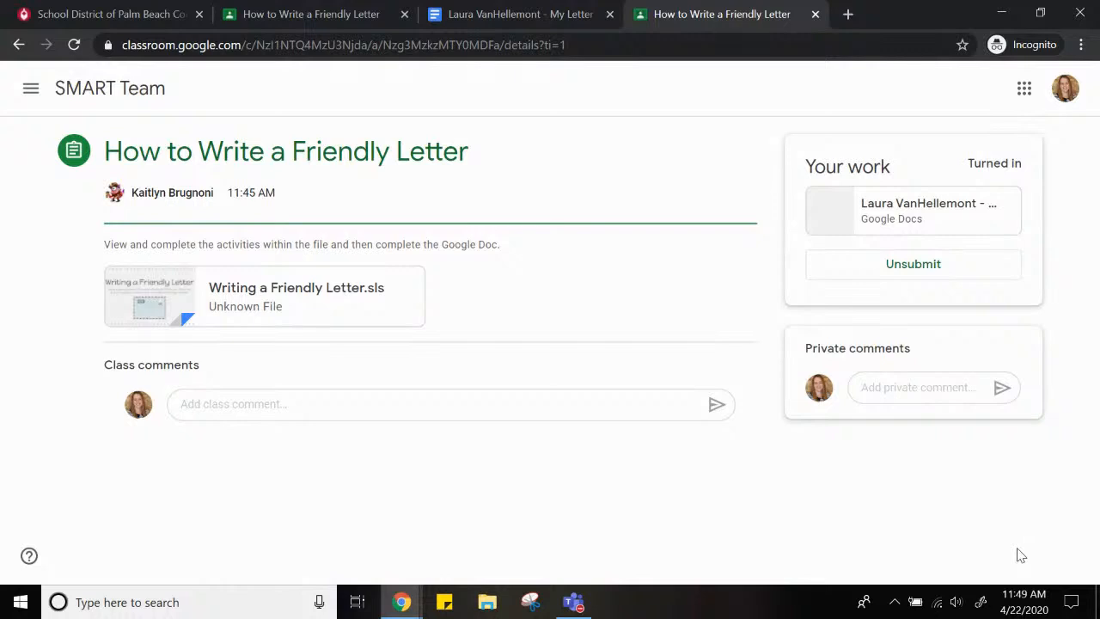
# Switch to the teacher's Classroom window, refresh the classwork and open the student work for "How to Write a Friendly Letter"
pyautogui.click(998, 13)
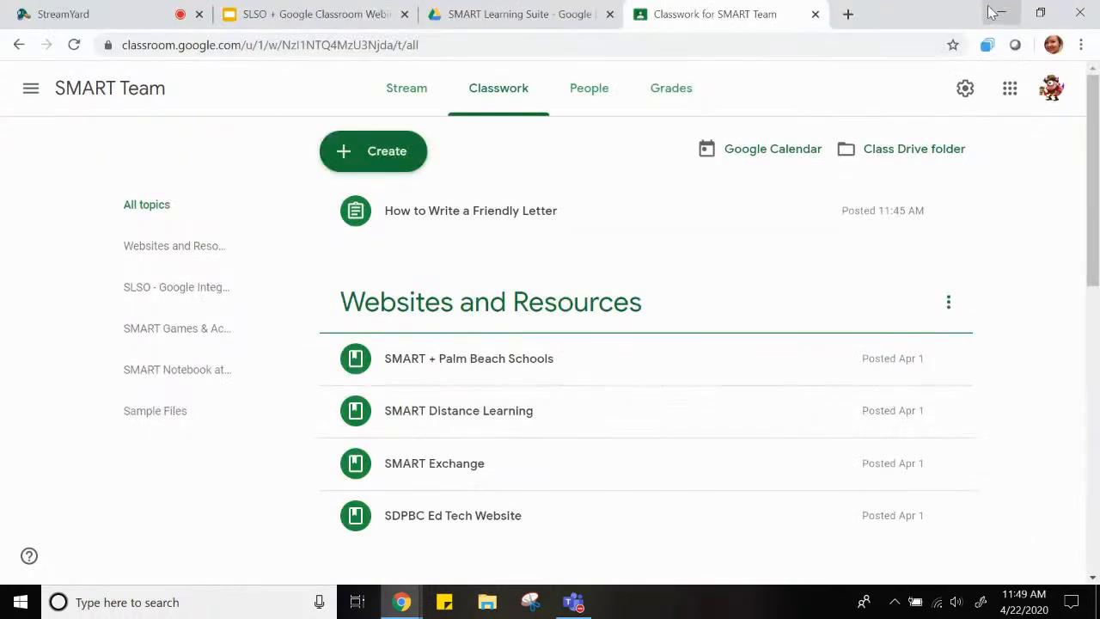
pyautogui.click(74, 44)
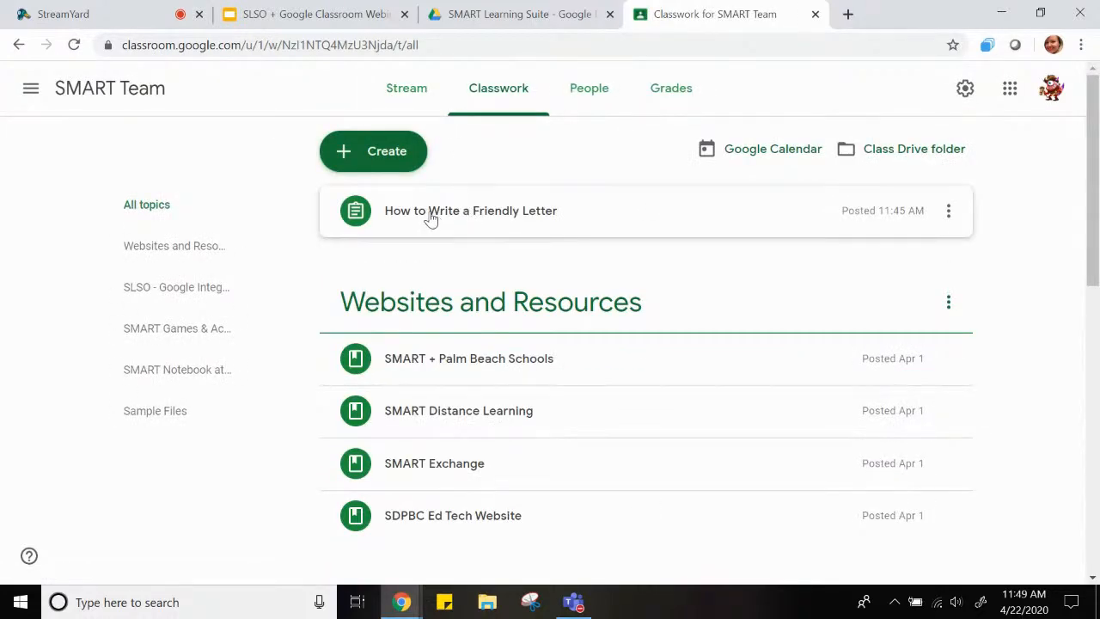
pyautogui.click(430, 216)
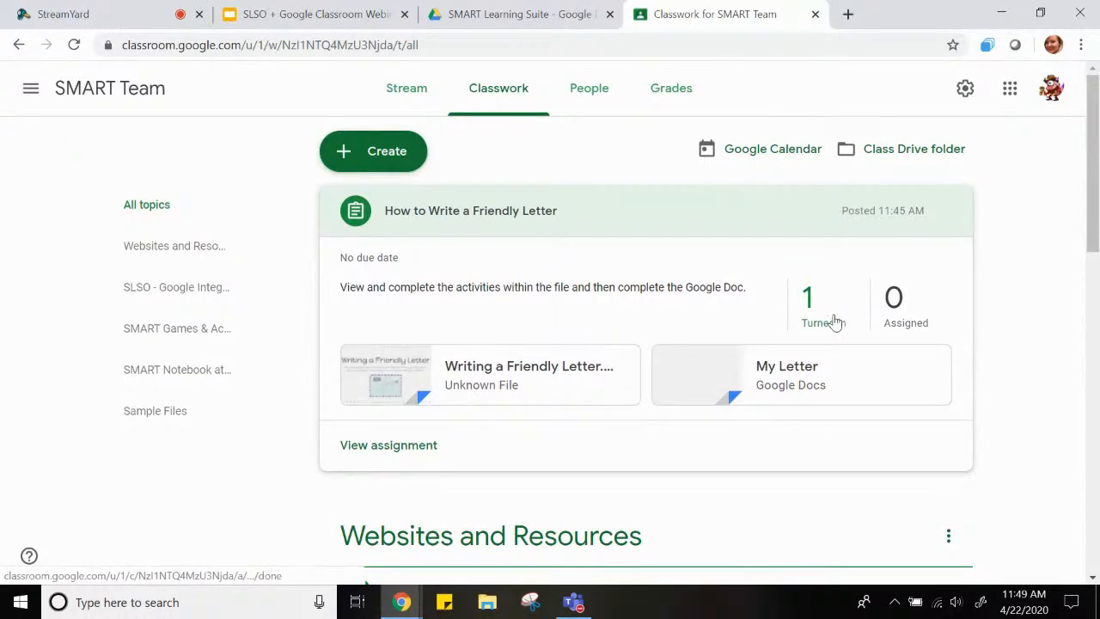
pyautogui.click(384, 446)
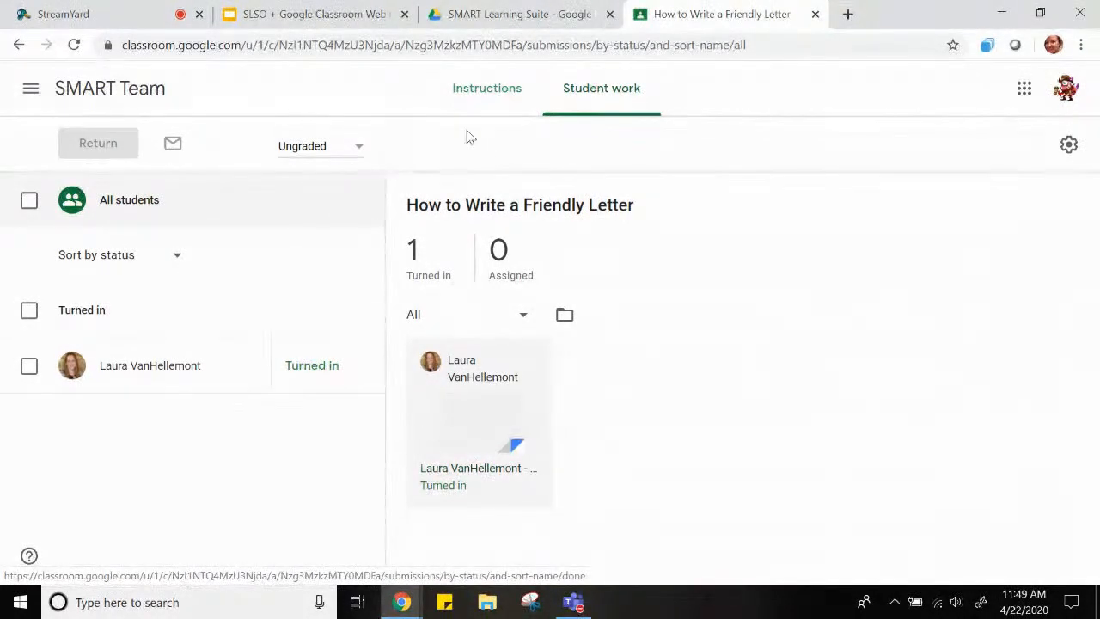
# Open "Writing a Friendly Letter.sls" from the assignment's instructions in SMART Learning Suite
pyautogui.click(488, 89)
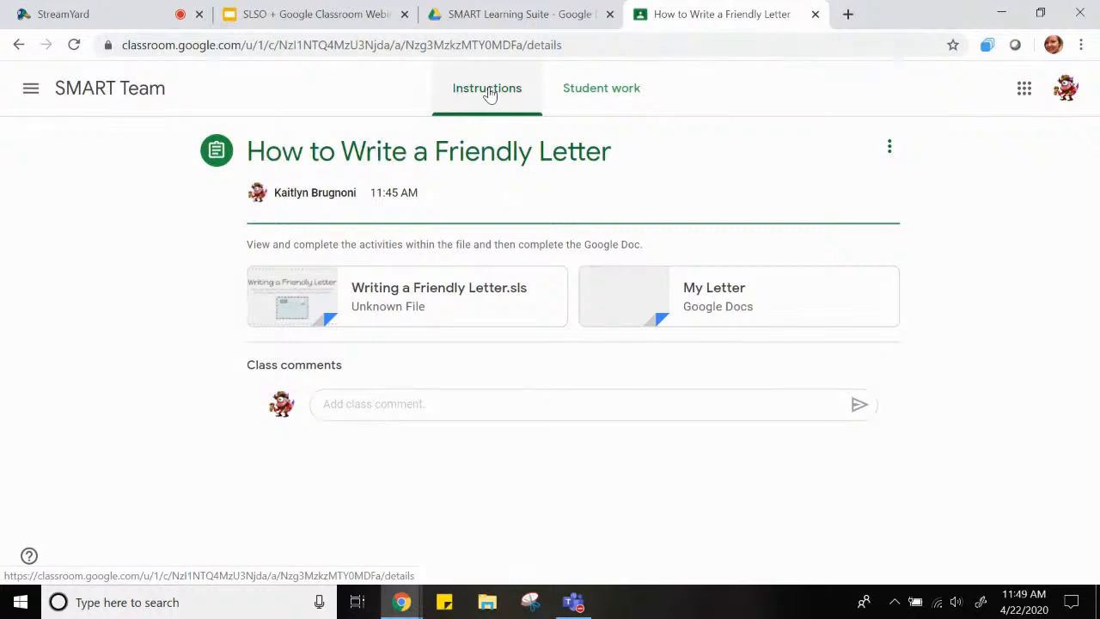
pyautogui.click(384, 295)
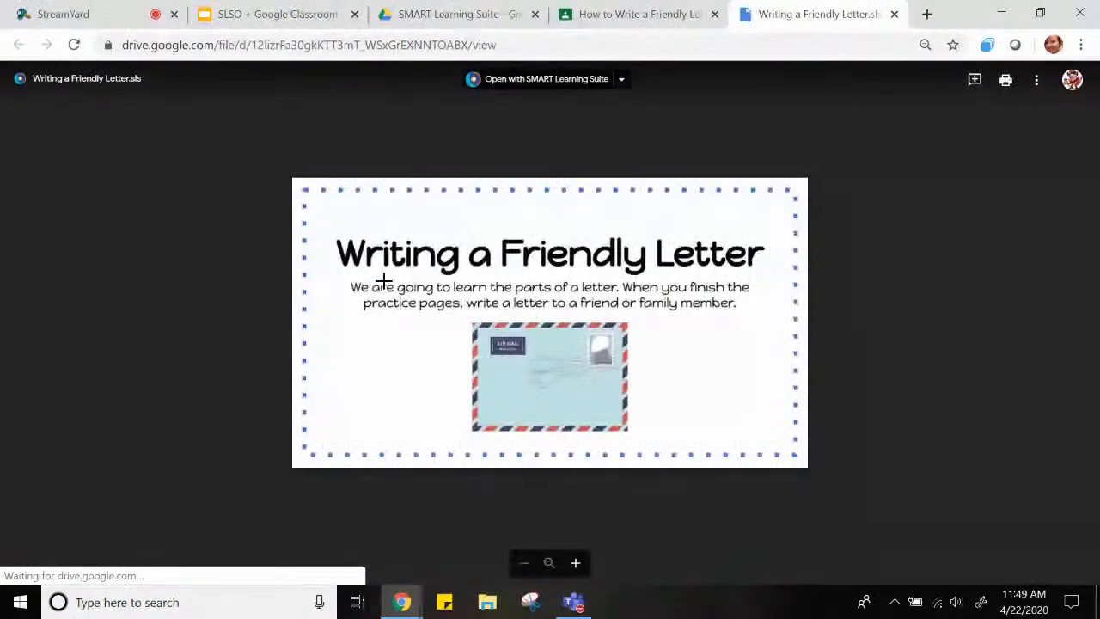
pyautogui.click(530, 83)
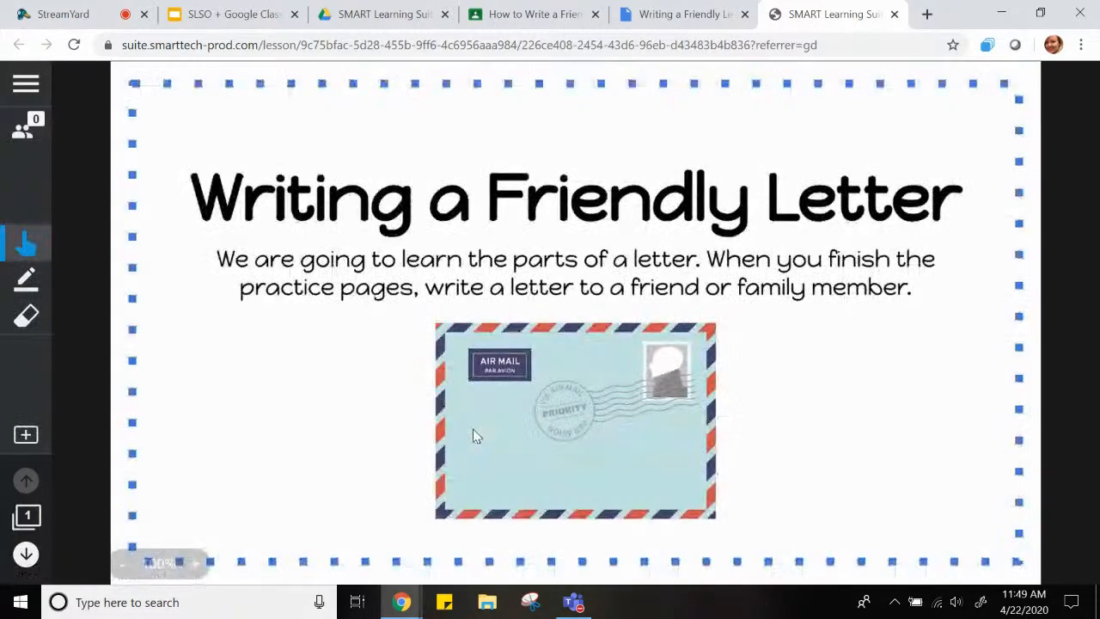
# Go to the Handout on page 4 and open the student's completed handout from the student progress
pyautogui.click(27, 518)
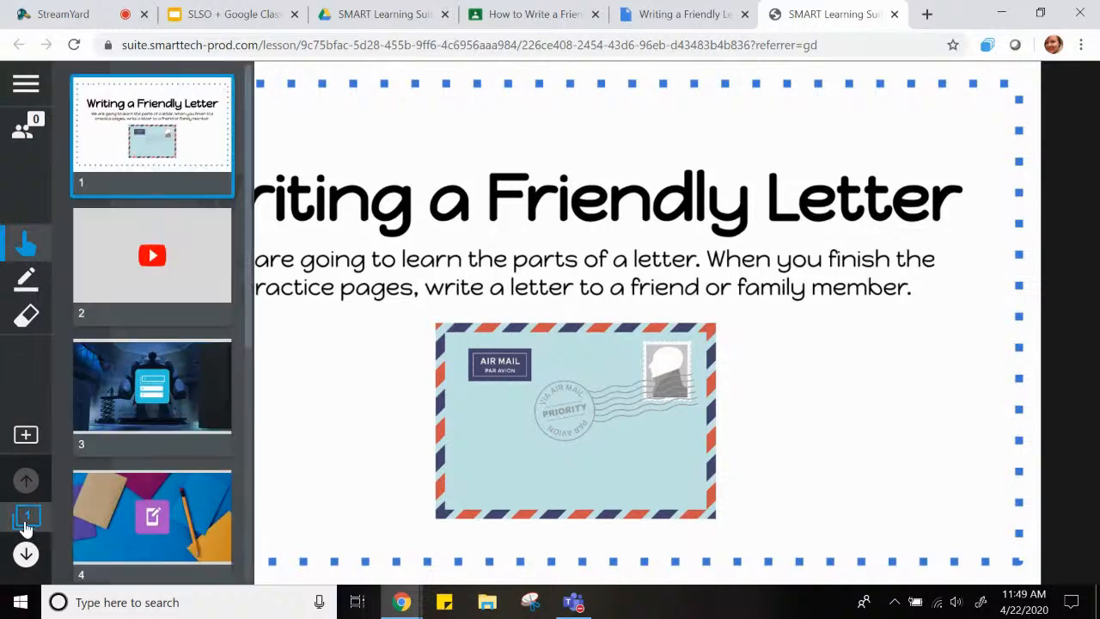
pyautogui.click(122, 526)
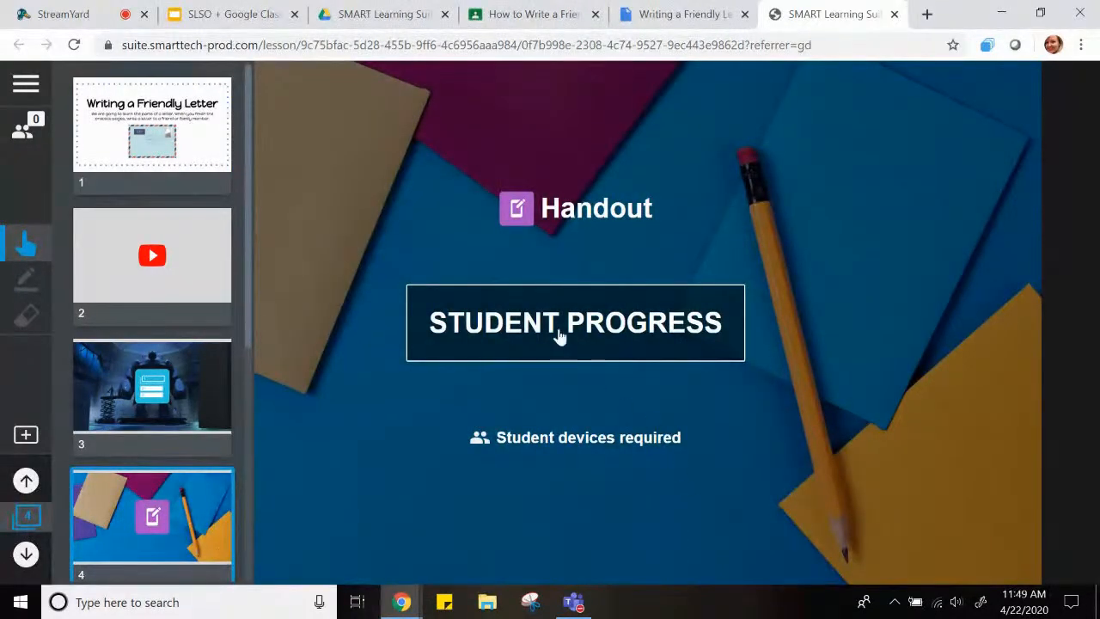
pyautogui.click(554, 333)
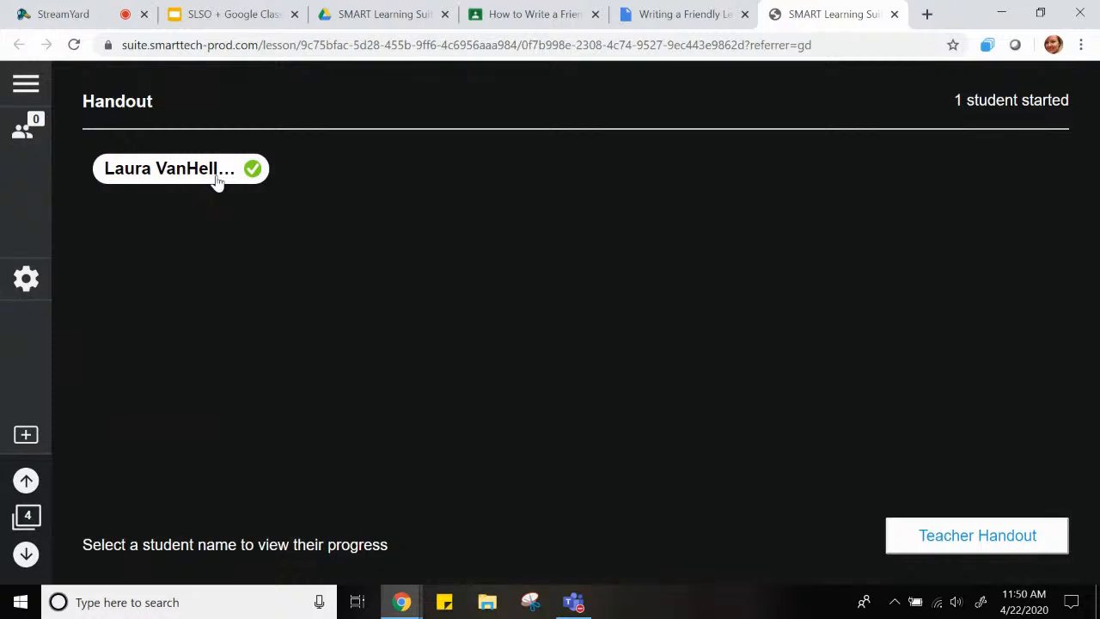
pyautogui.click(167, 171)
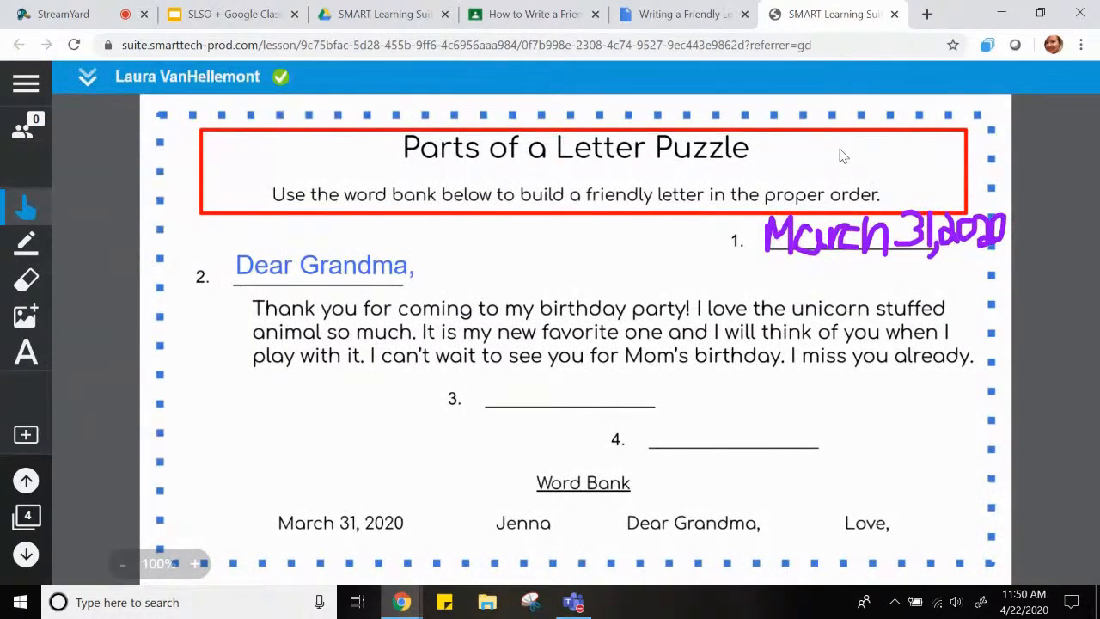
# Circle the empty blanks 3 and 4 on the student's handout with a red pen
pyautogui.click(21, 248)
pyautogui.click(117, 262)
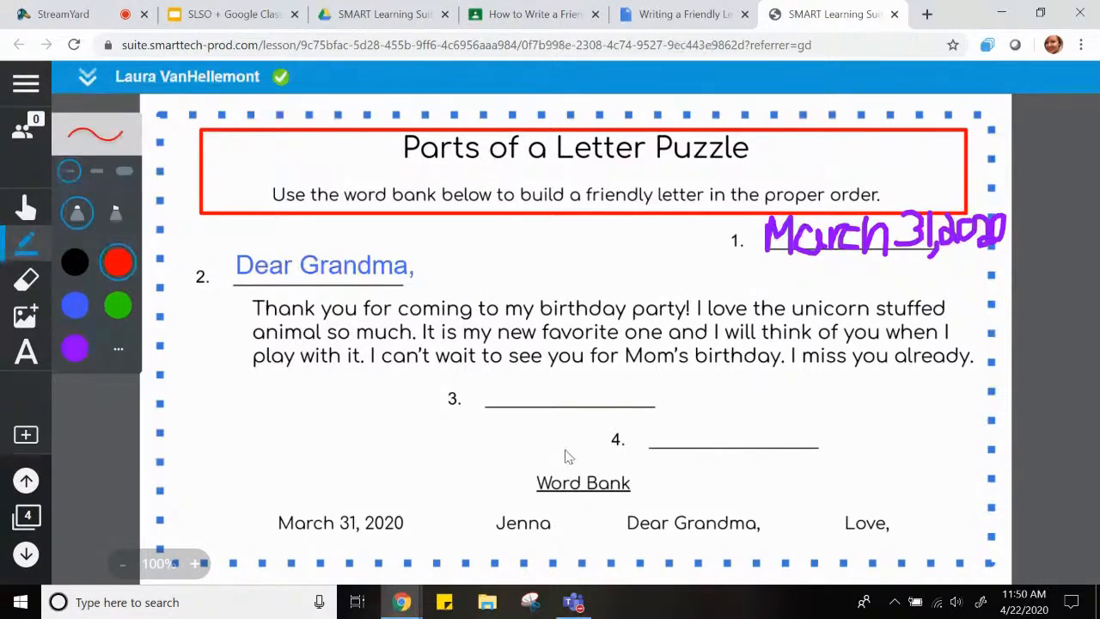
pyautogui.moveTo(675, 378)
pyautogui.mouseDown()
pyautogui.moveTo(512, 437)
pyautogui.moveTo(589, 382)
pyautogui.mouseUp()
pyautogui.moveTo(841, 430)
pyautogui.mouseDown()
pyautogui.moveTo(640, 502)
pyautogui.moveTo(697, 400)
pyautogui.mouseUp()
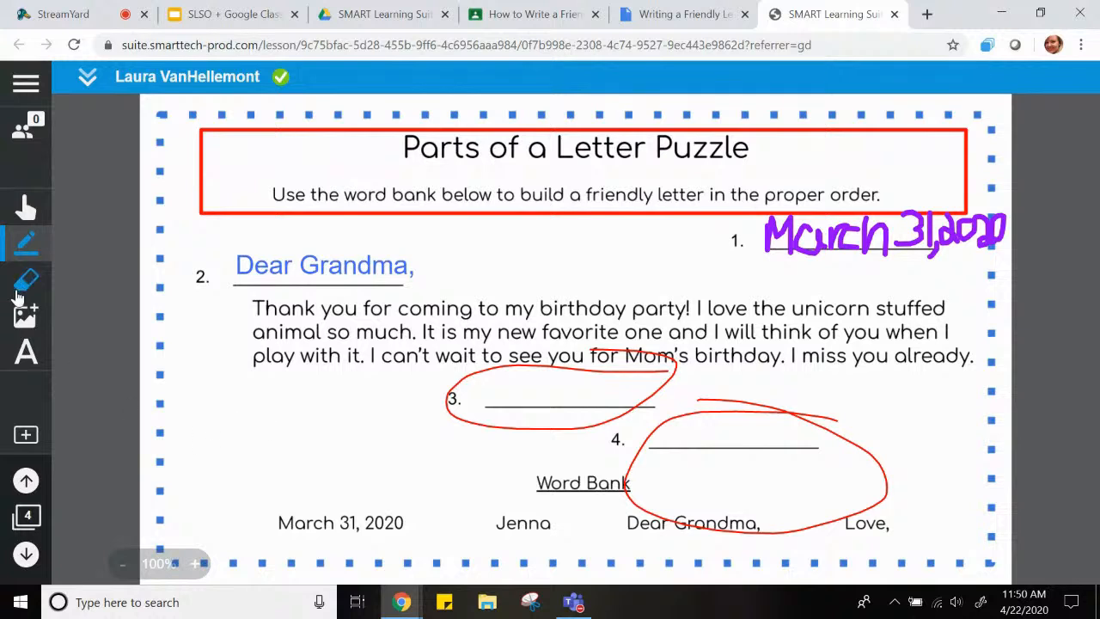
# Add the text "Please edit and complete" to the handout and place it in the empty space beside blanks 3 and 4
pyautogui.click(26, 352)
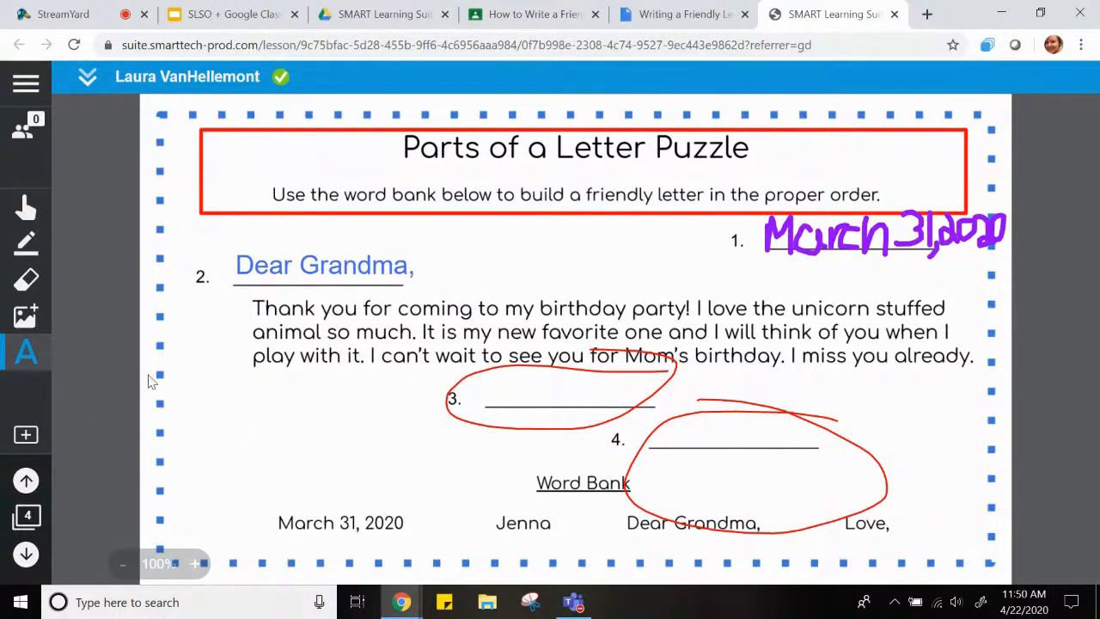
pyautogui.click(224, 389)
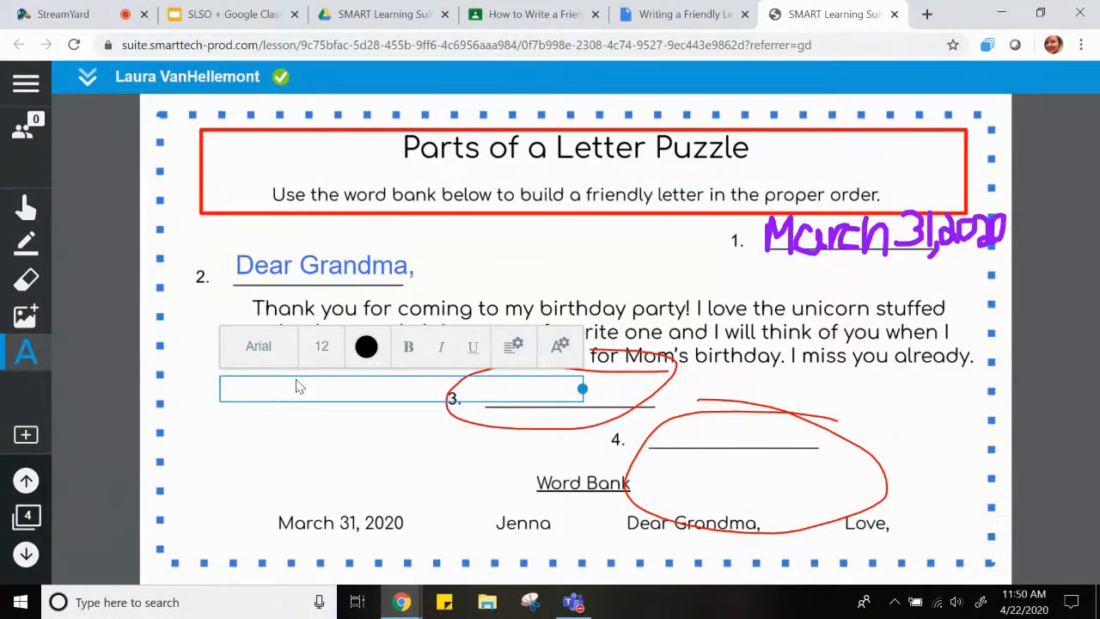
pyautogui.write('Please edit and complete')
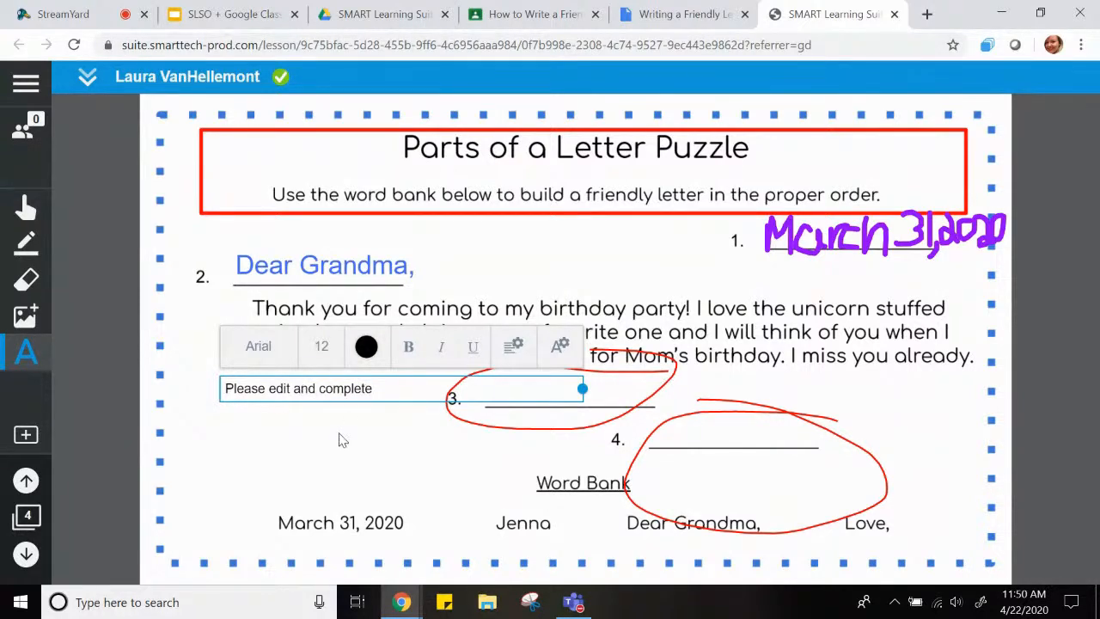
pyautogui.click(337, 443)
pyautogui.moveTo(305, 398); pyautogui.dragTo(309, 438)
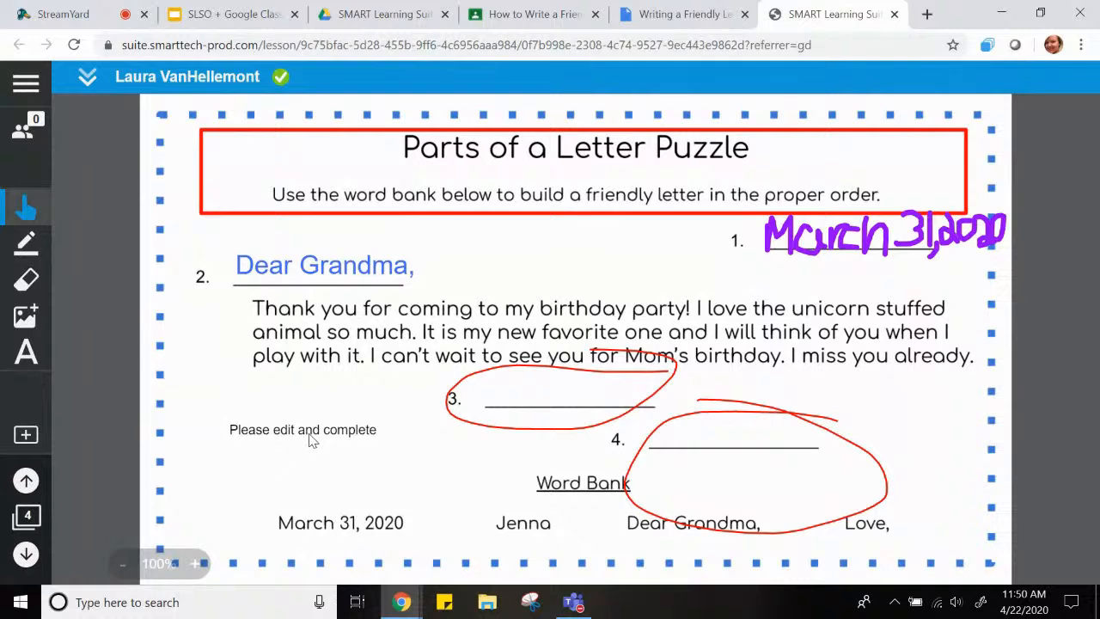